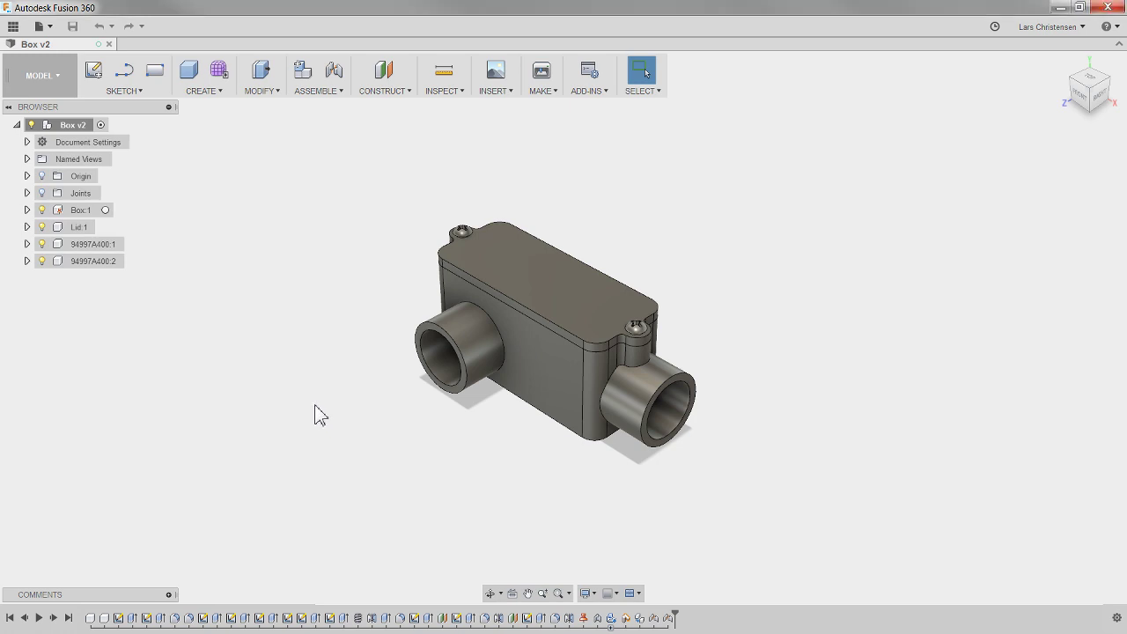
- Zoom out from the box assembly and back in to view it at different sizes
scroll(314, 414, "down", 5)
scroll(314, 424, "up", 6)
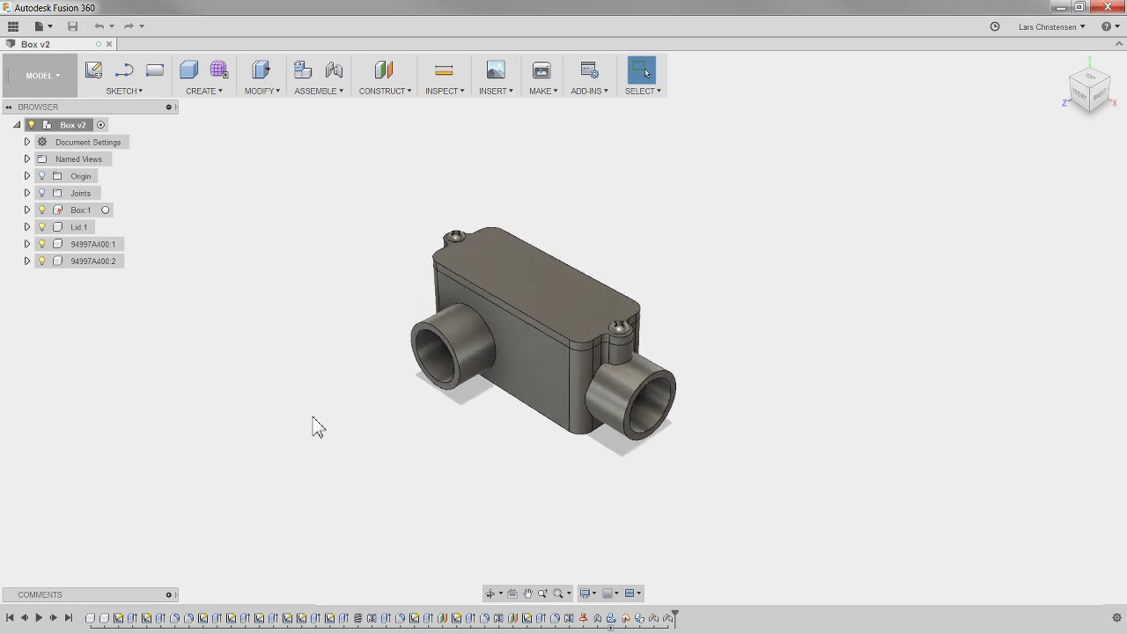
scroll(323, 430, "down", 4)
scroll(323, 430, "up", 4)
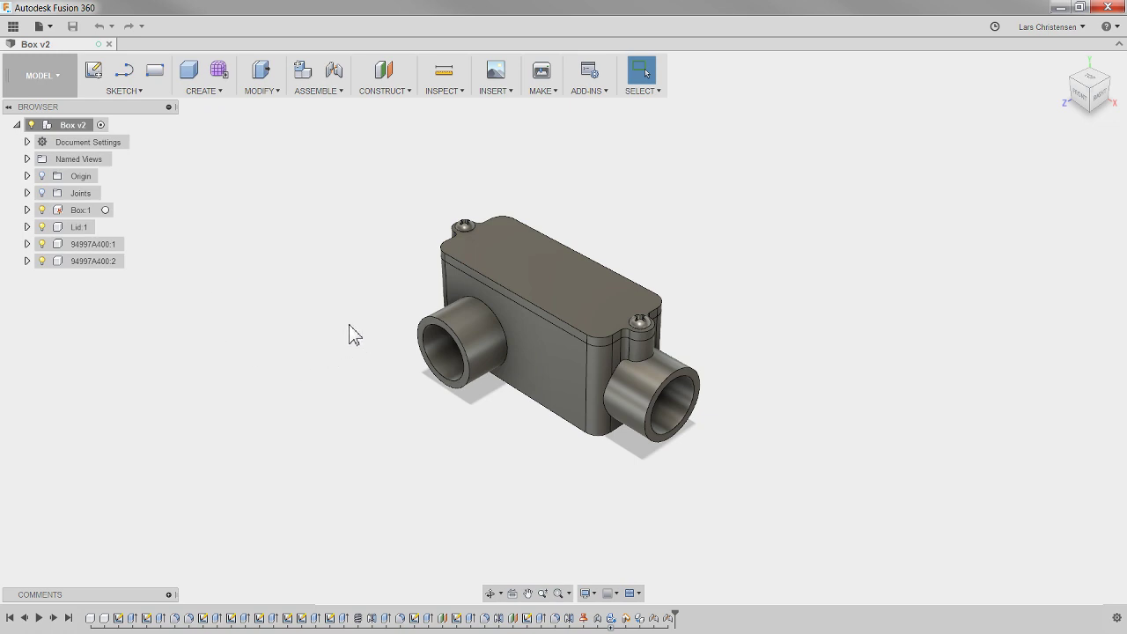
- Review the available Pan, Zoom, Orbit shortcut presets in the preferences and leave without changing them
left_click(1065, 33)
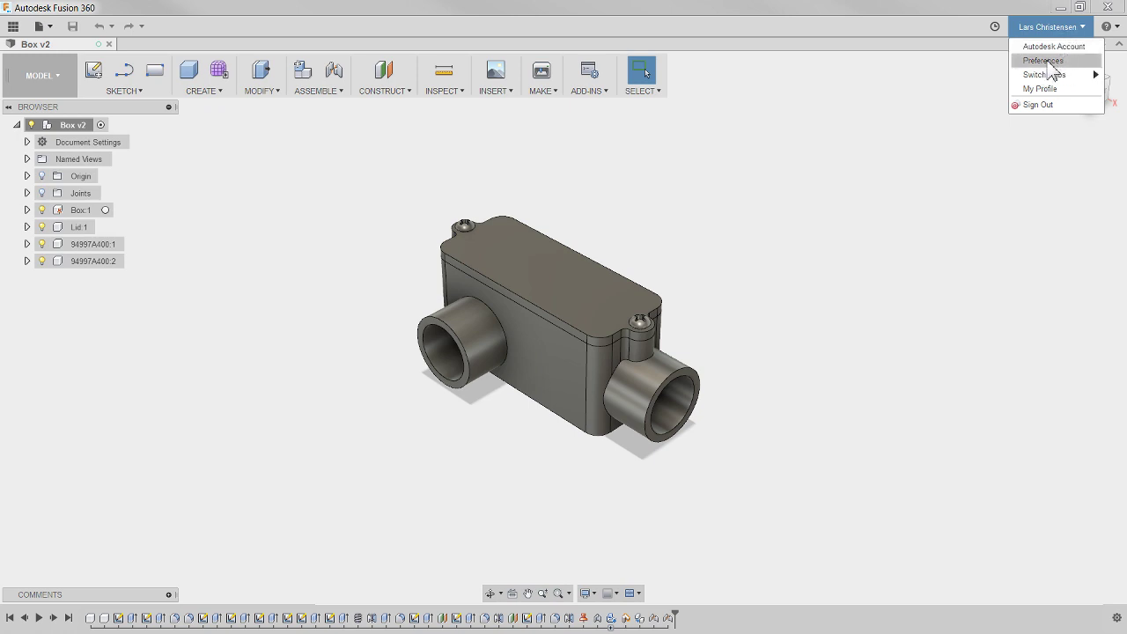
left_click(1048, 62)
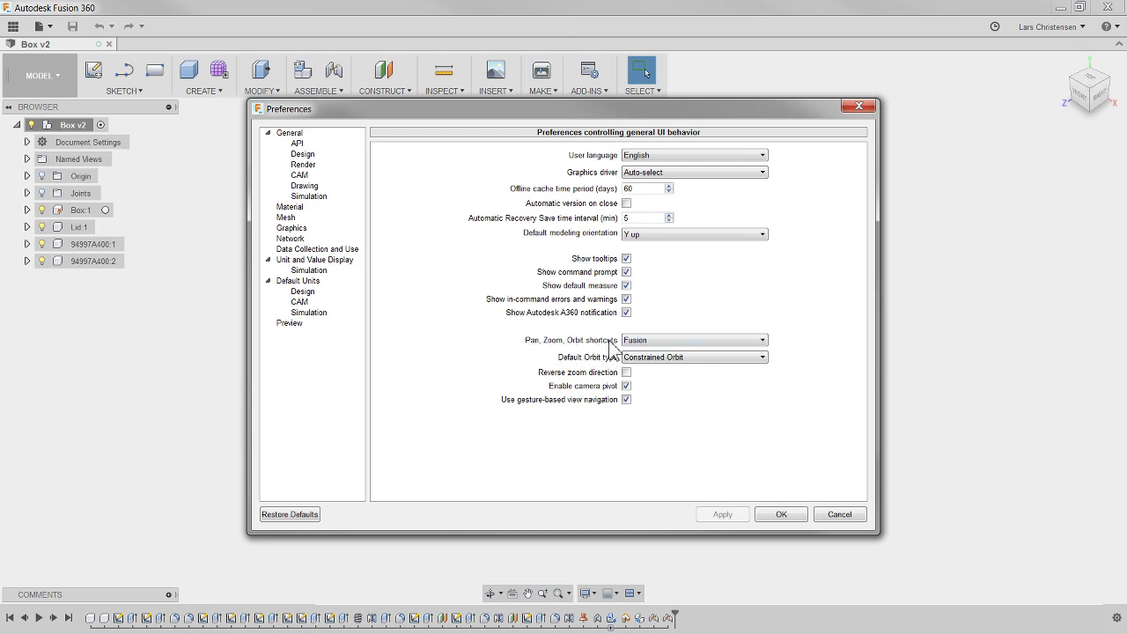
left_click(761, 341)
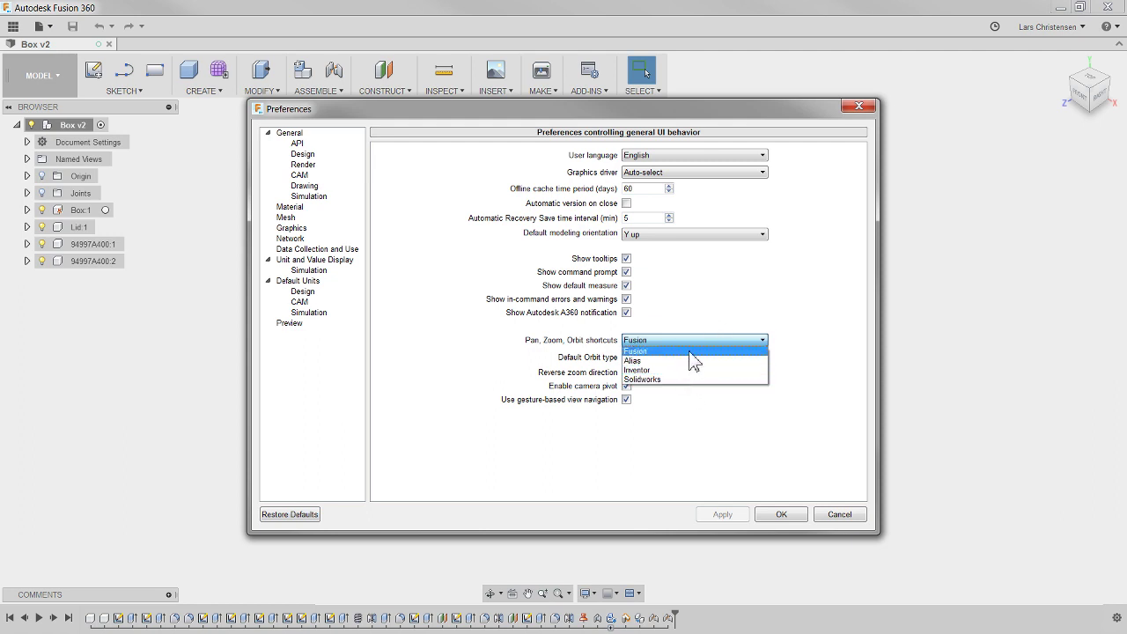
left_click(727, 308)
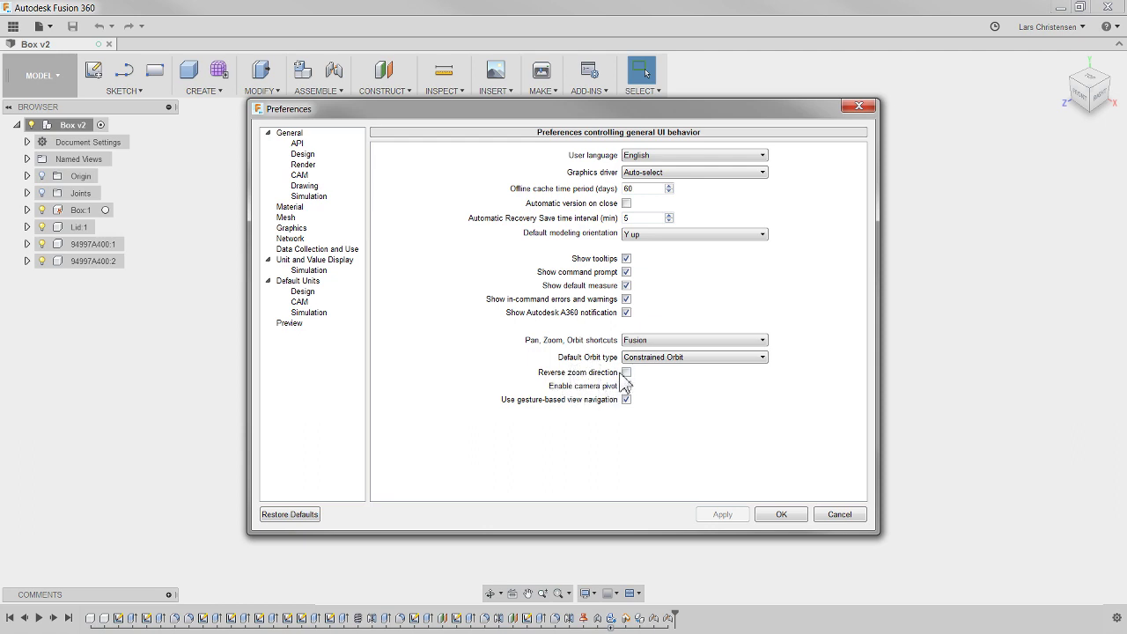
left_click(827, 514)
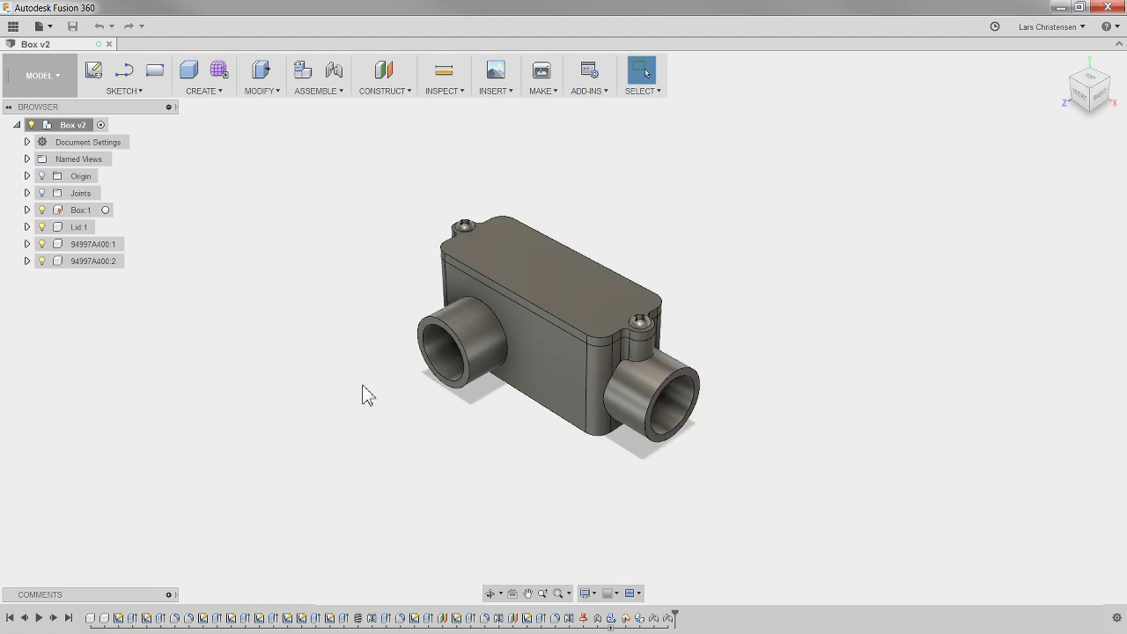
- Test the zoom direction on the model and check the Reverse zoom direction preference without changing it
scroll(363, 393, "down", 3)
scroll(348, 385, "up", 5)
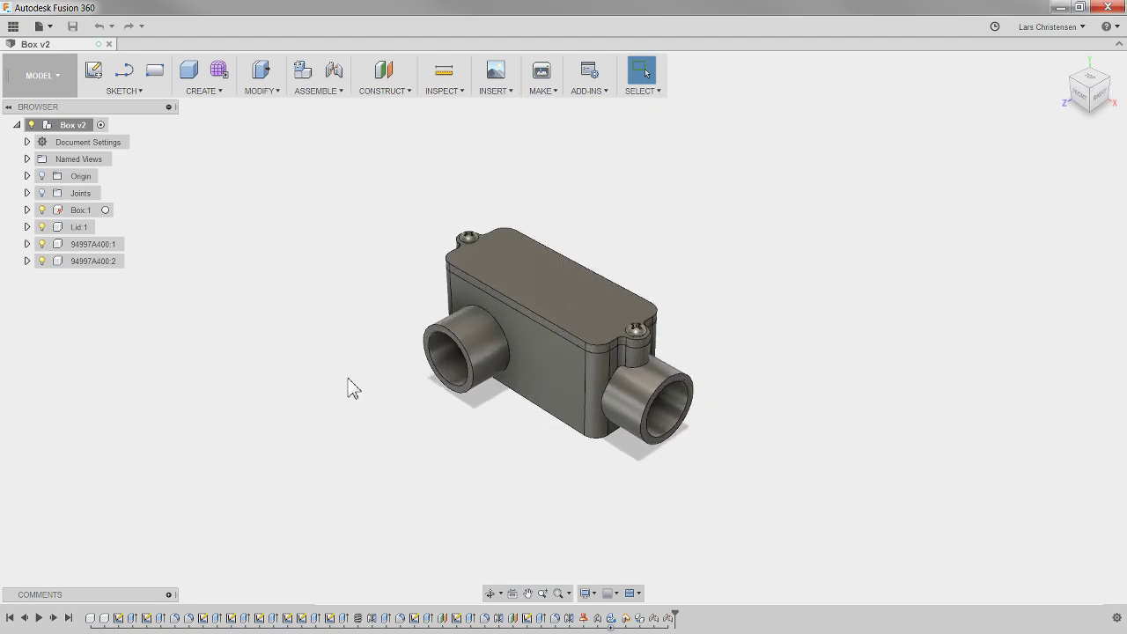
scroll(393, 425, "up", 2)
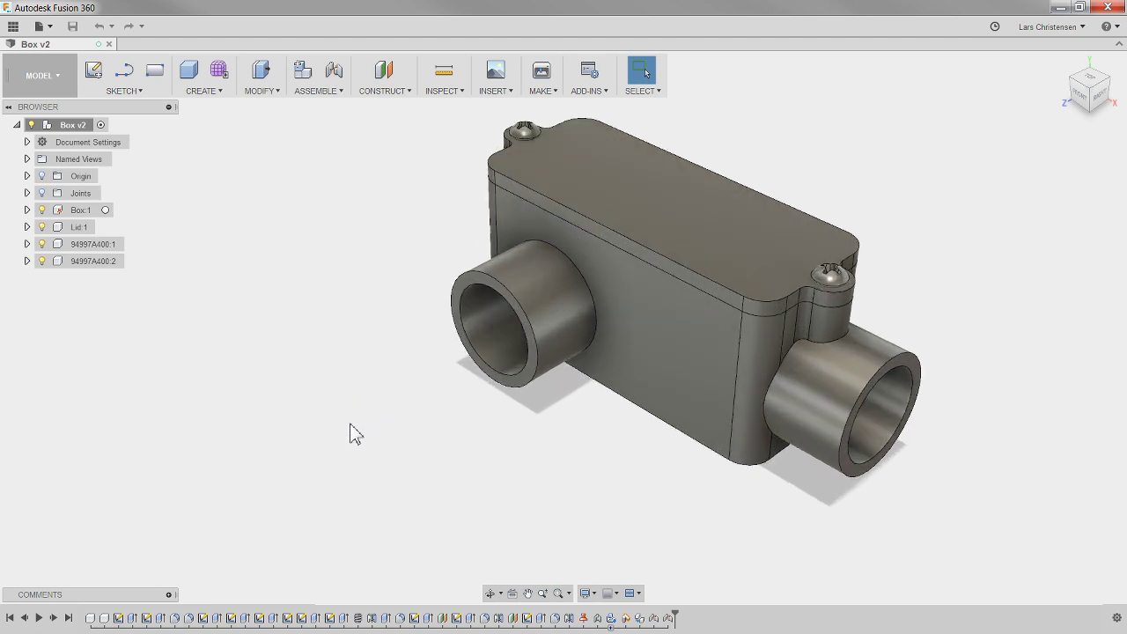
scroll(341, 379, "down", 3)
scroll(341, 385, "up", 2)
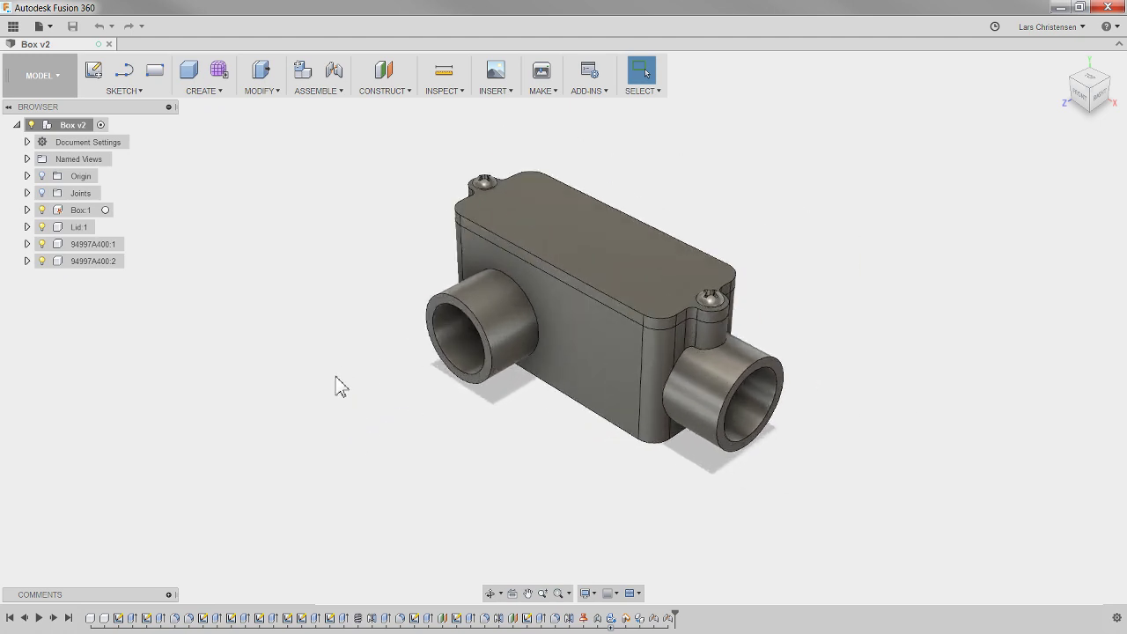
left_click(1054, 29)
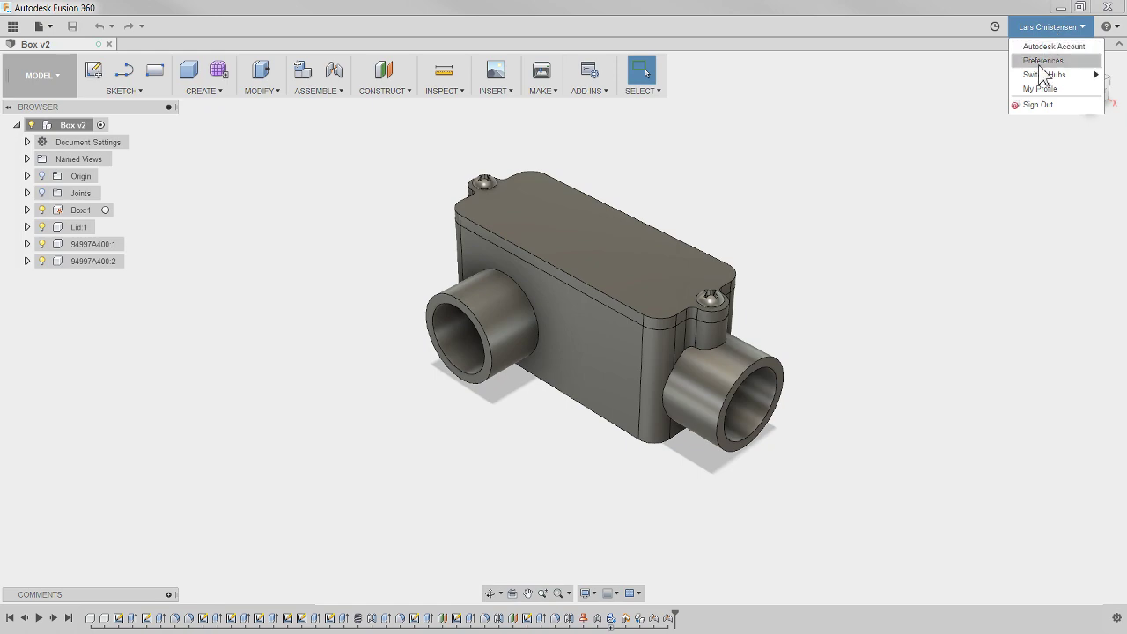
left_click(1043, 61)
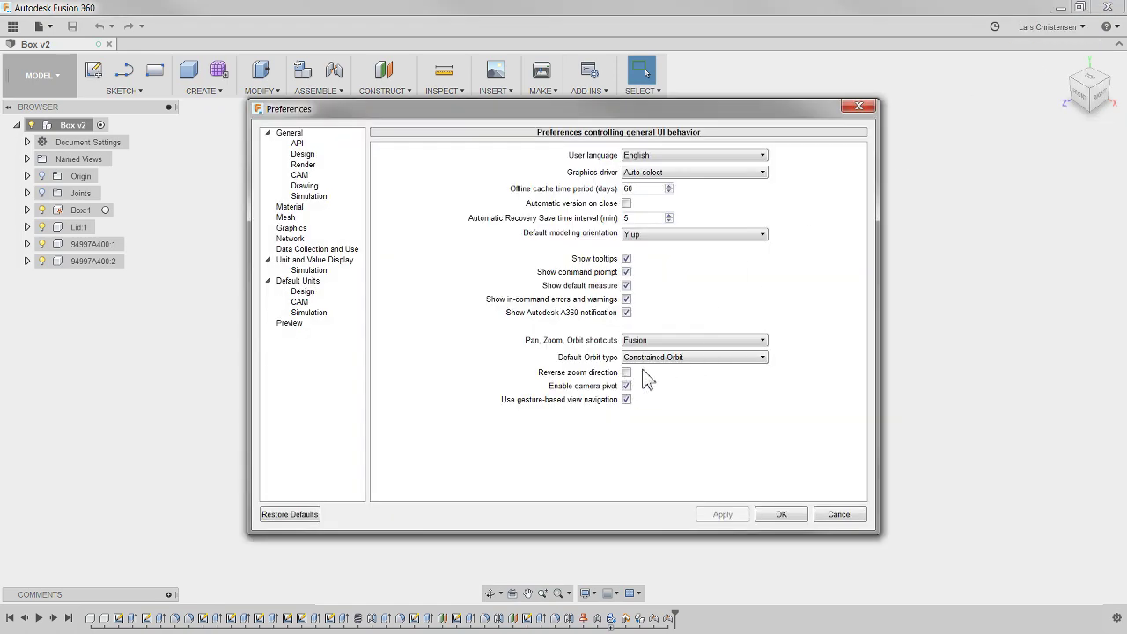
left_click(838, 515)
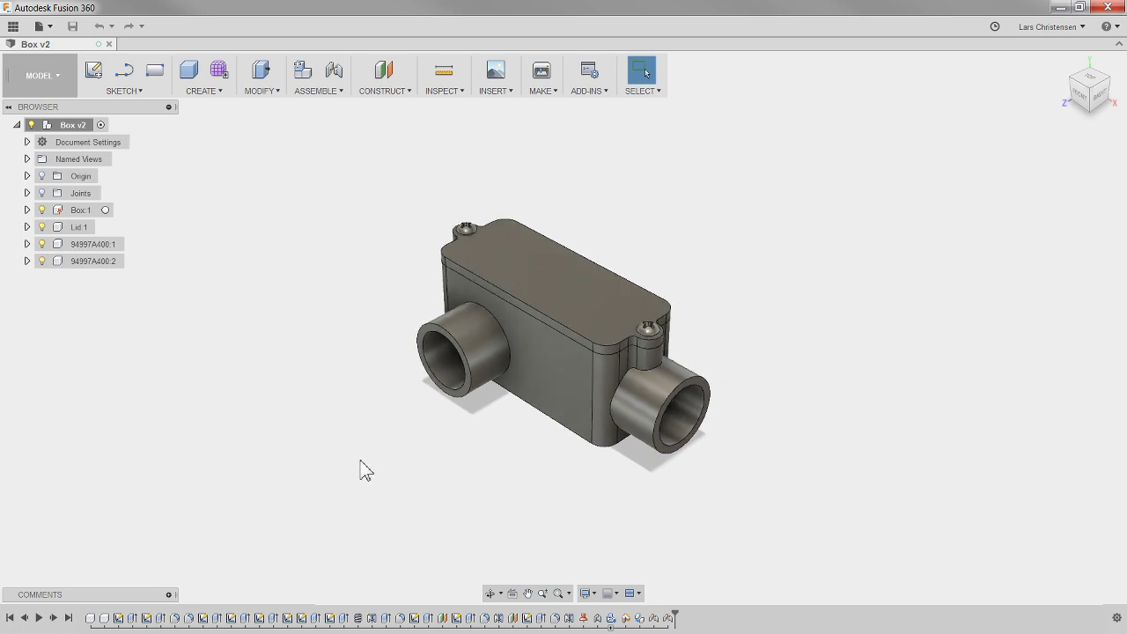
- Zoom far out until the box assembly is tiny, and fit the whole model back into the view
scroll(339, 444, "down", 10)
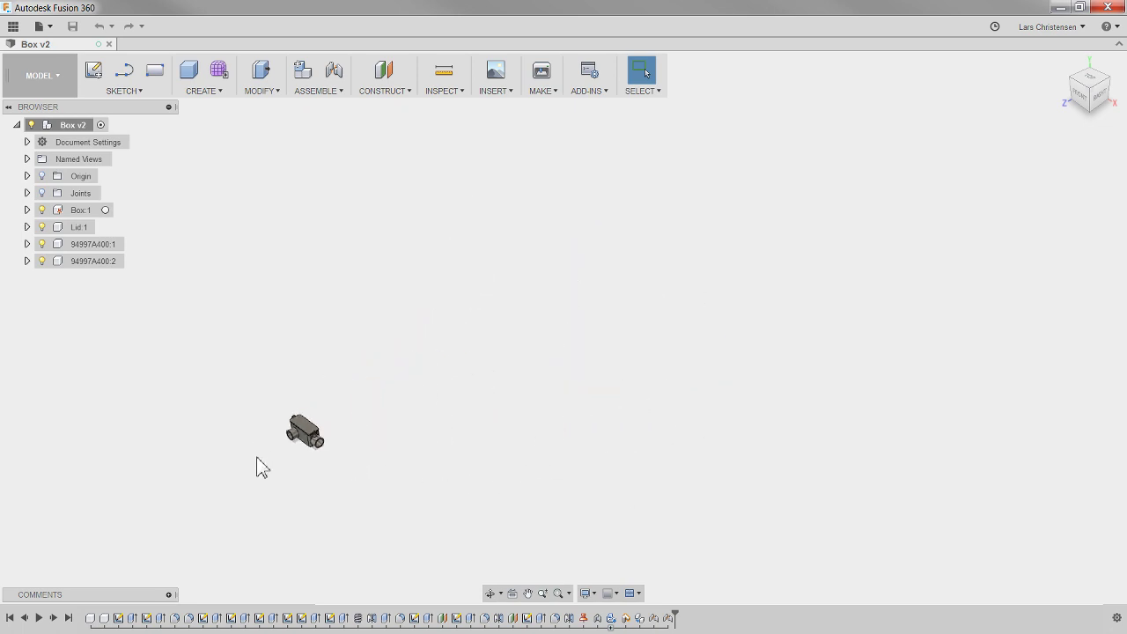
scroll(256, 465, "up", 3)
scroll(256, 466, "down", 8)
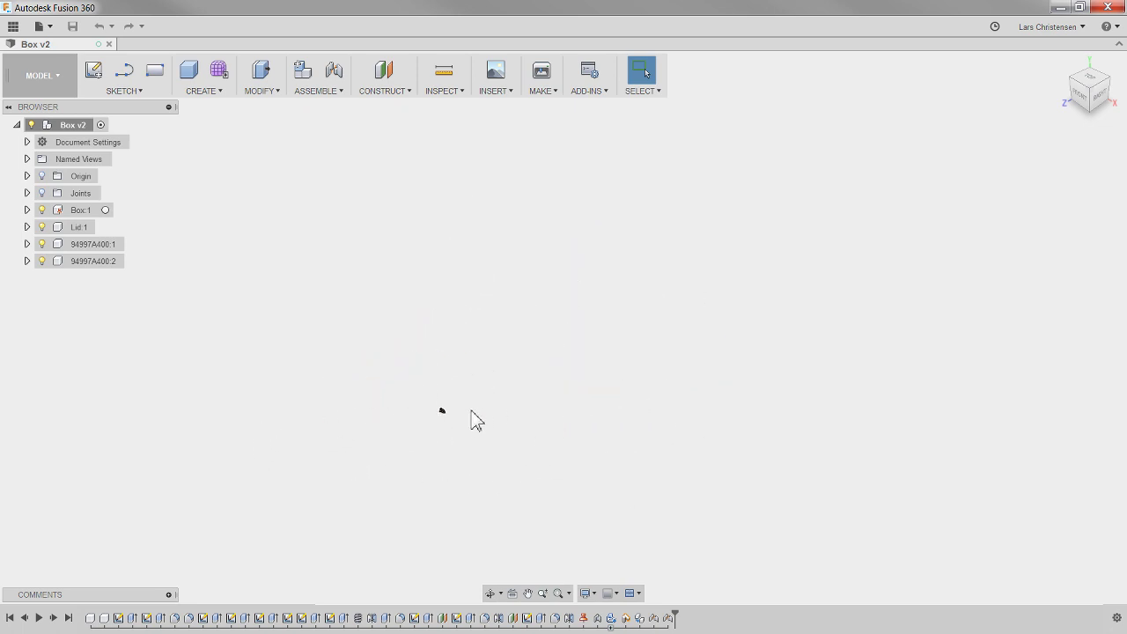
scroll(346, 435, "down", 3)
scroll(267, 444, "up", 3)
scroll(320, 452, "down", 3)
scroll(357, 469, "up", 3)
scroll(555, 456, "up", 1)
middle_click(425, 353)
middle_click(424, 353)
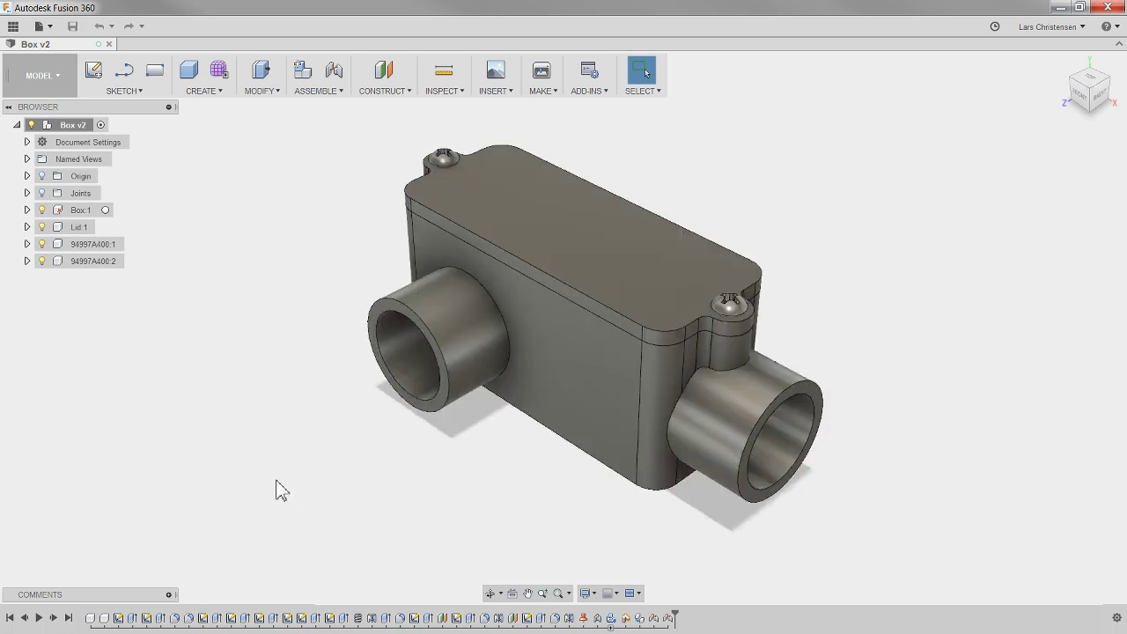
- Zoom away from the model again and restore the full view with the Fit shortcut
scroll(247, 484, "down", 5)
scroll(174, 487, "down", 3)
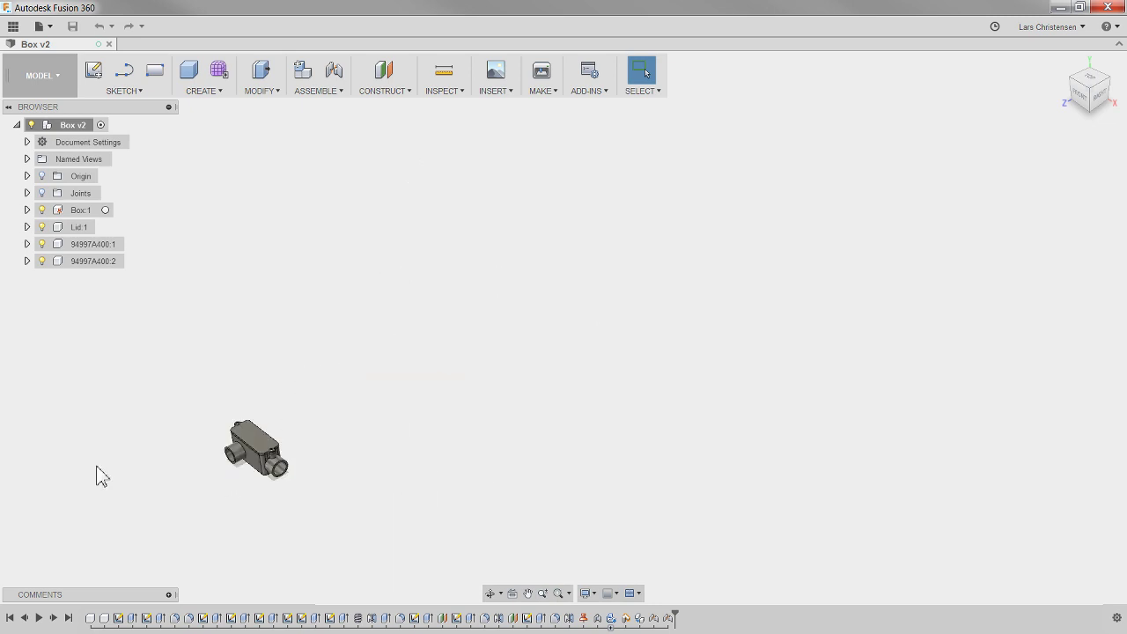
scroll(99, 475, "down", 5)
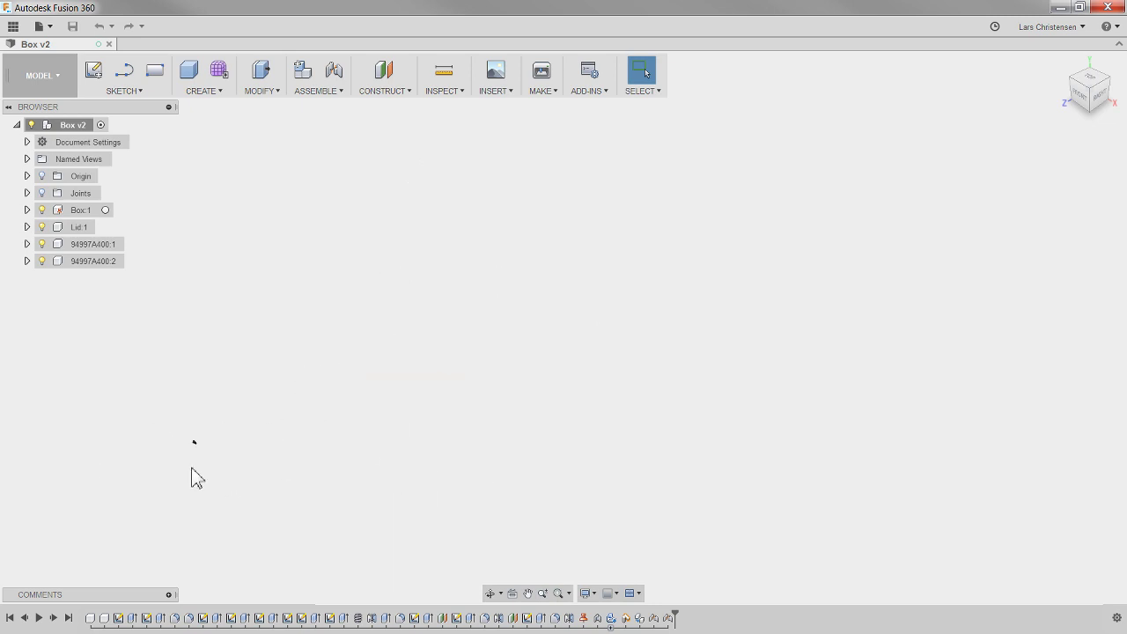
scroll(271, 412, "up", 2)
scroll(359, 419, "down", 2)
key("F6")
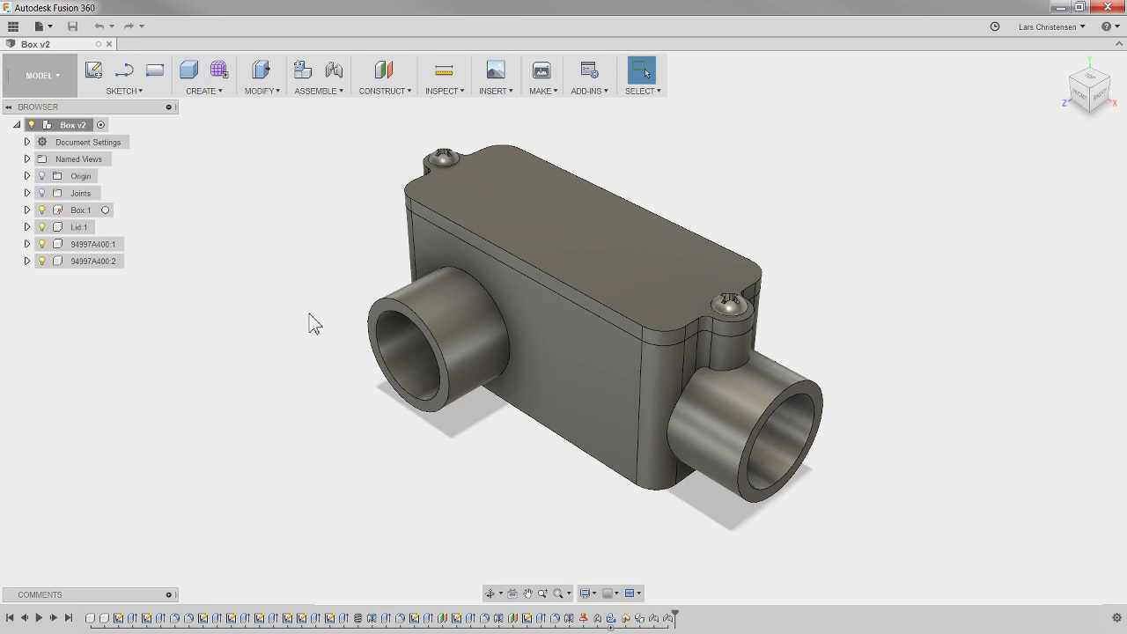
- Pan the model upward off centre, fit it to the view again, and zoom in and out around it
middle_click_drag(310, 314, 322, 133)
key("Escape")
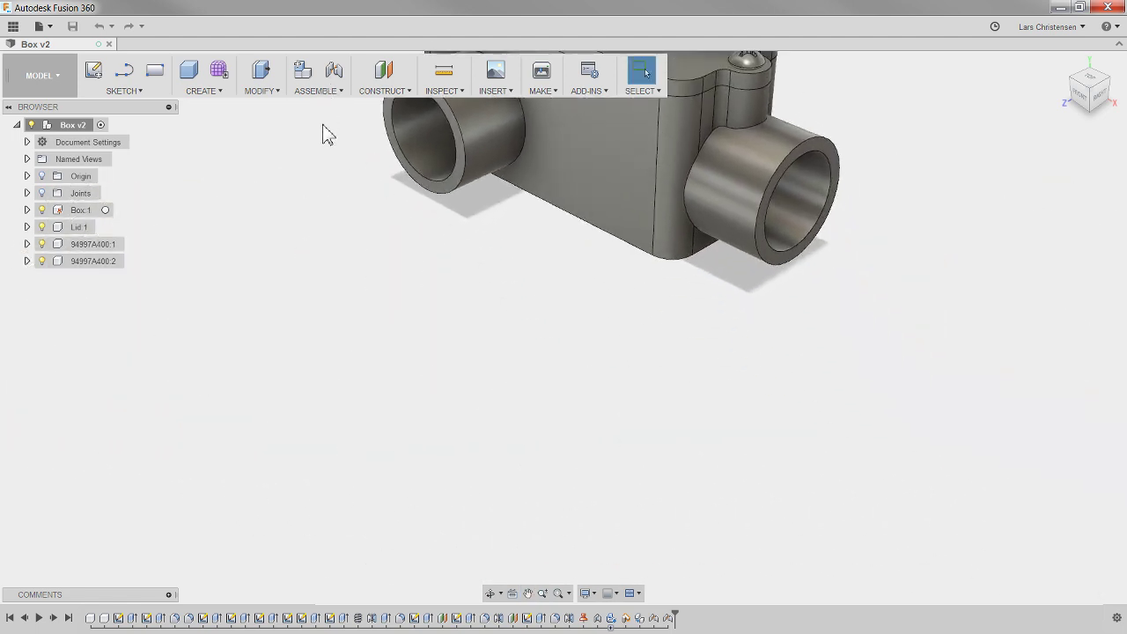
middle_click(300, 295)
middle_click(300, 292)
scroll(299, 296, "up", 3)
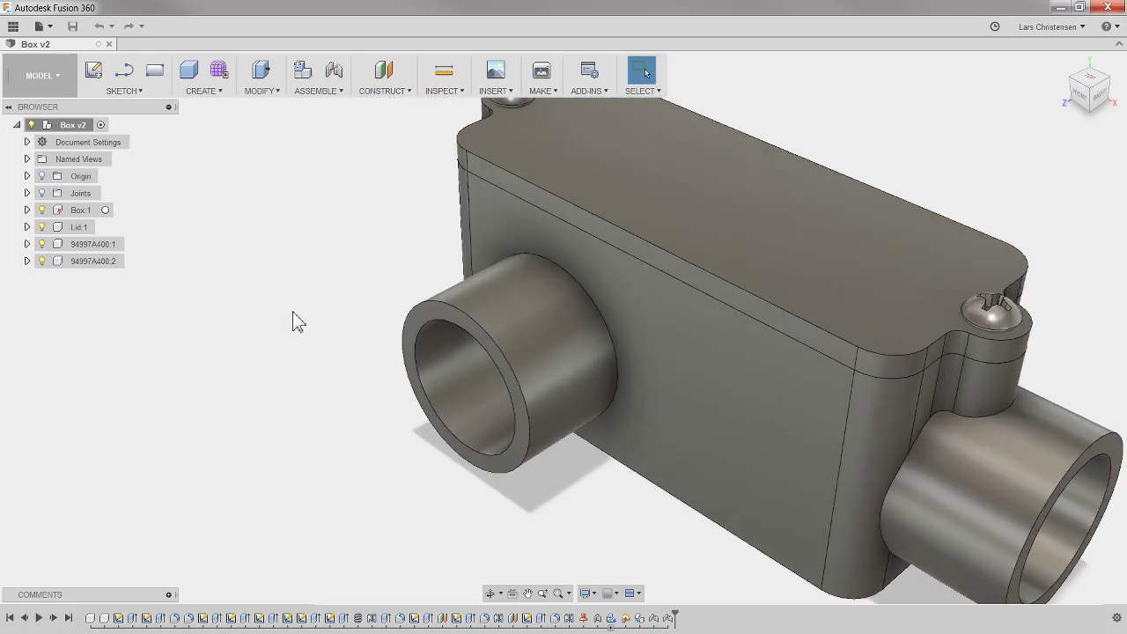
scroll(292, 314, "down", 3)
scroll(241, 344, "up", 3)
scroll(230, 343, "down", 4)
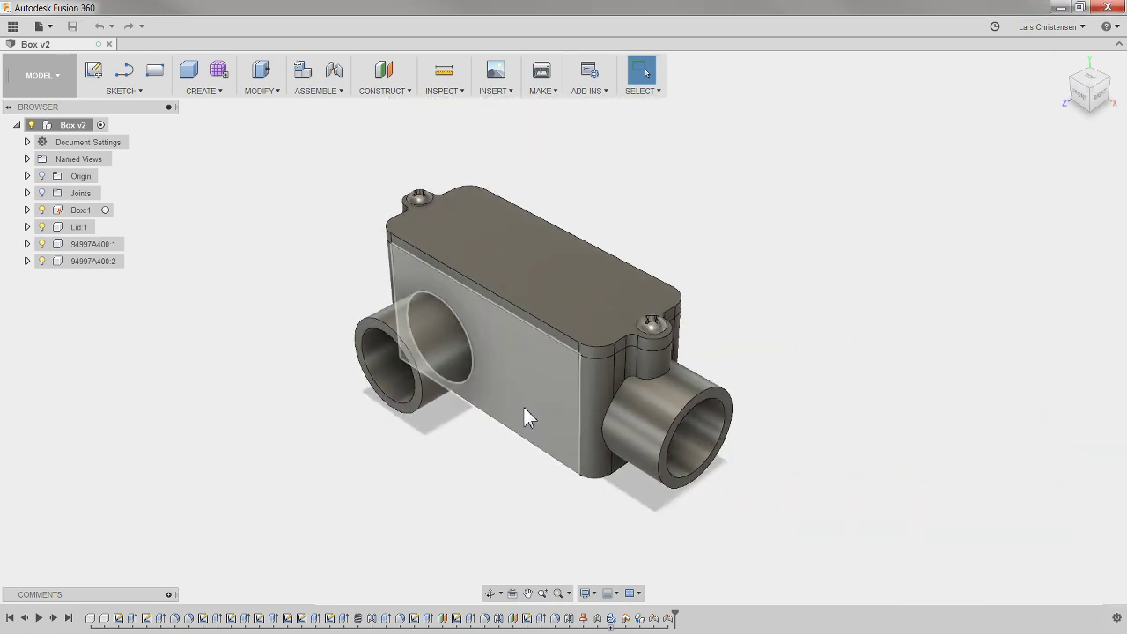
scroll(421, 447, "up", 4)
scroll(417, 445, "down", 3)
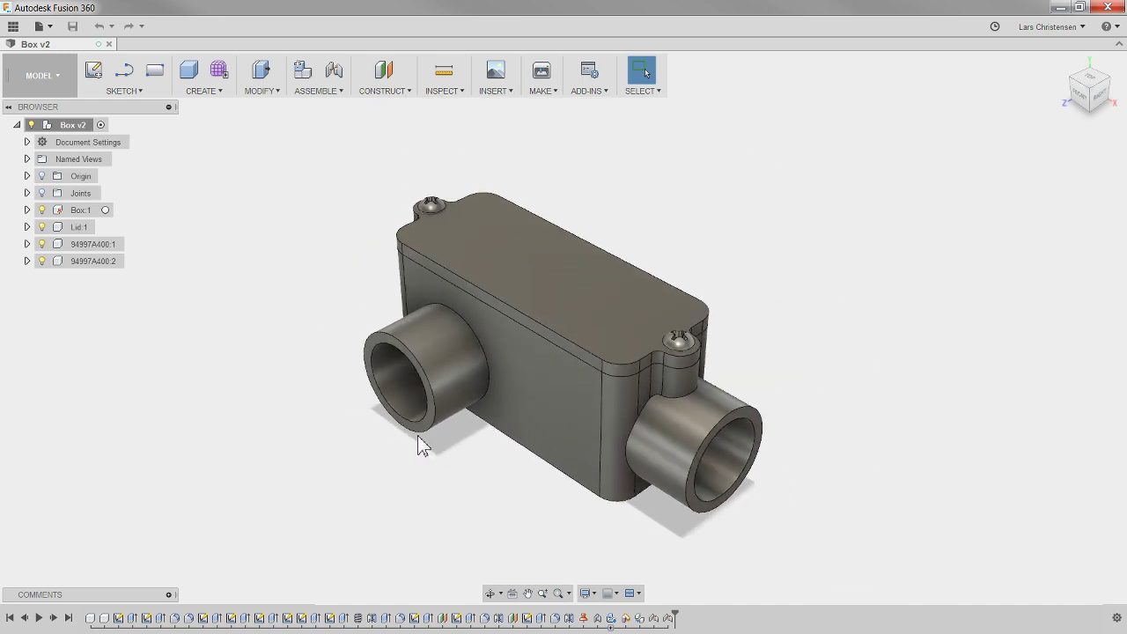
- Orbit the model to see its left end and front pipe, and inspect that side at different zoom levels
middle_click_drag(417, 444, 523, 488, "shift")
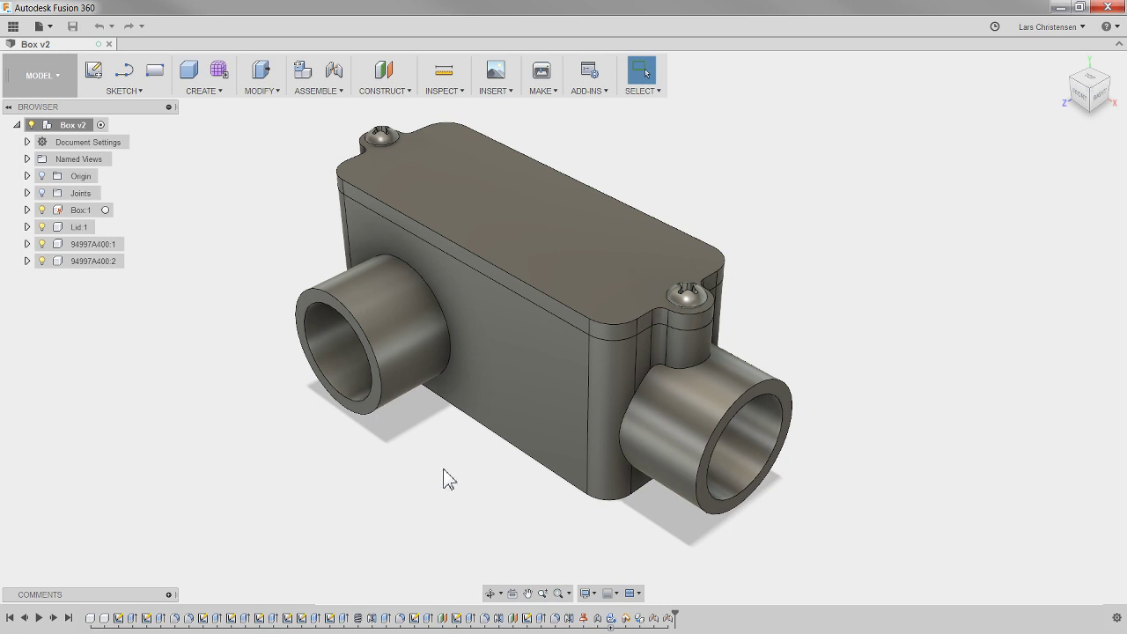
middle_click_drag(444, 467, 228, 429, "shift")
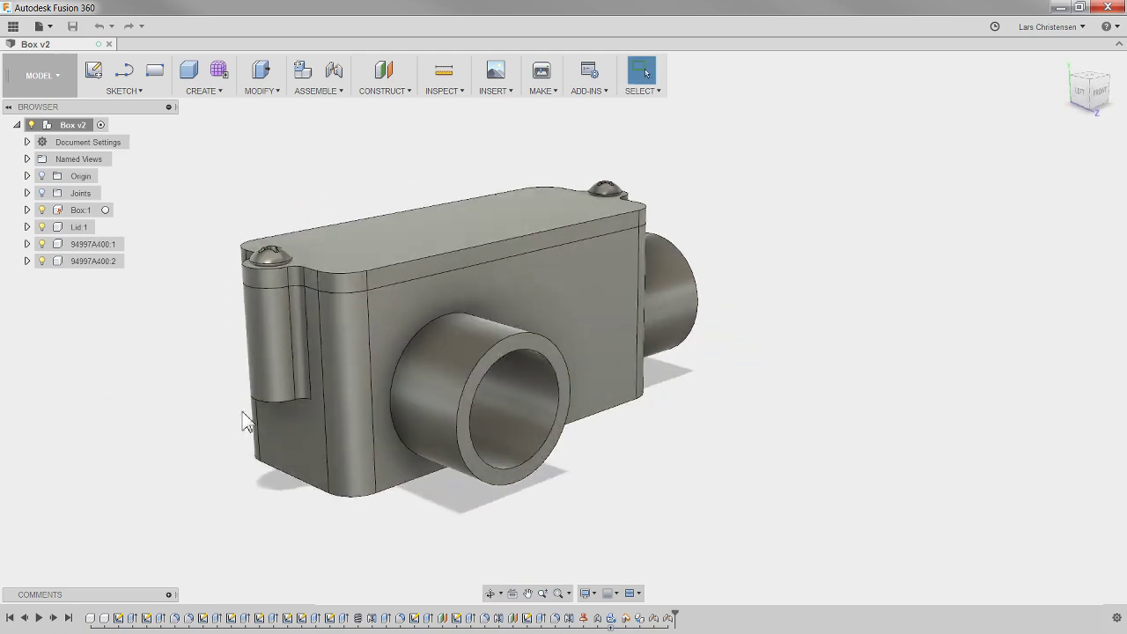
scroll(633, 359, "down", 3)
scroll(620, 371, "up", 1)
scroll(593, 382, "down", 3)
scroll(593, 382, "up", 1)
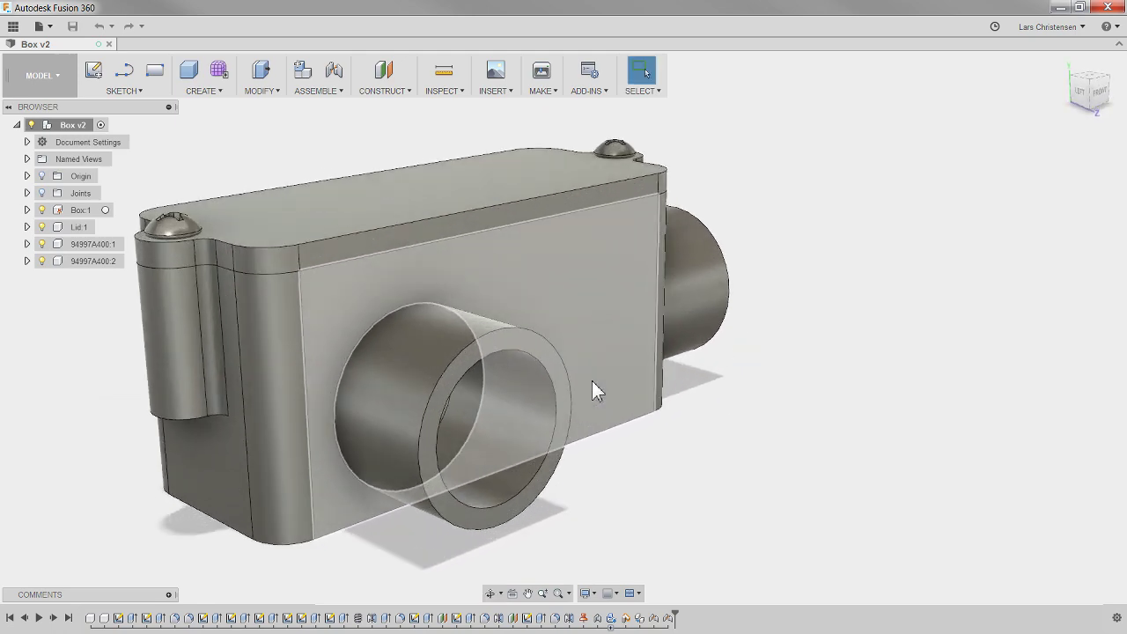
scroll(591, 380, "down", 4)
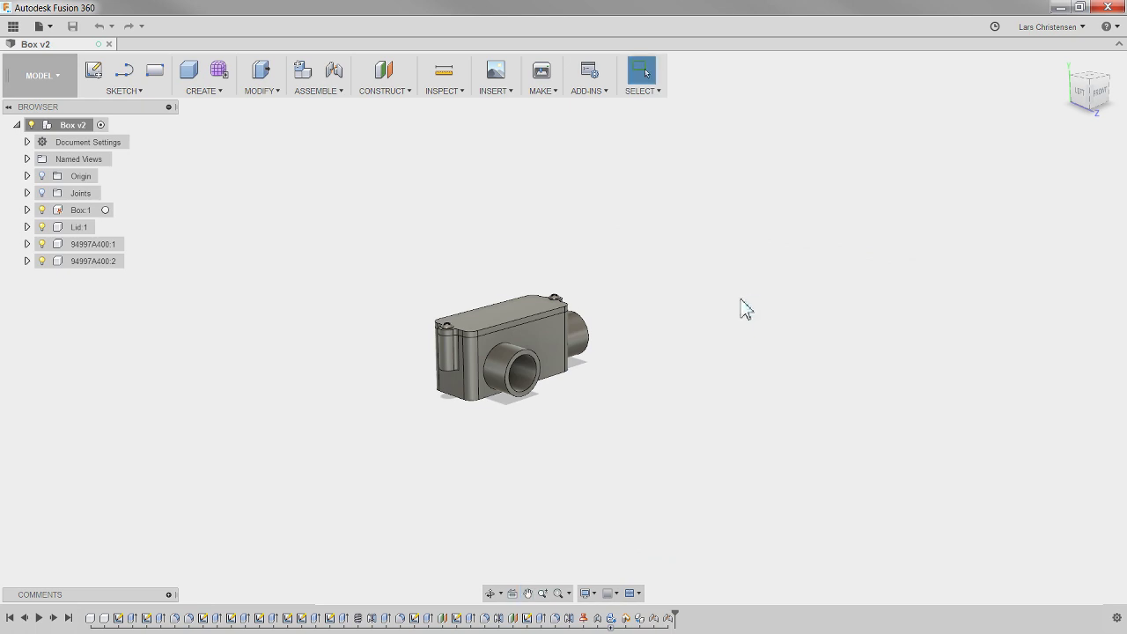
scroll(741, 301, "up", 1)
scroll(743, 307, "up", 4)
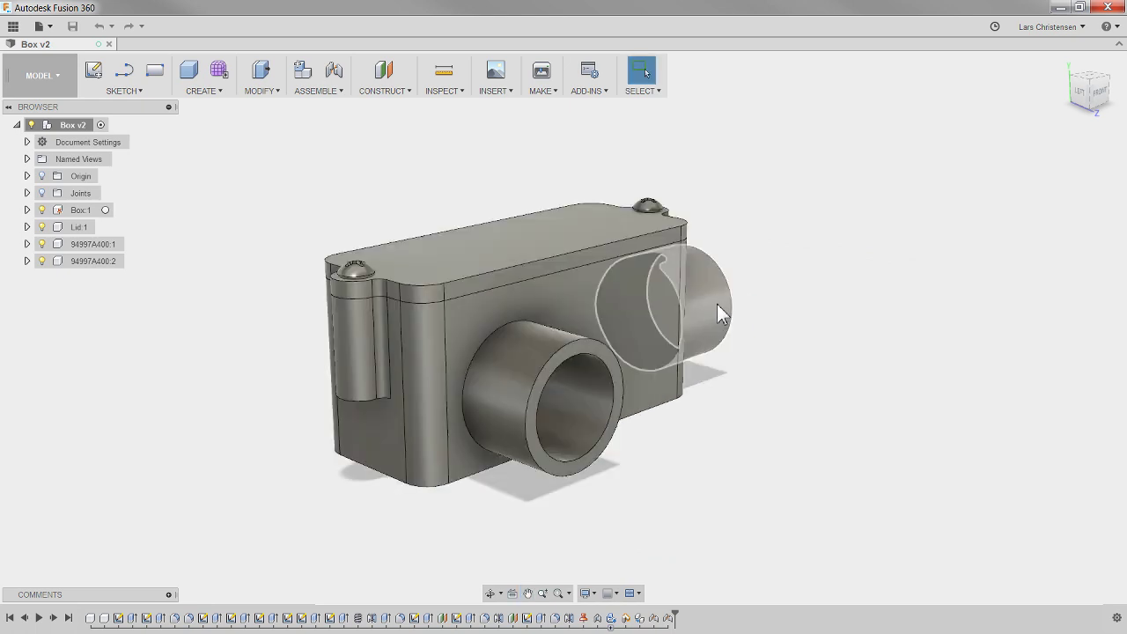
- Pan the model sideways and orbit it back to an angled view of its front and right sides
middle_click_drag(842, 360, 915, 345)
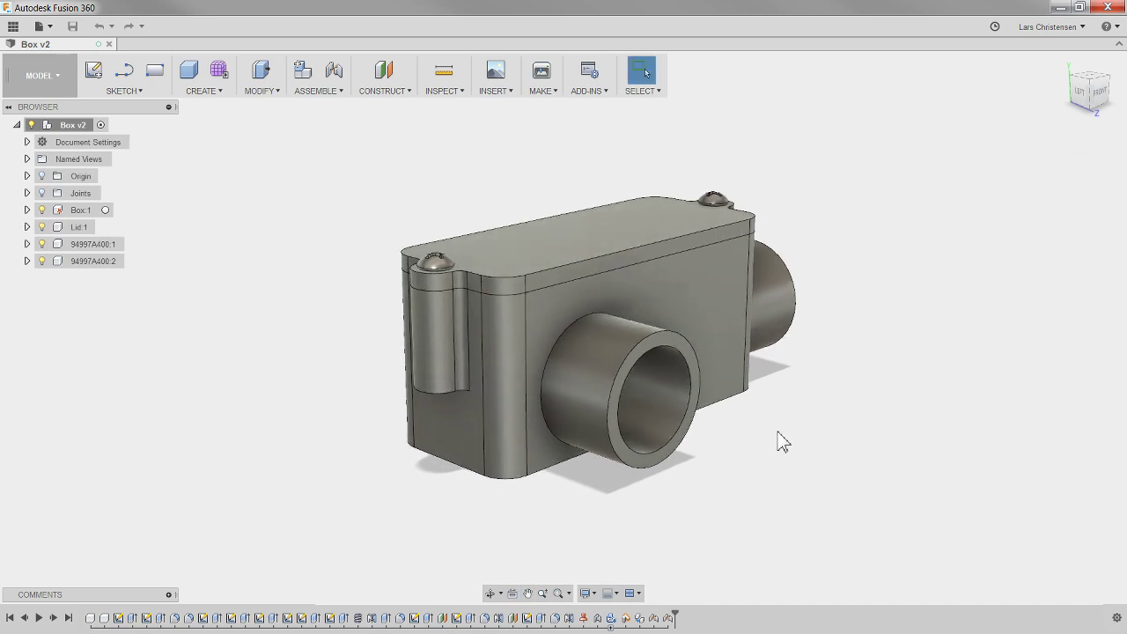
middle_click_drag(801, 411, 803, 408, "shift")
left_click_drag(724, 398, 652, 422)
key("Escape")
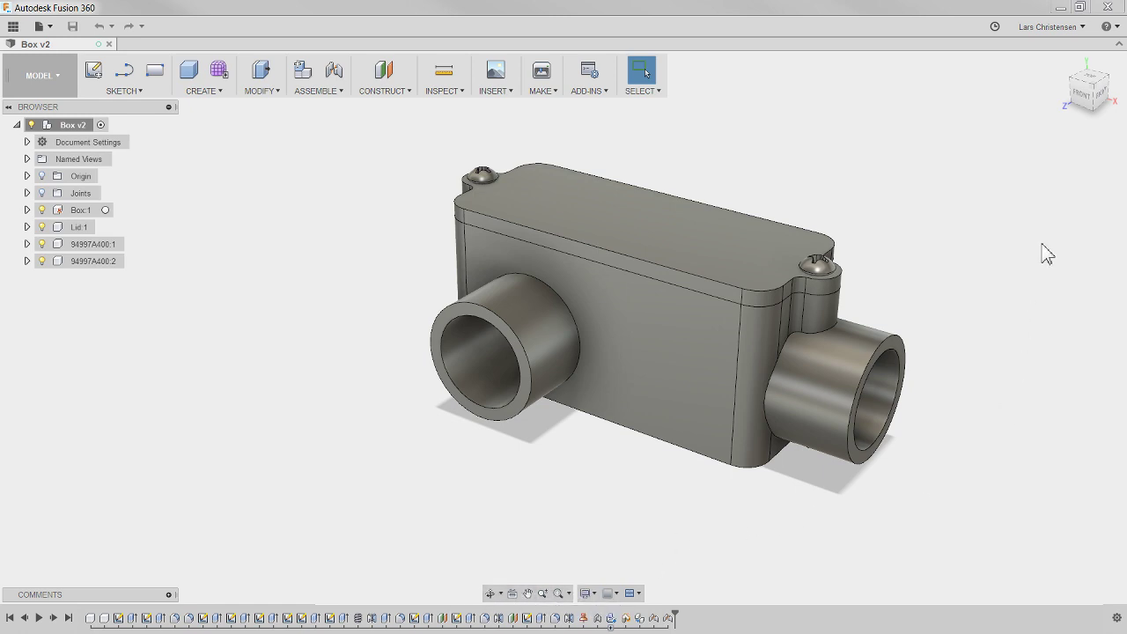
- View the model in the Front, Top and Left standard orientations using the ViewCube
mouse_move(1056, 106)
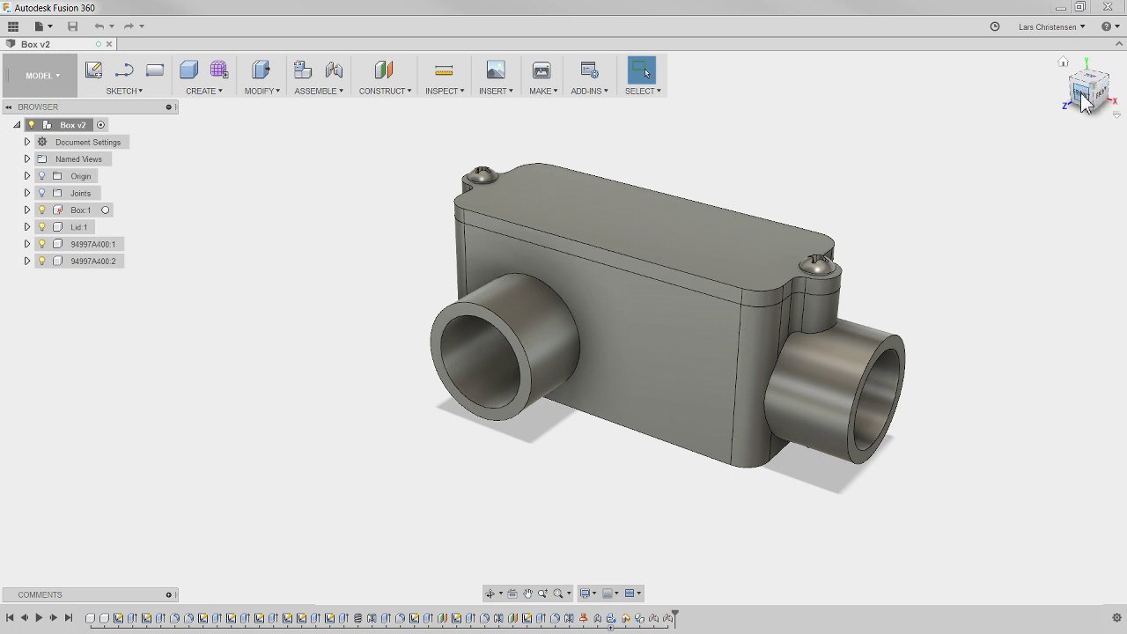
left_click(1083, 101)
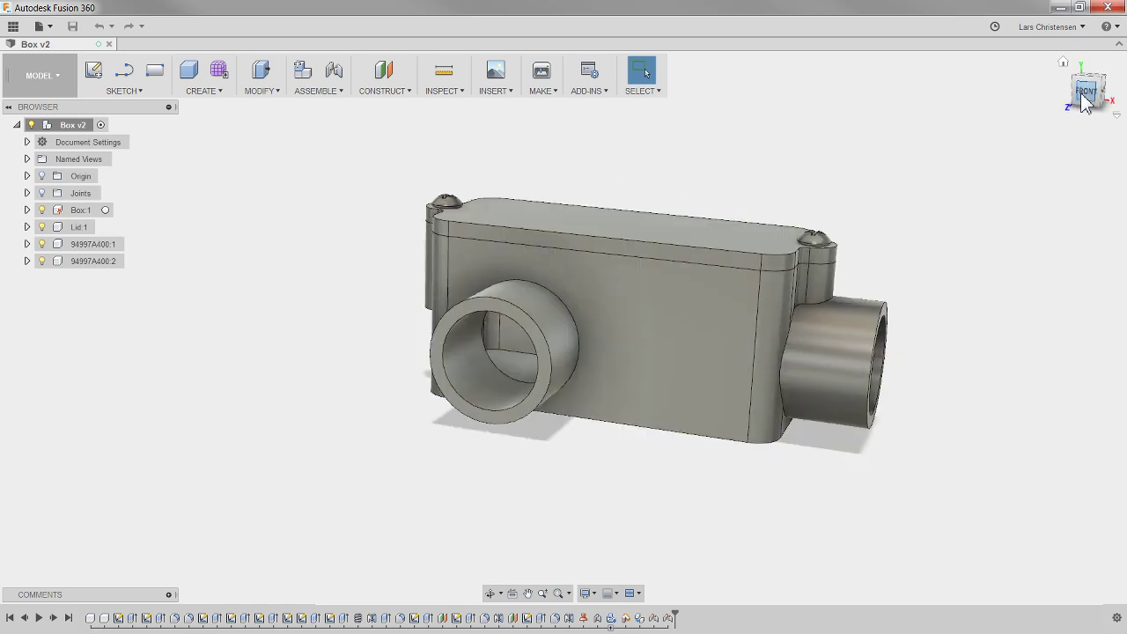
left_click(1087, 100)
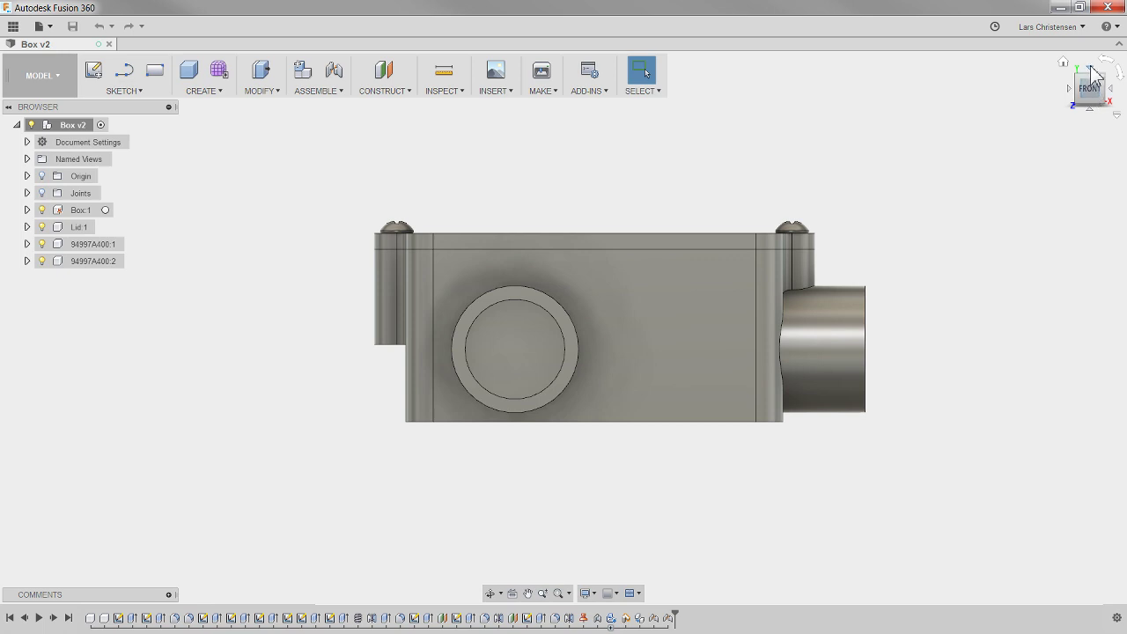
left_click(1092, 72)
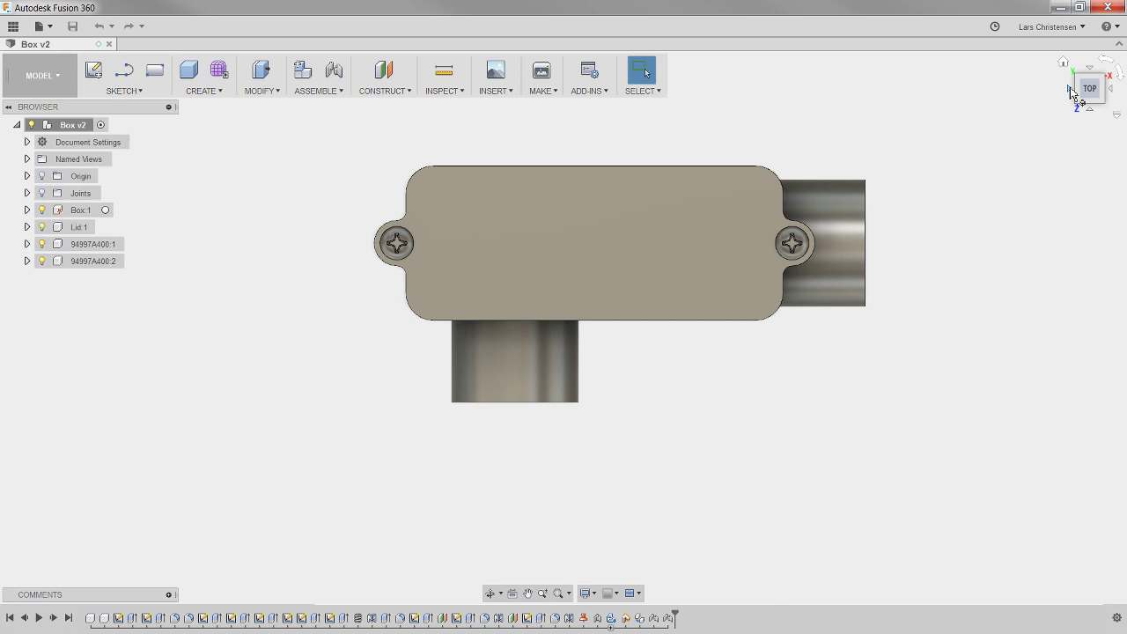
left_click(1070, 89)
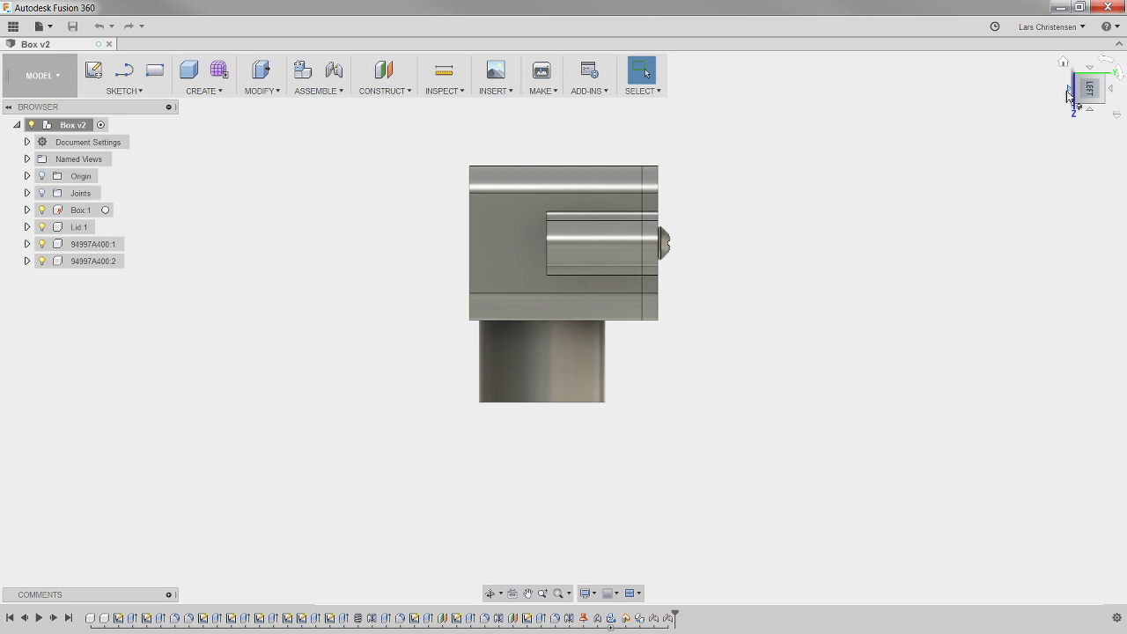
- Roll the Left view in its own plane in 90-degree turns using the ViewCube
left_click(1108, 68)
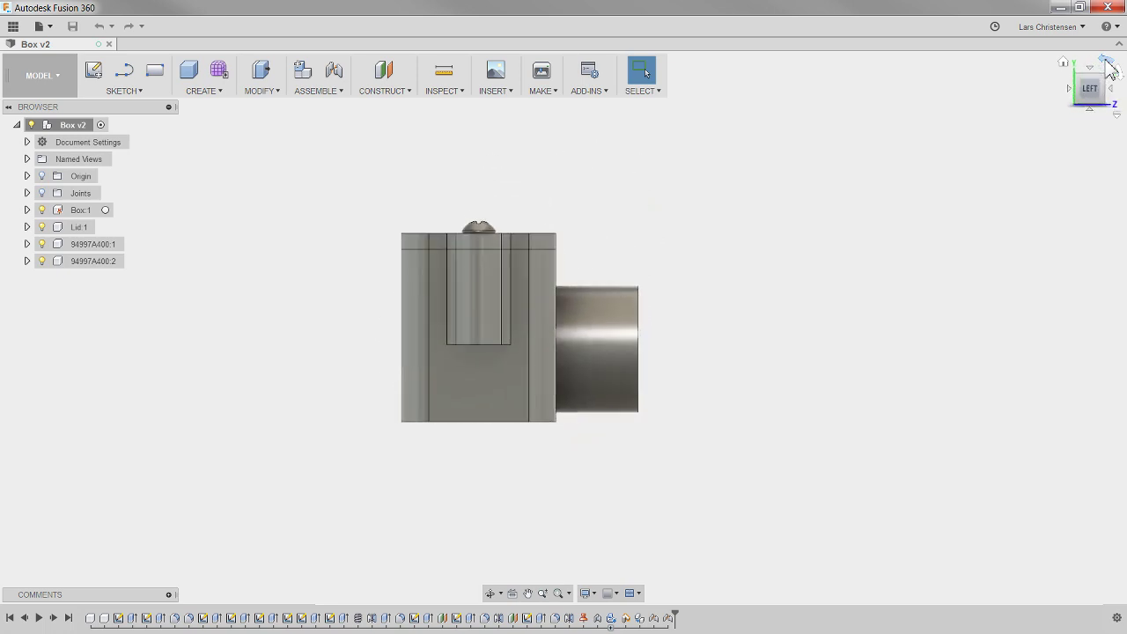
left_click(1109, 69)
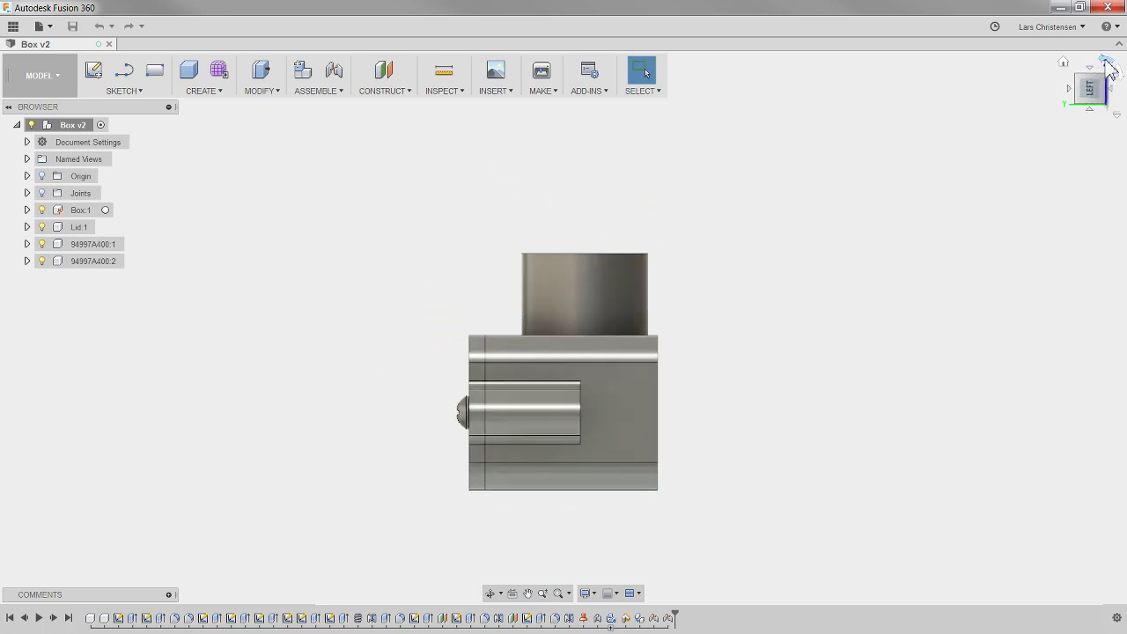
left_click(1109, 69)
left_click(1109, 69)
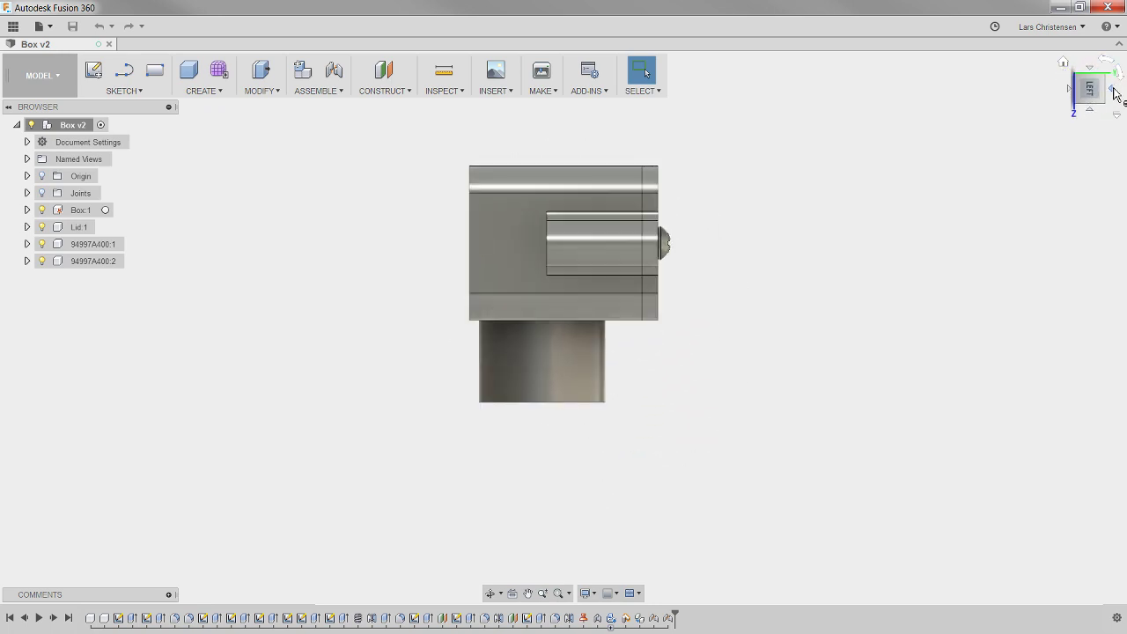
- Switch from the Left view to the adjacent Top view and roll it through several 90-degree turns
left_click(1114, 91)
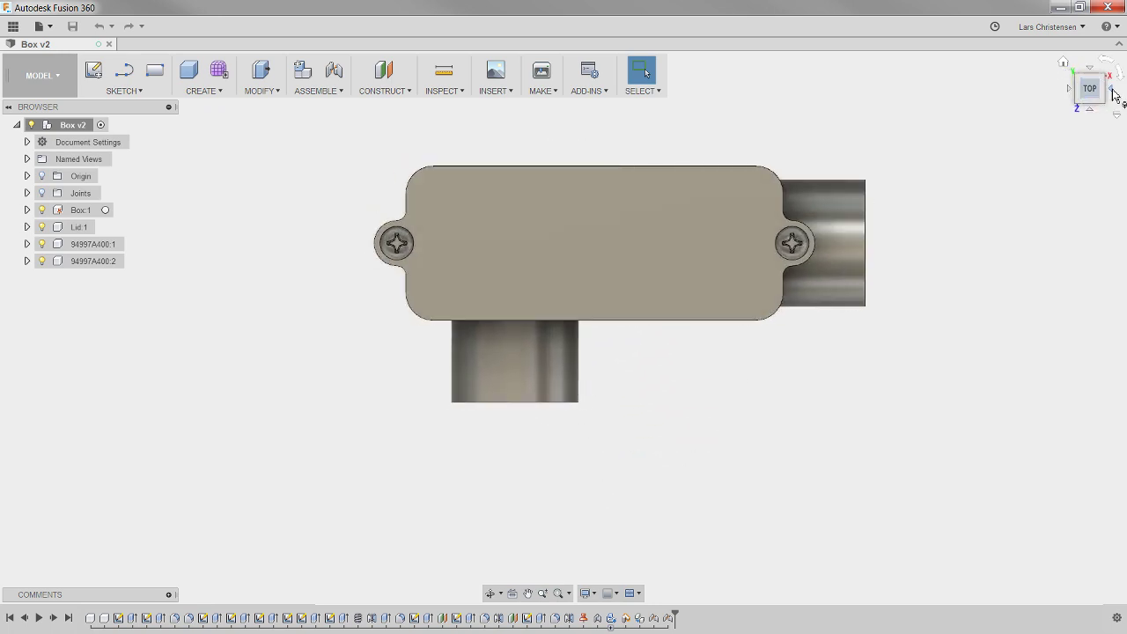
left_click(1121, 79)
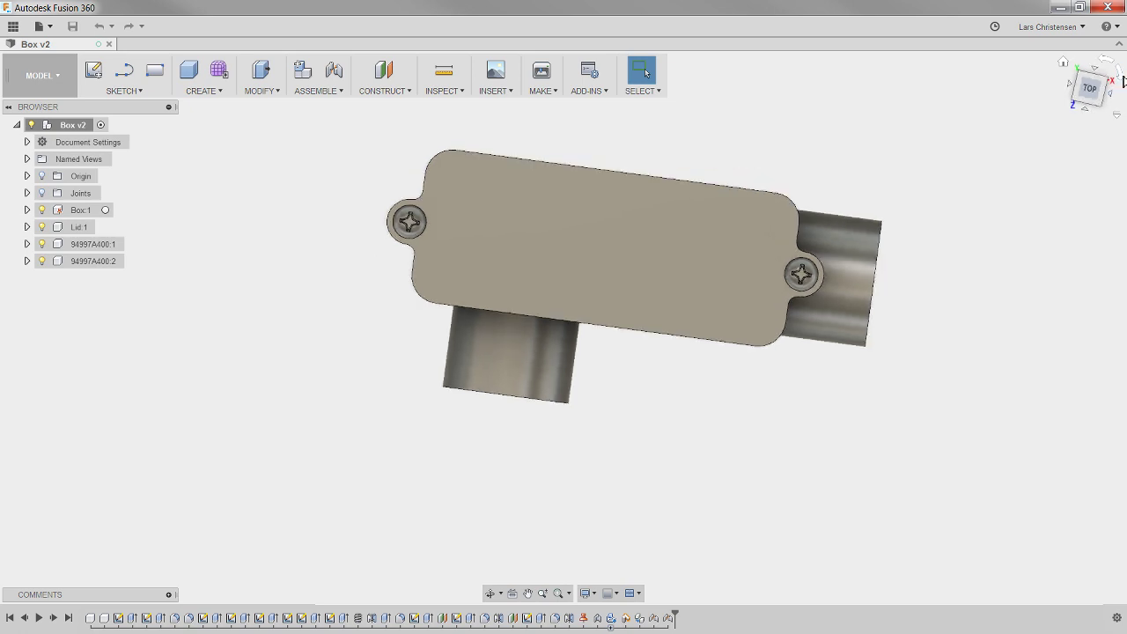
left_click(1121, 79)
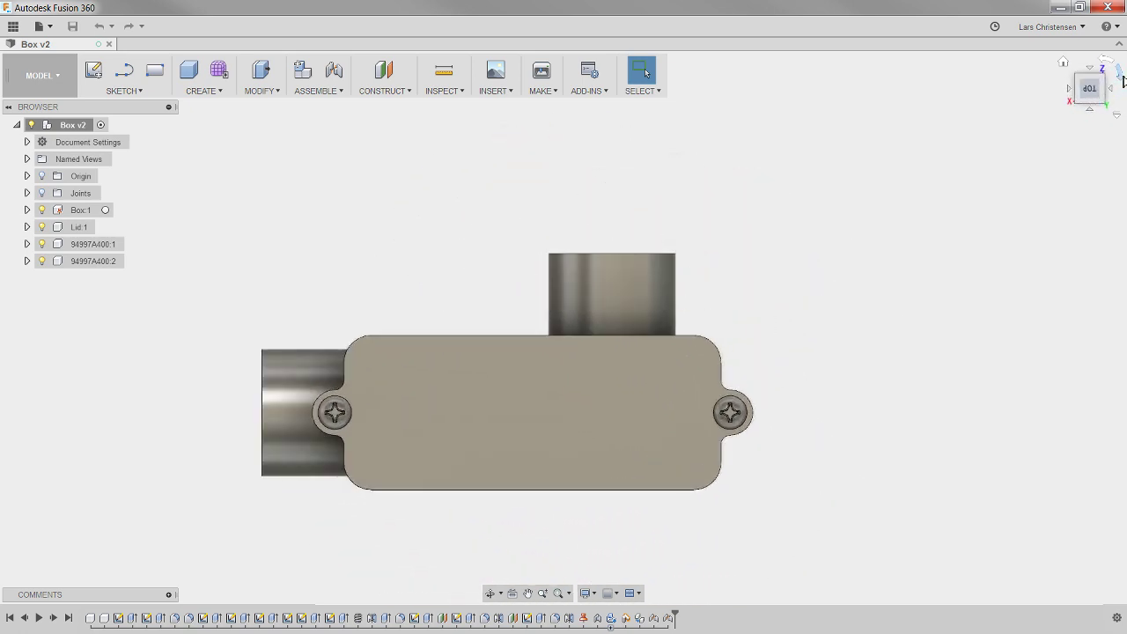
left_click(1121, 79)
left_click(1121, 79)
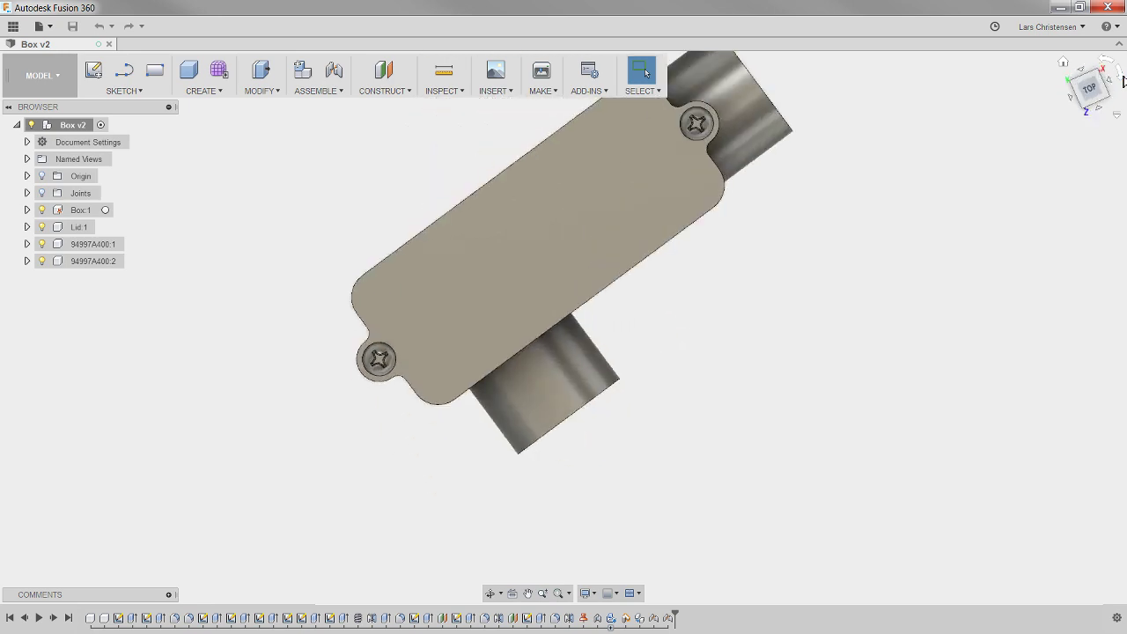
left_click(1121, 79)
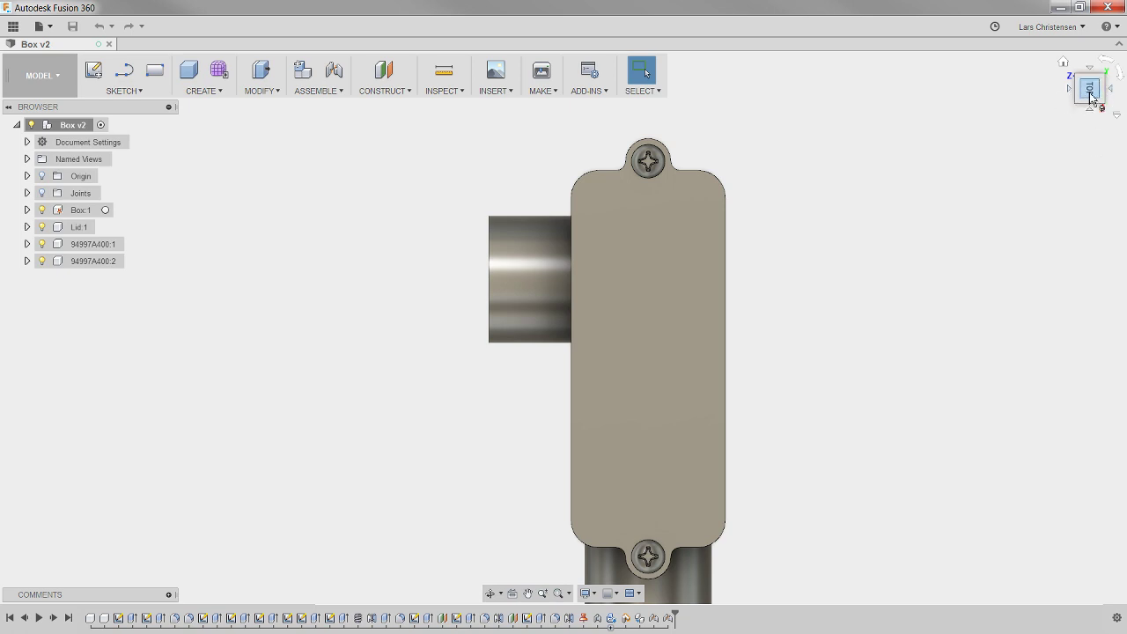
- Orbit the model freely with the ViewCube to see its left end, back and lid, and return to the Home view
mouse_move(1092, 97)
left_mouse_down()
mouse_move(1086, 114)
mouse_move(1000, 105)
mouse_move(1005, 243)
mouse_move(1007, 134)
mouse_move(1025, 84)
mouse_move(1056, 88)
mouse_move(1123, 133)
mouse_move(1125, 113)
left_mouse_up()
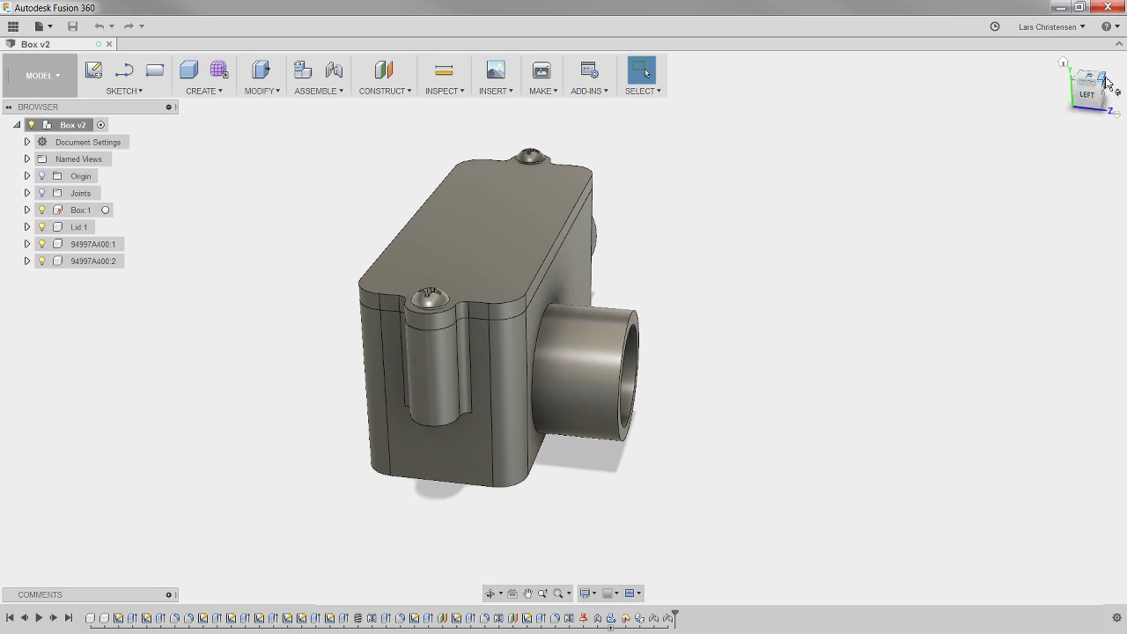
mouse_move(1094, 87)
left_mouse_down()
mouse_move(1039, 93)
mouse_move(1055, 101)
mouse_move(1094, 81)
mouse_move(1088, 90)
left_mouse_up()
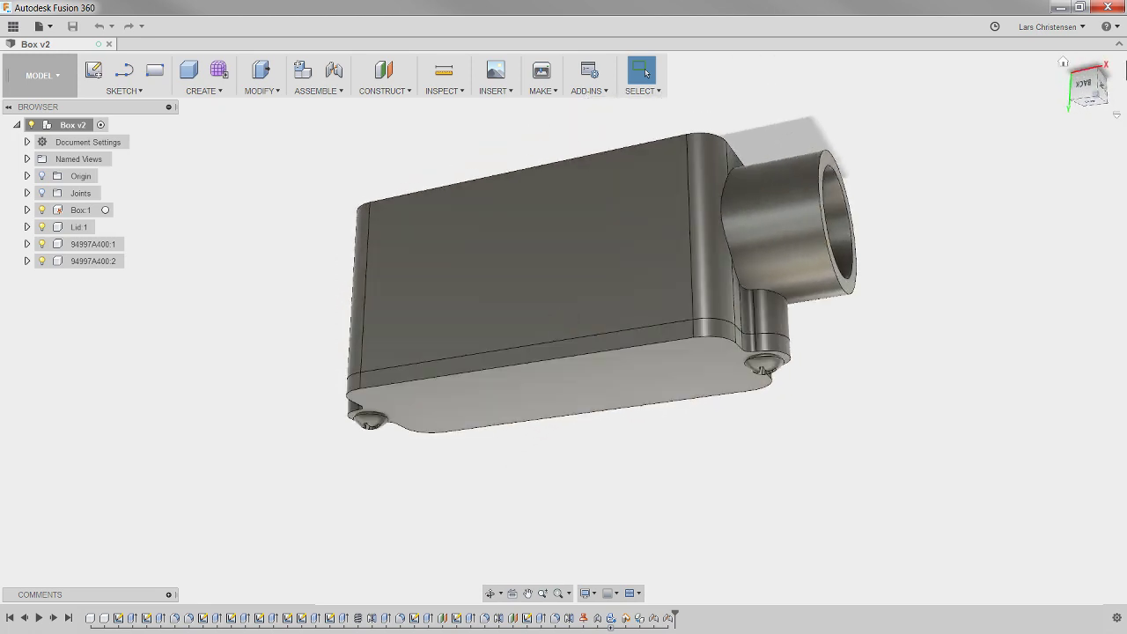
left_click(1063, 64)
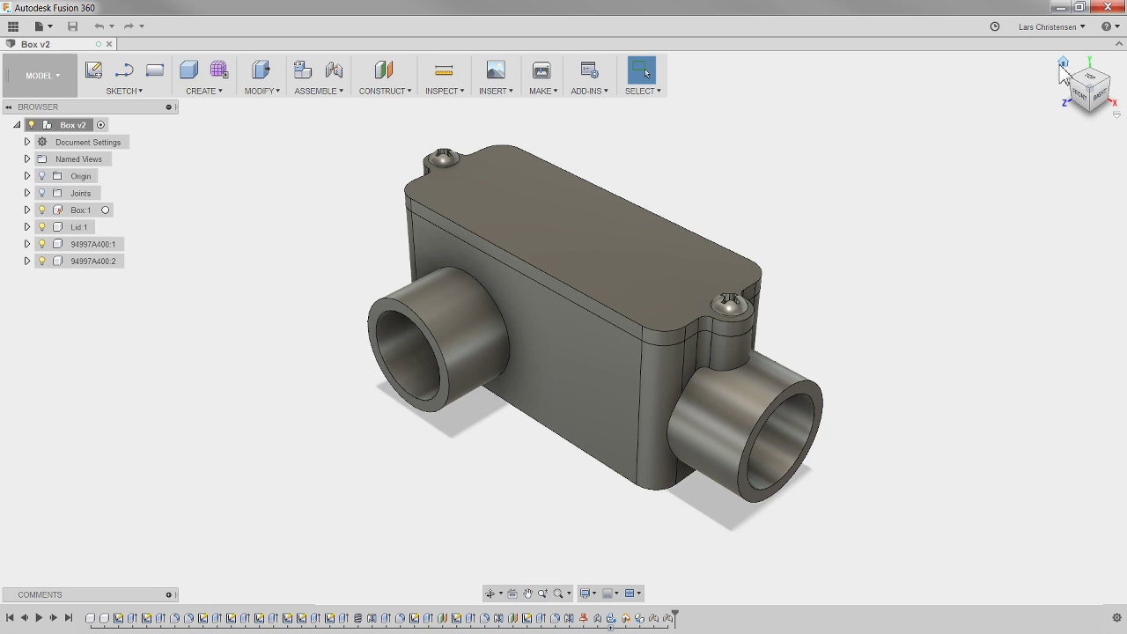
- View the model in the Right orientation, orbit it upside down with the ViewCube, and restore the Home view
left_click(1100, 102)
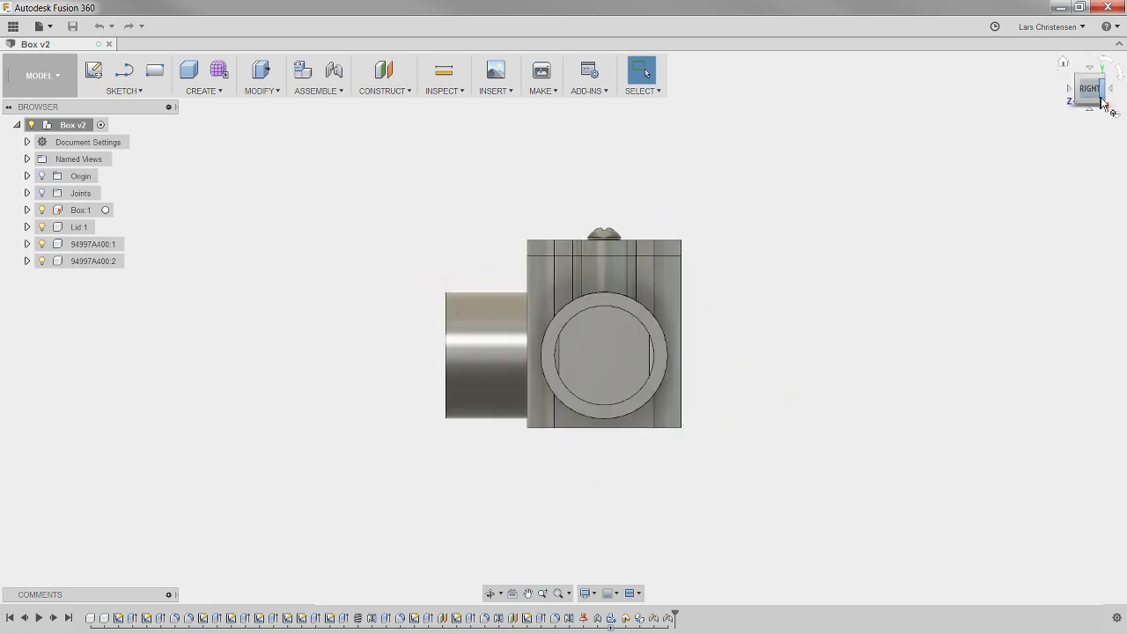
mouse_move(1094, 94)
left_mouse_down()
mouse_move(1069, 116)
mouse_move(1044, 105)
mouse_move(1047, 155)
mouse_move(1063, 130)
mouse_move(1054, 140)
mouse_move(1037, 116)
mouse_move(1036, 128)
mouse_move(1073, 86)
left_mouse_up()
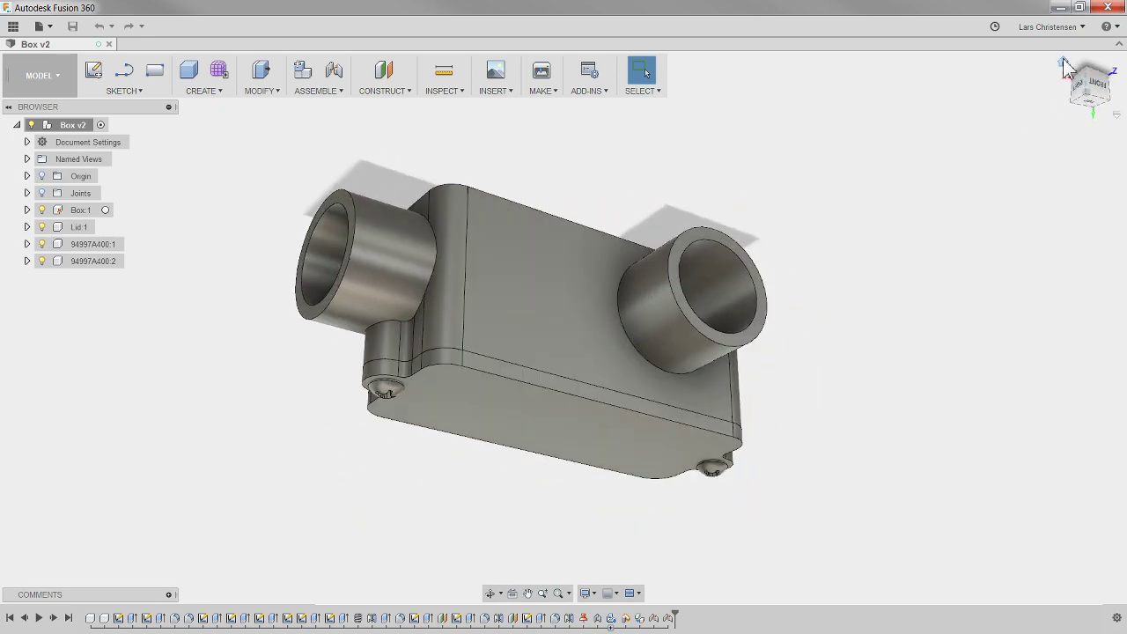
left_click(1063, 65)
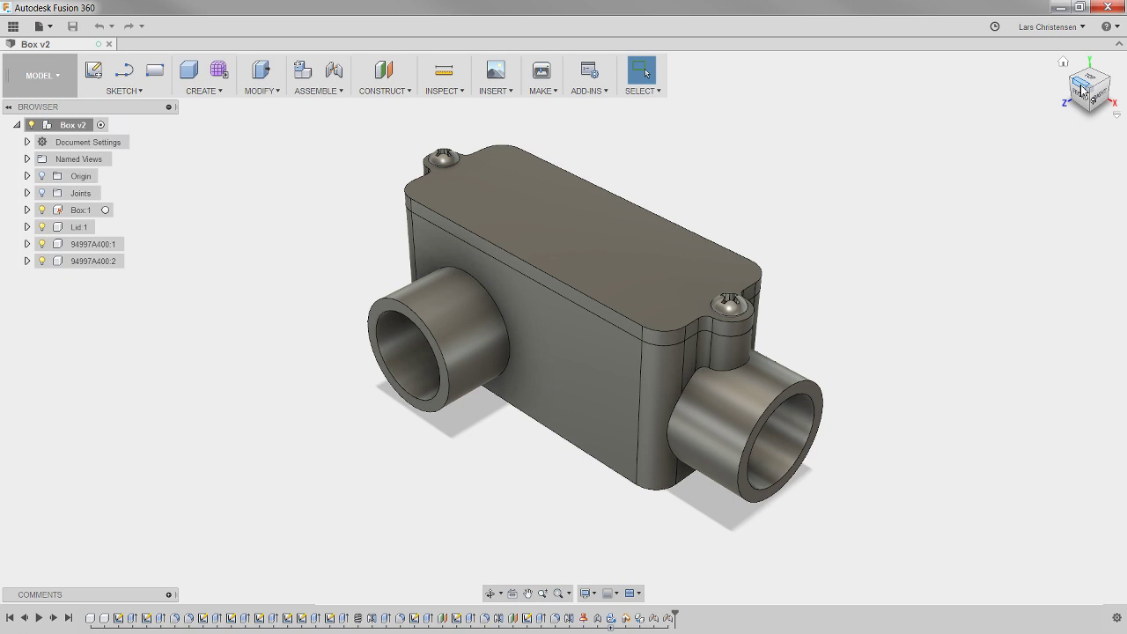
- View the model from the ViewCube's Top-Front edge and from its Front-Bottom edge
left_click(1080, 85)
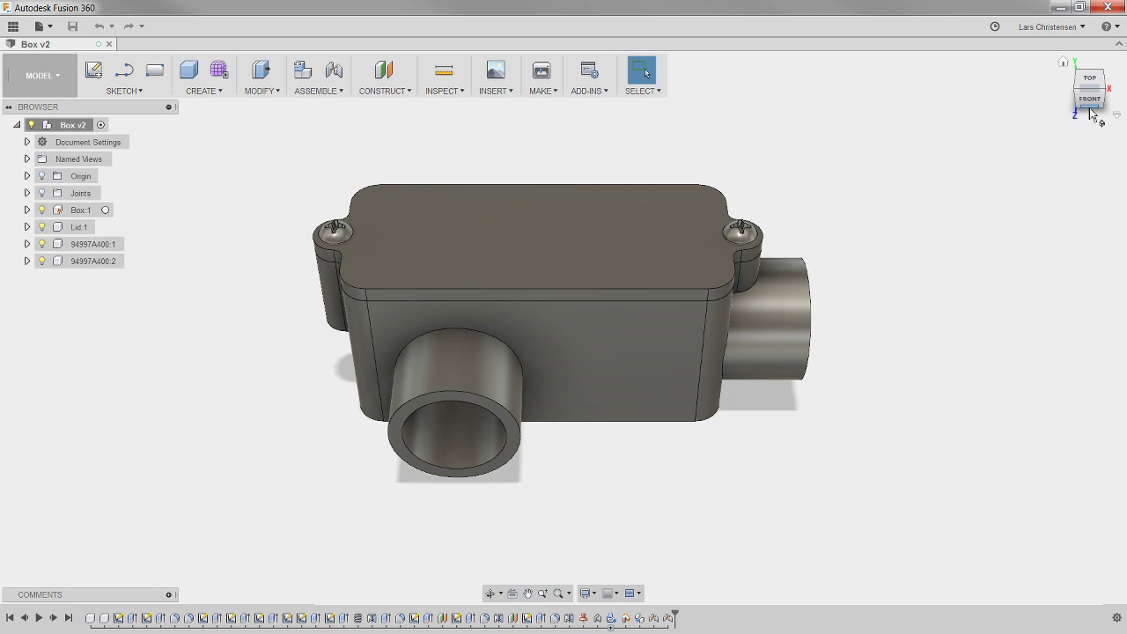
left_click(1089, 109)
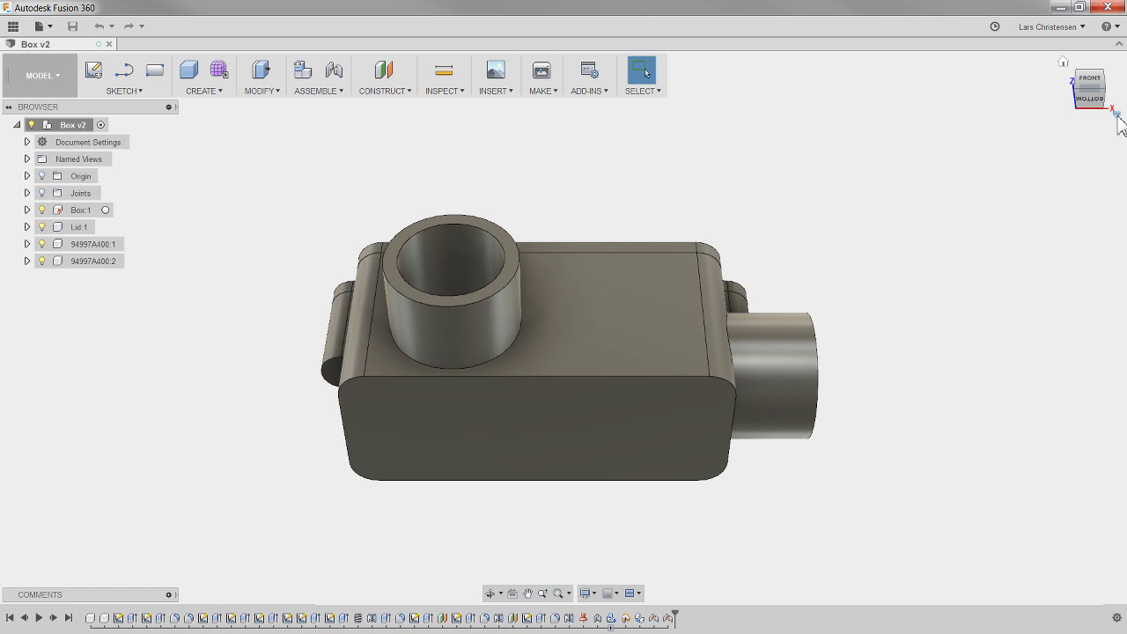
- Examine the ViewCube's options for projection mode, Home view and Front view, and close them without a change
left_click(1116, 114)
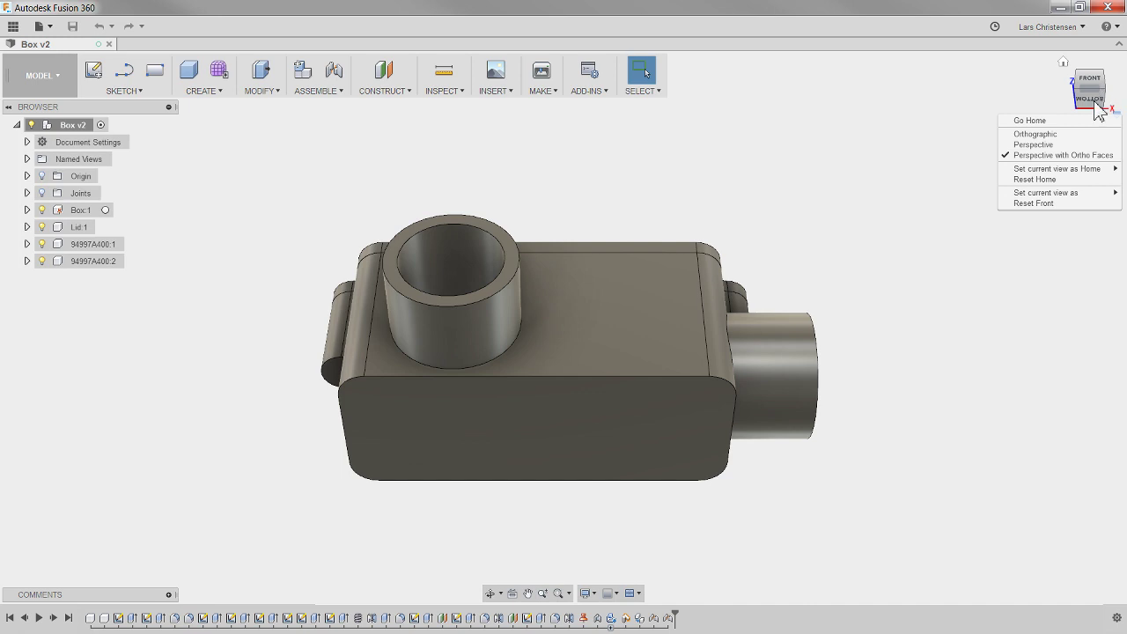
left_click(1042, 120)
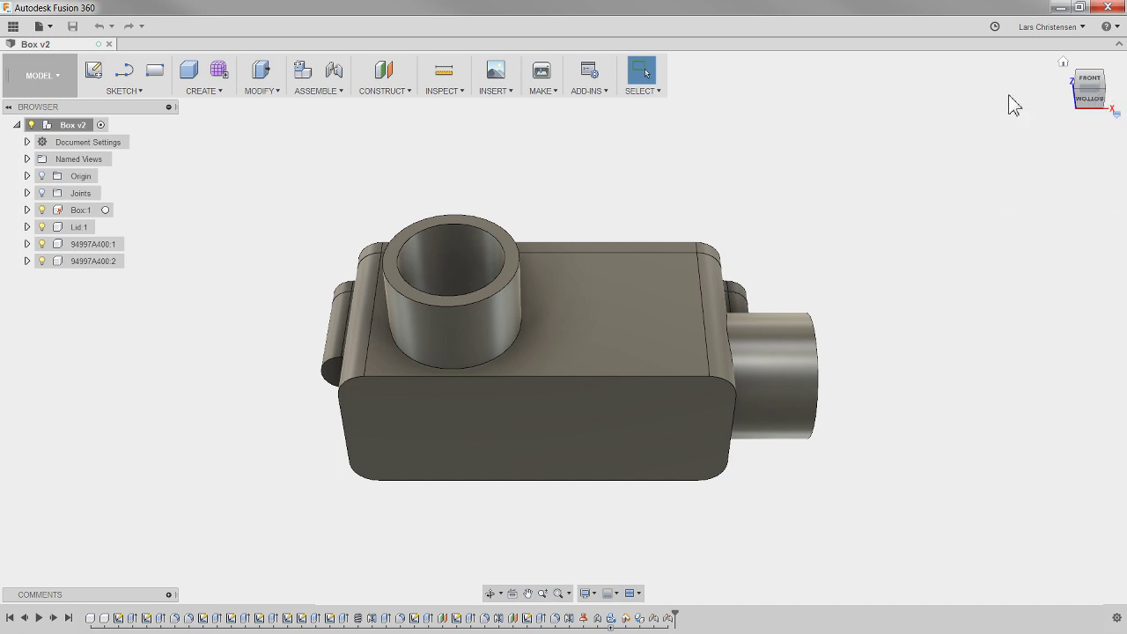
left_click(1116, 116)
left_click(1061, 118)
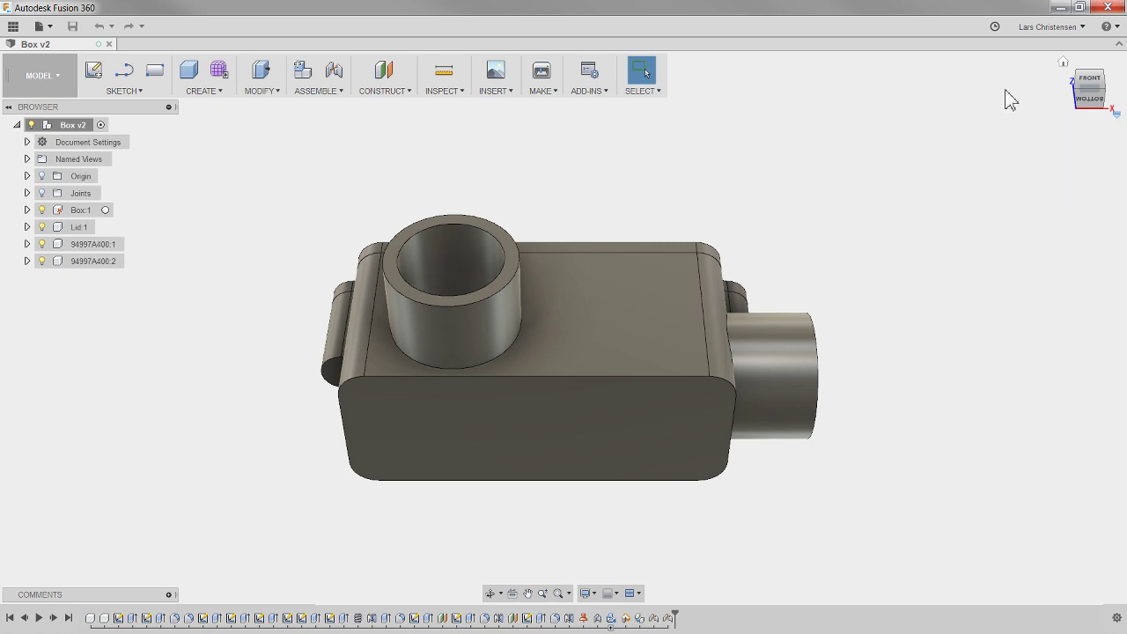
right_click(1091, 86)
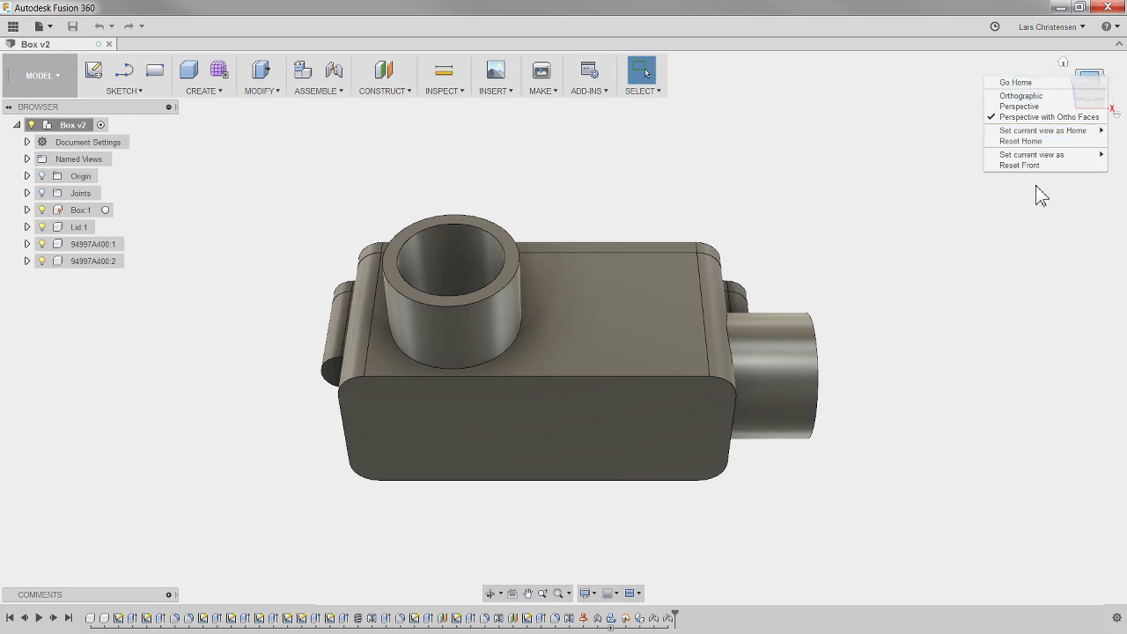
left_click(1014, 216)
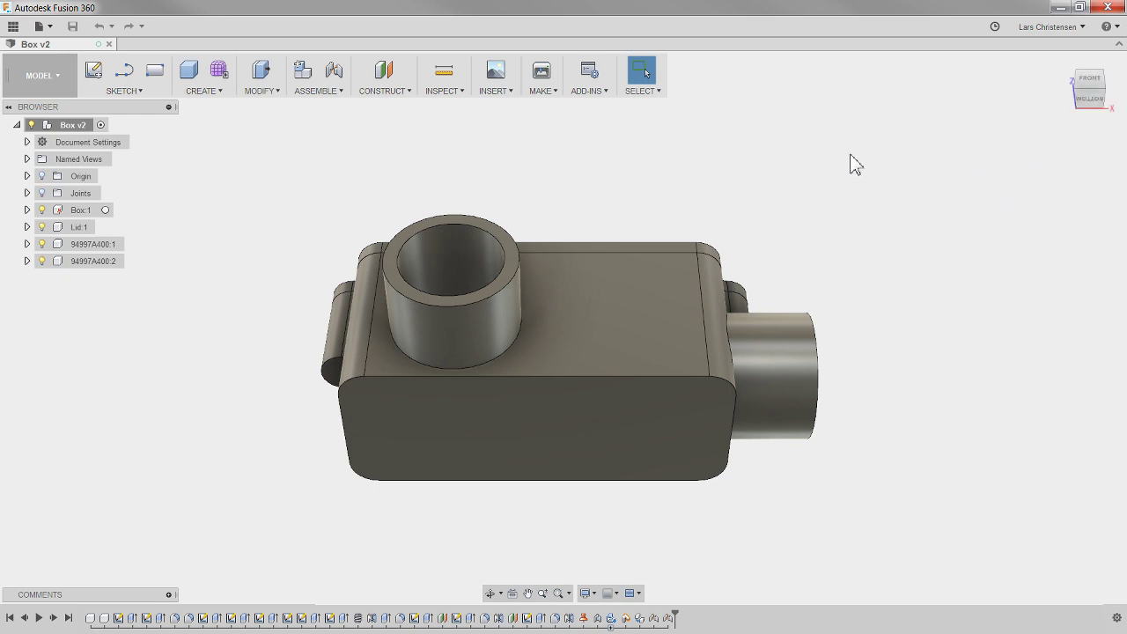
- Orbit the model toward its right end and view it in the Right, Front, Bottom, Back and Top orientations
scroll(530, 317, "down", 4)
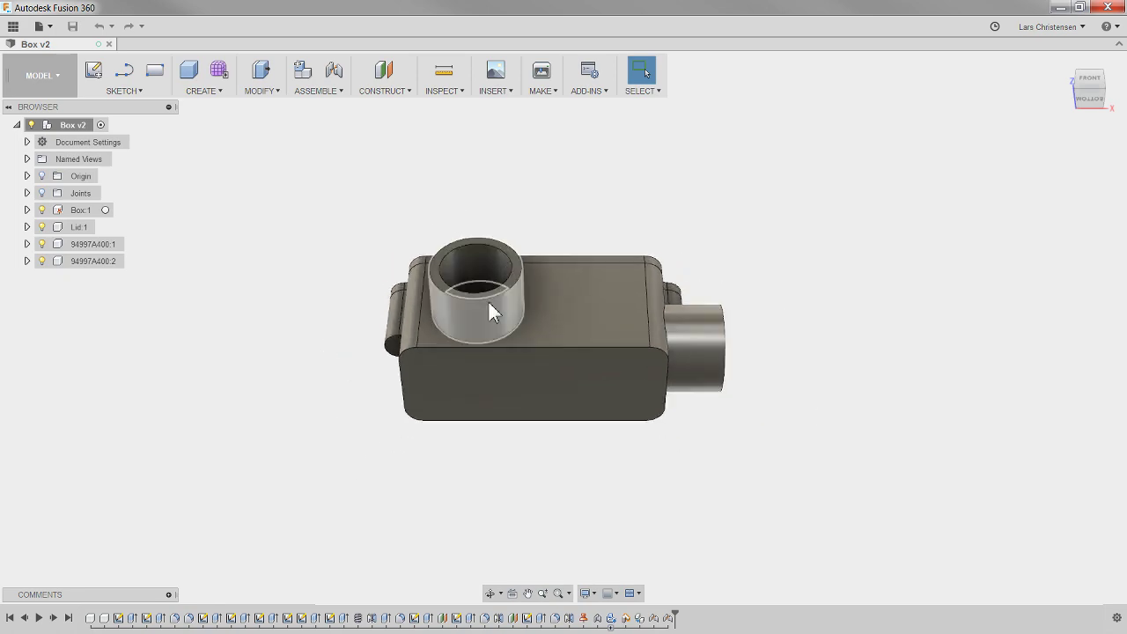
middle_click_drag(740, 132, 716, 263, "shift")
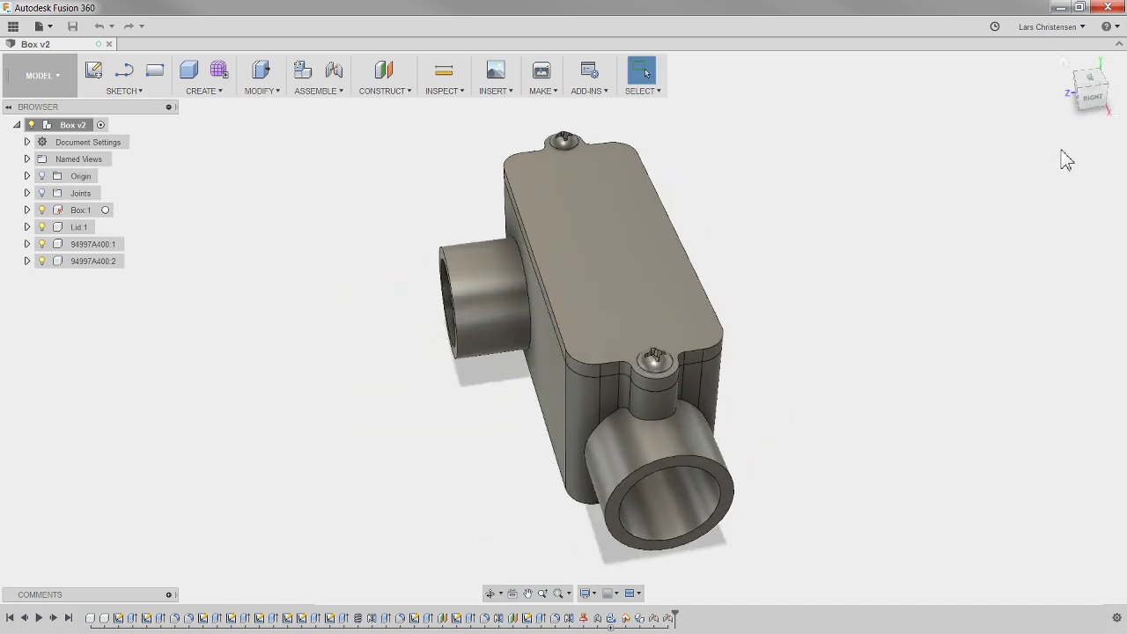
left_click(1092, 99)
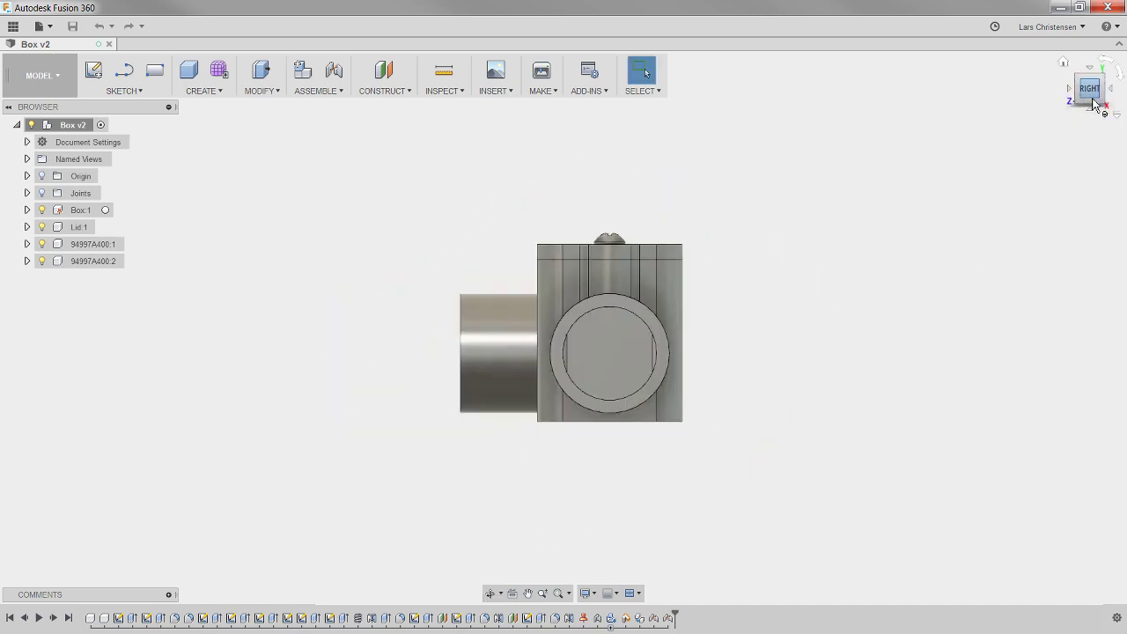
left_click(1069, 93)
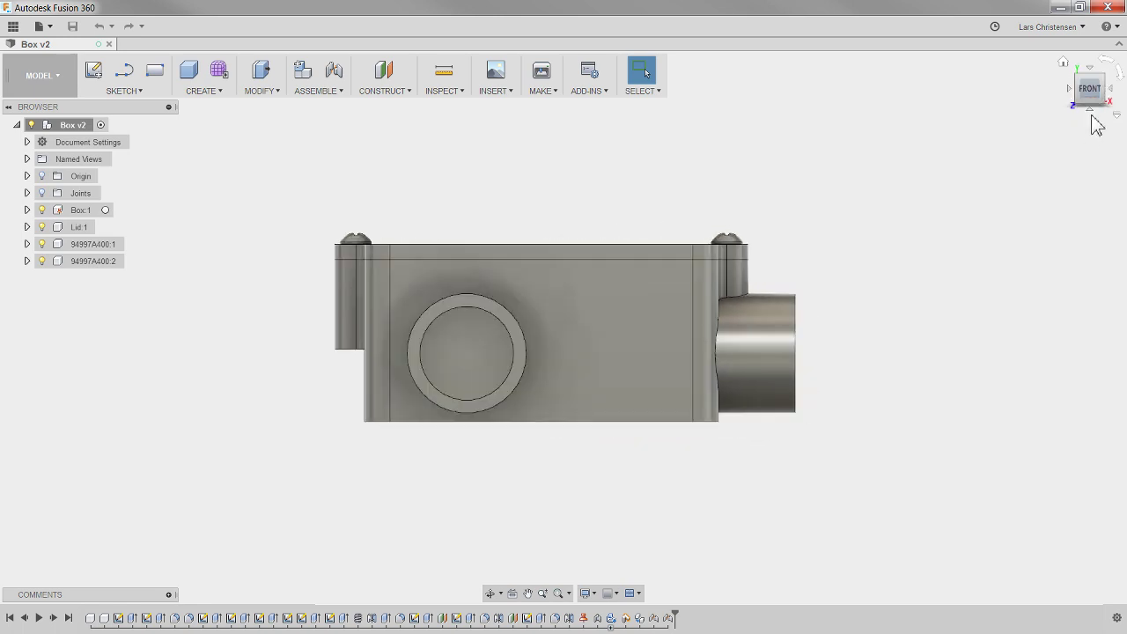
left_click(1091, 110)
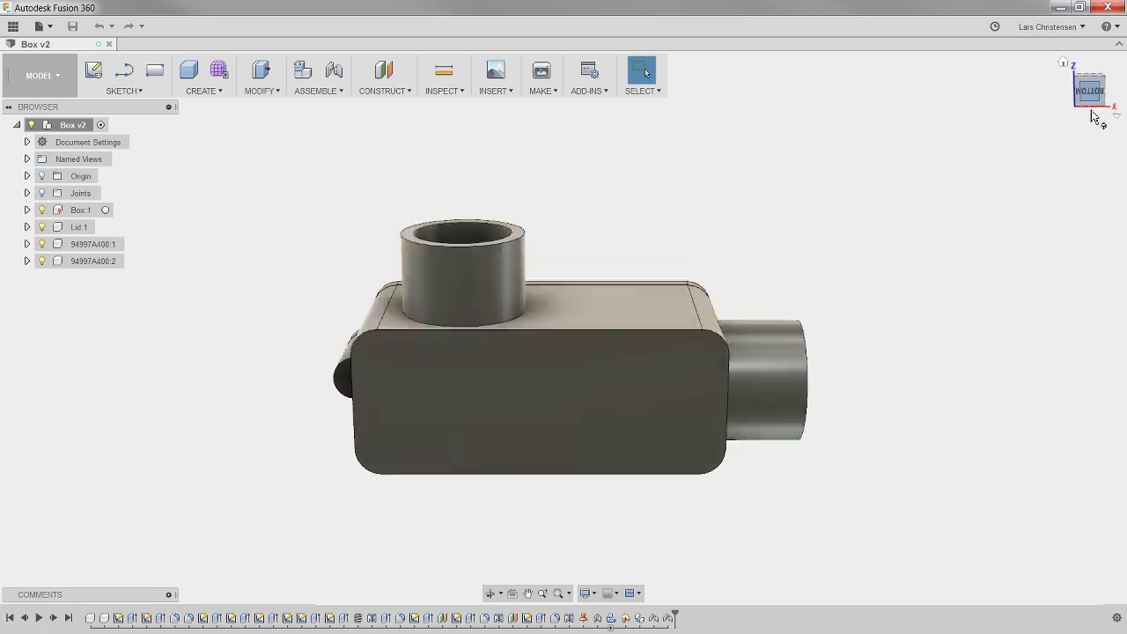
left_click(1090, 111)
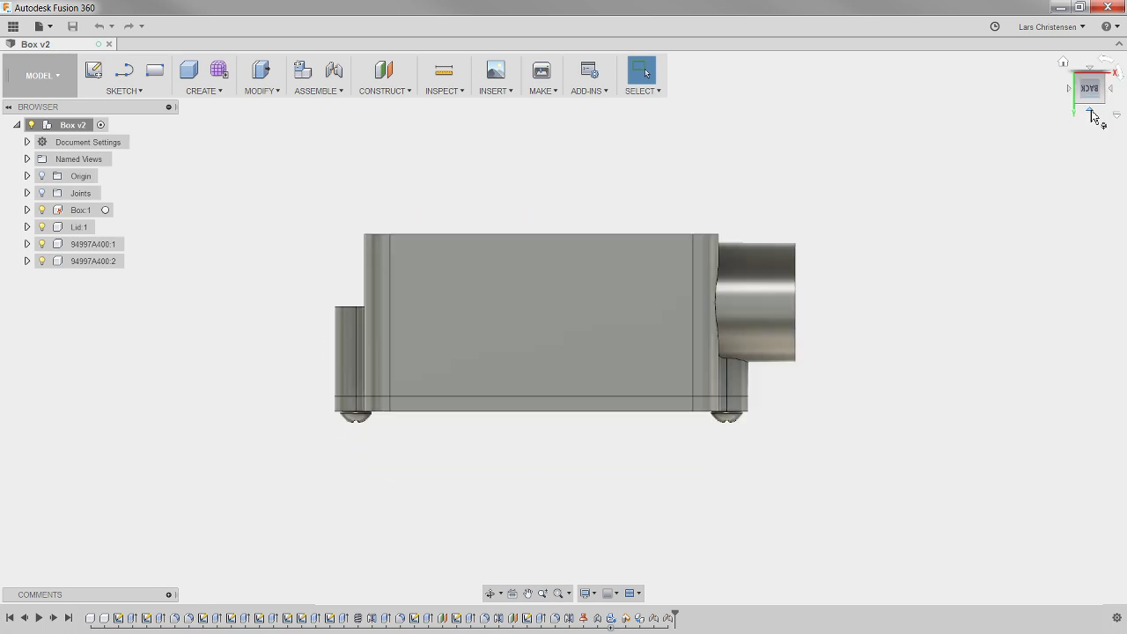
left_click(1090, 110)
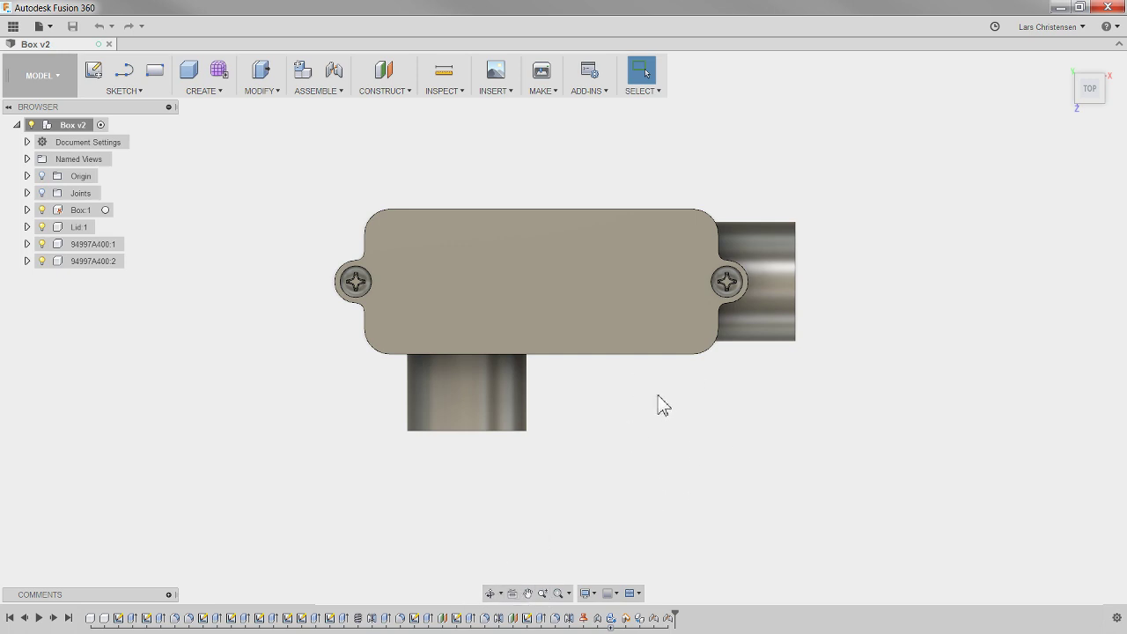
- Orbit the model from the Top view to an angled front-right view and adjust that angle with Constrained Orbit
middle_click_drag(636, 431, 581, 353, "shift")
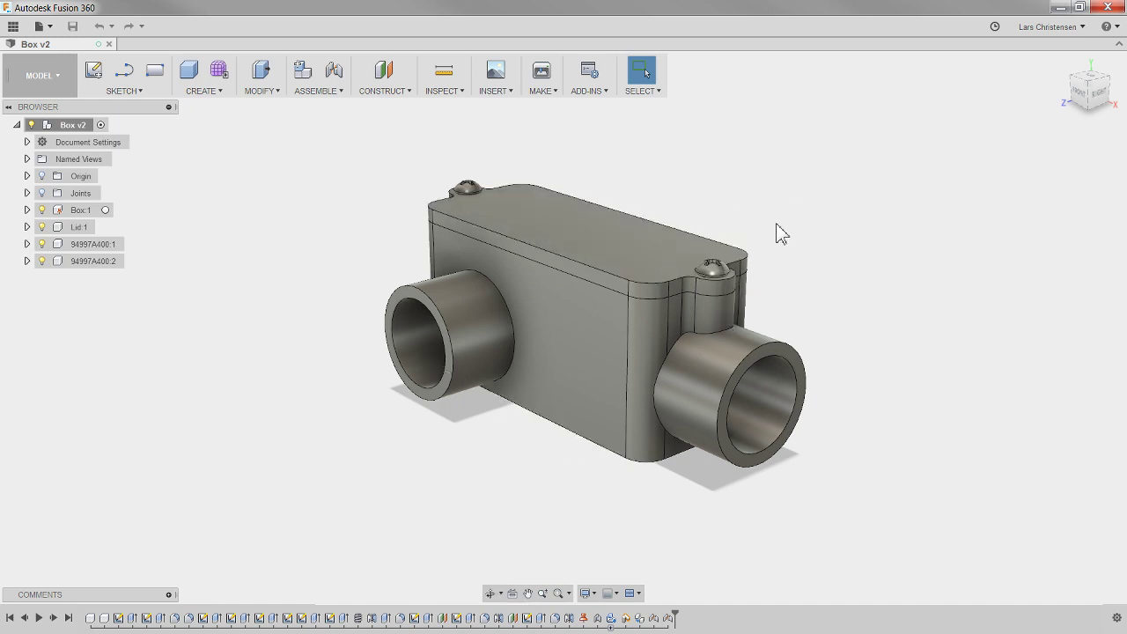
middle_click_drag(729, 202, 755, 241, "shift")
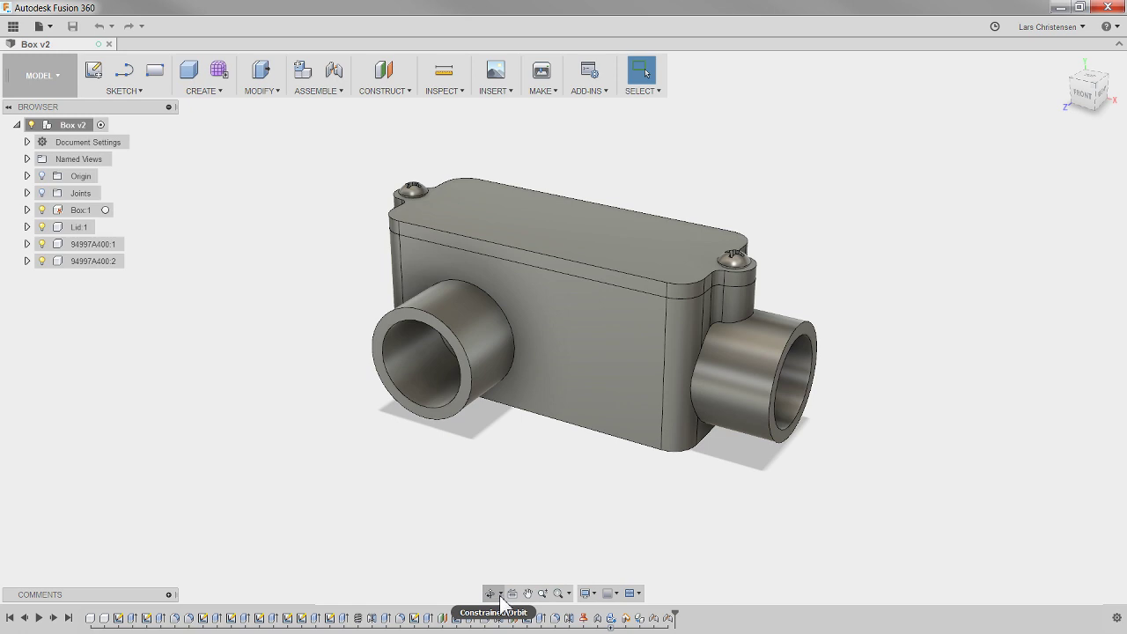
left_click(500, 594)
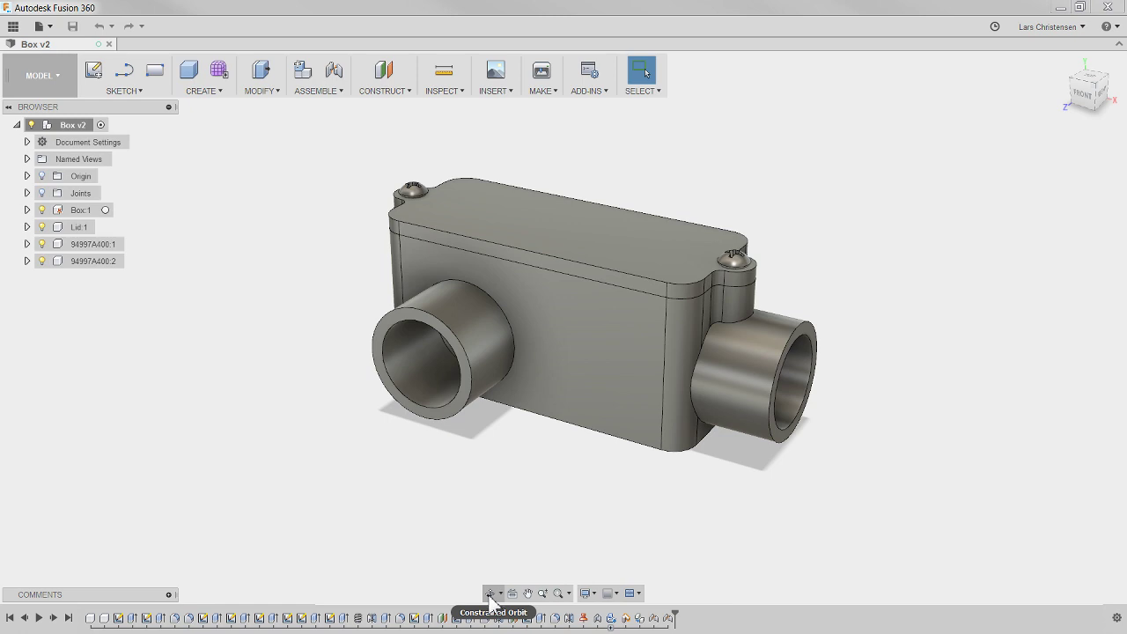
left_click(490, 597)
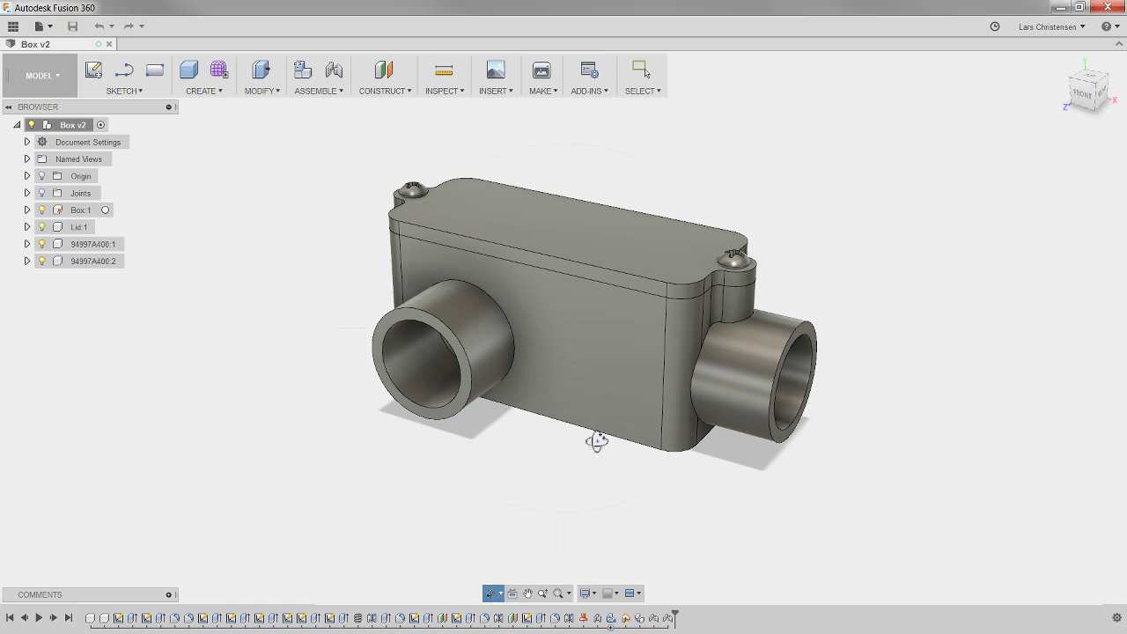
left_click_drag(630, 368, 553, 453)
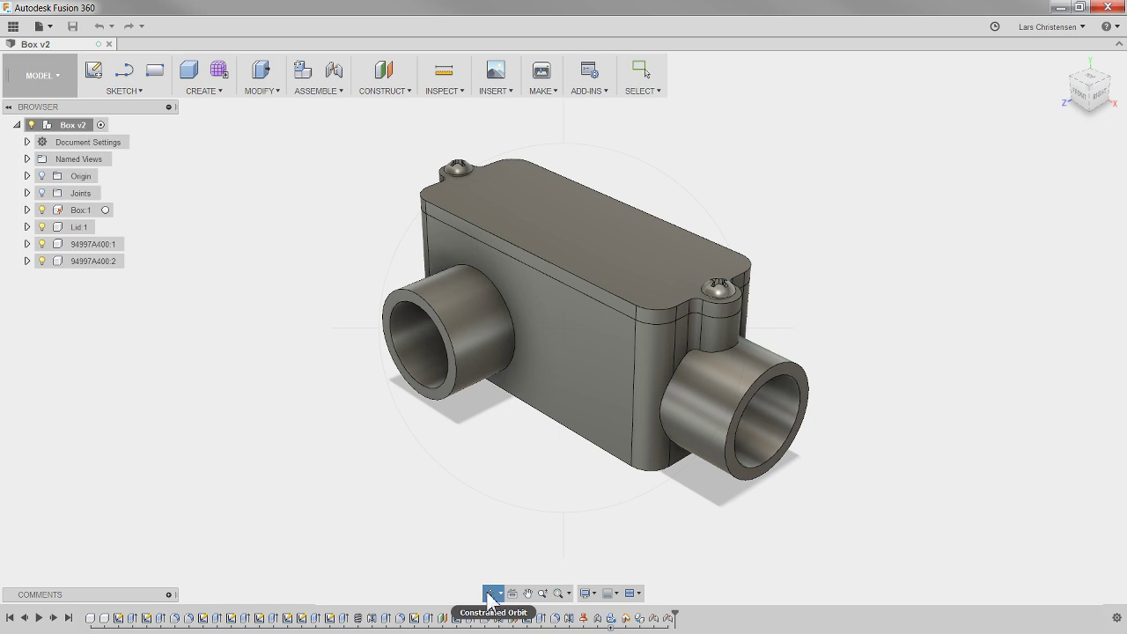
- Tilt the model toward its front with Free Orbit, and bring it back to a front-right angle with Constrained Orbit
left_click(499, 594)
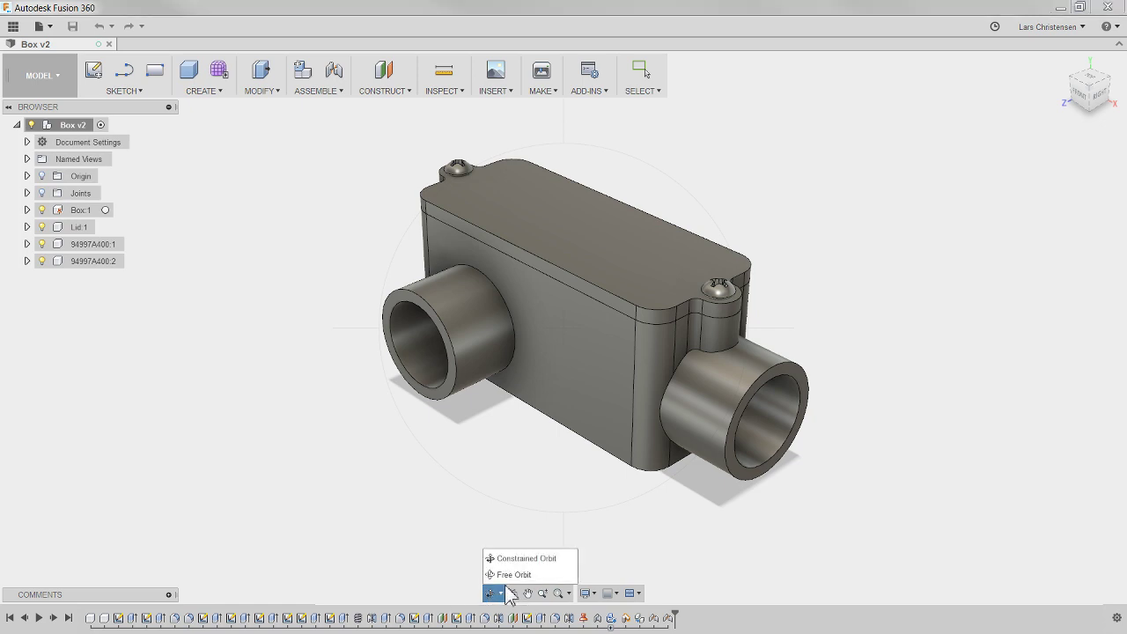
left_click(519, 575)
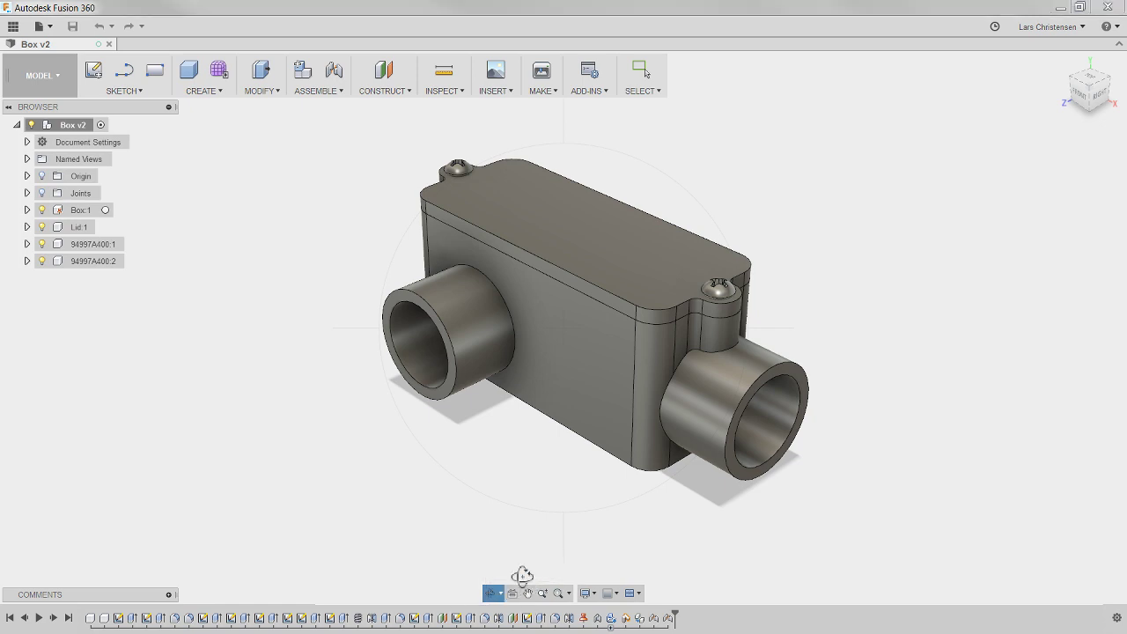
left_click_drag(550, 345, 545, 391)
left_click(500, 593)
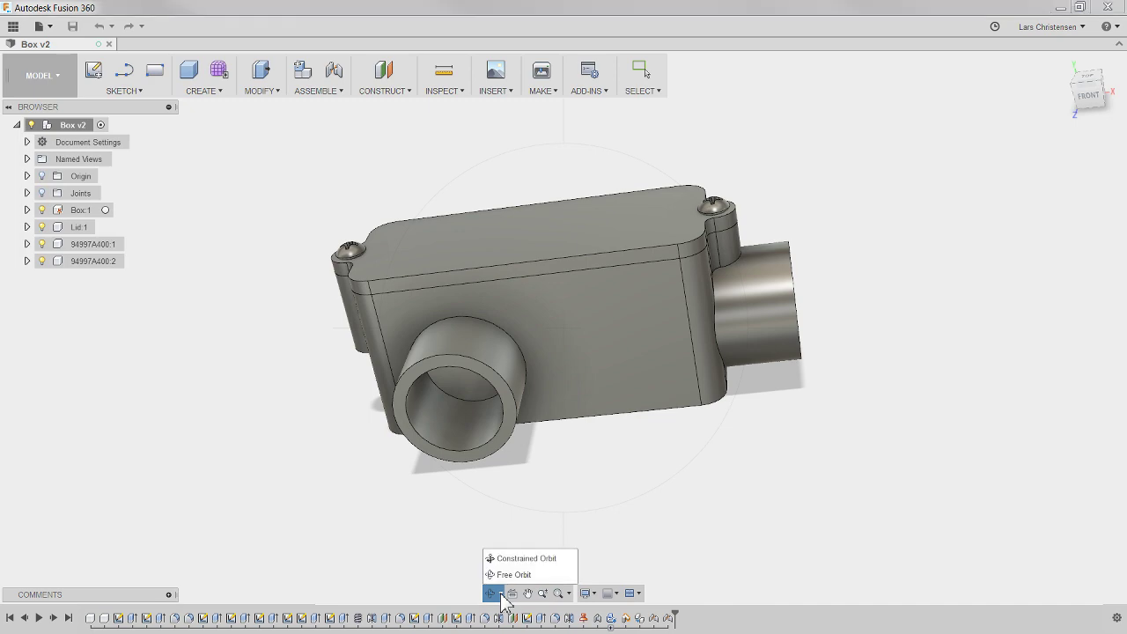
left_click(508, 559)
left_click_drag(599, 312, 771, 224)
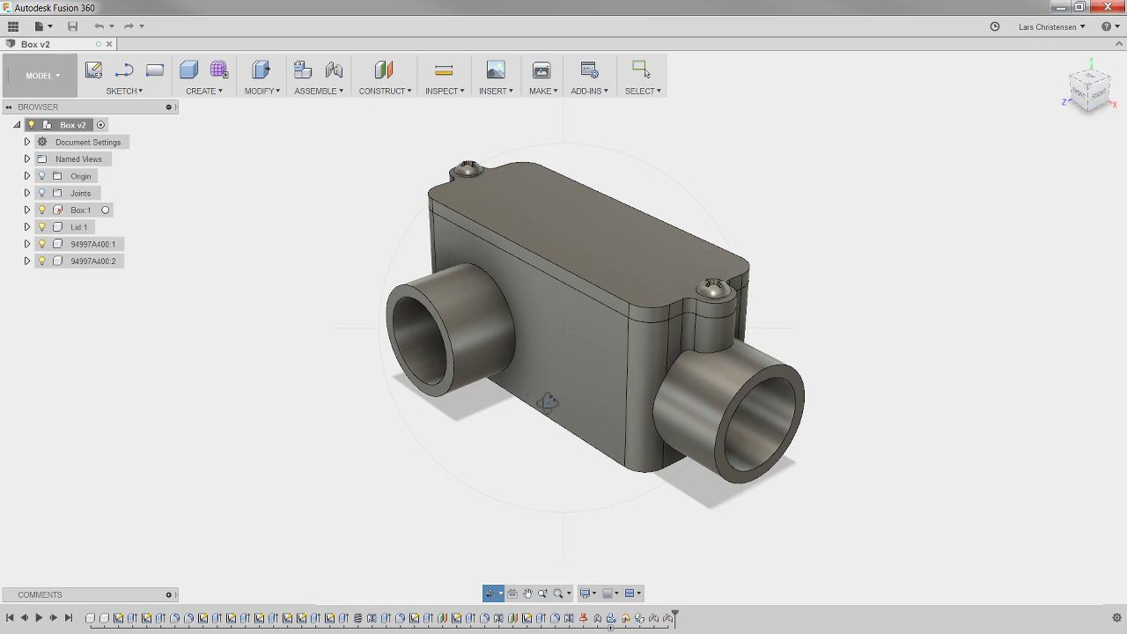
left_click_drag(625, 322, 547, 349)
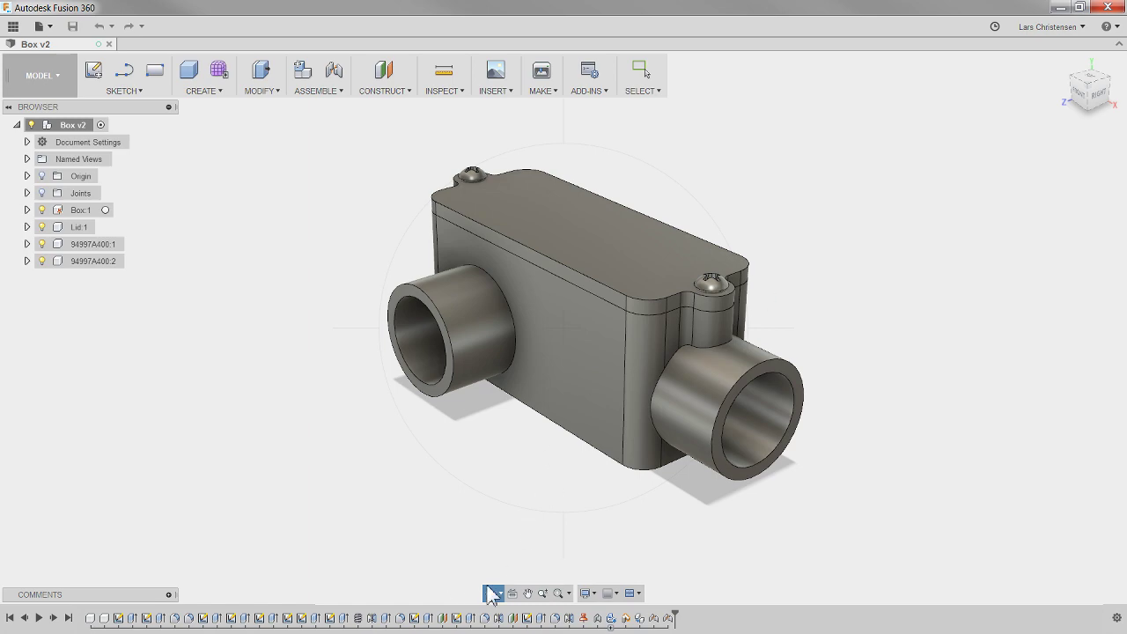
- Tilt the model again with Free Orbit, turn it nearly front-on with Constrained Orbit, and leave the orbit command
left_click(499, 593)
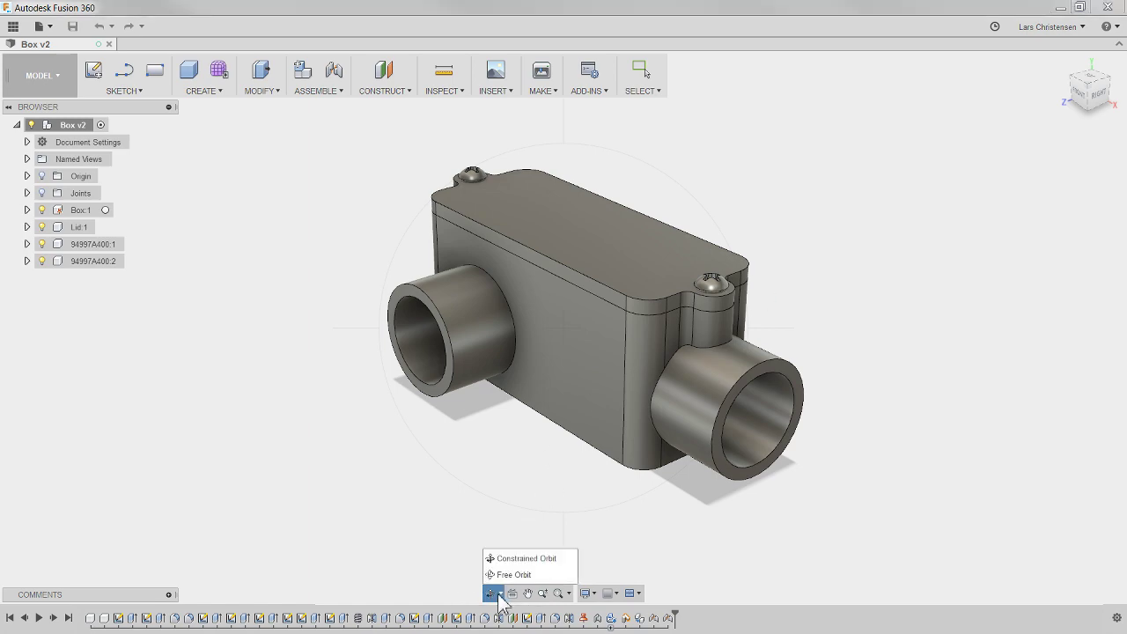
left_click(508, 570)
left_click_drag(545, 404, 622, 439)
left_click(501, 595)
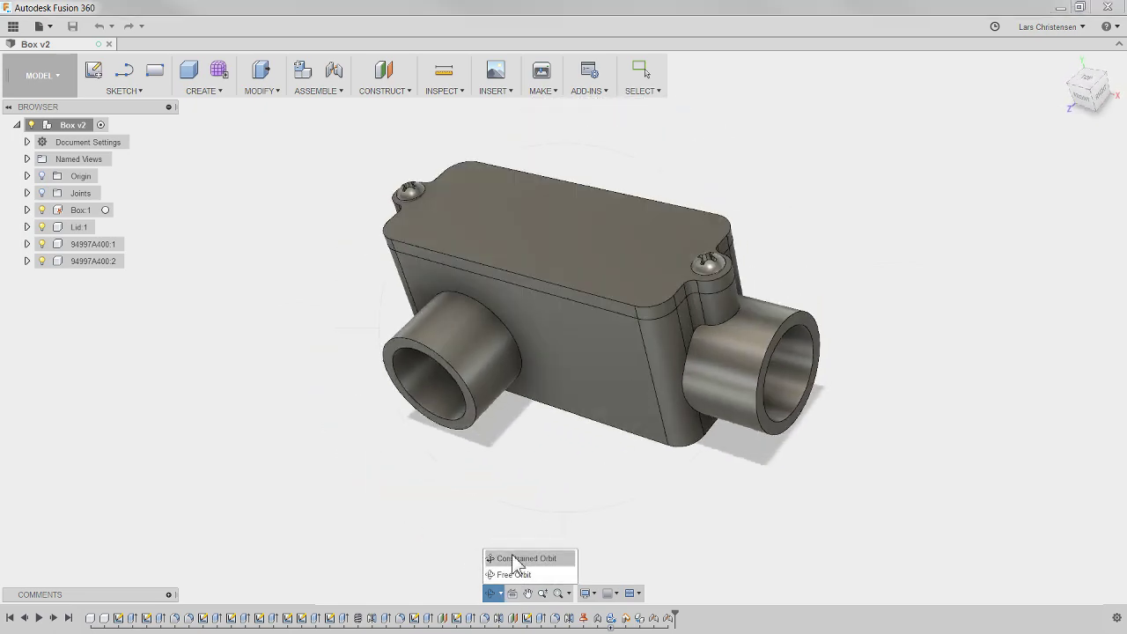
left_click(514, 558)
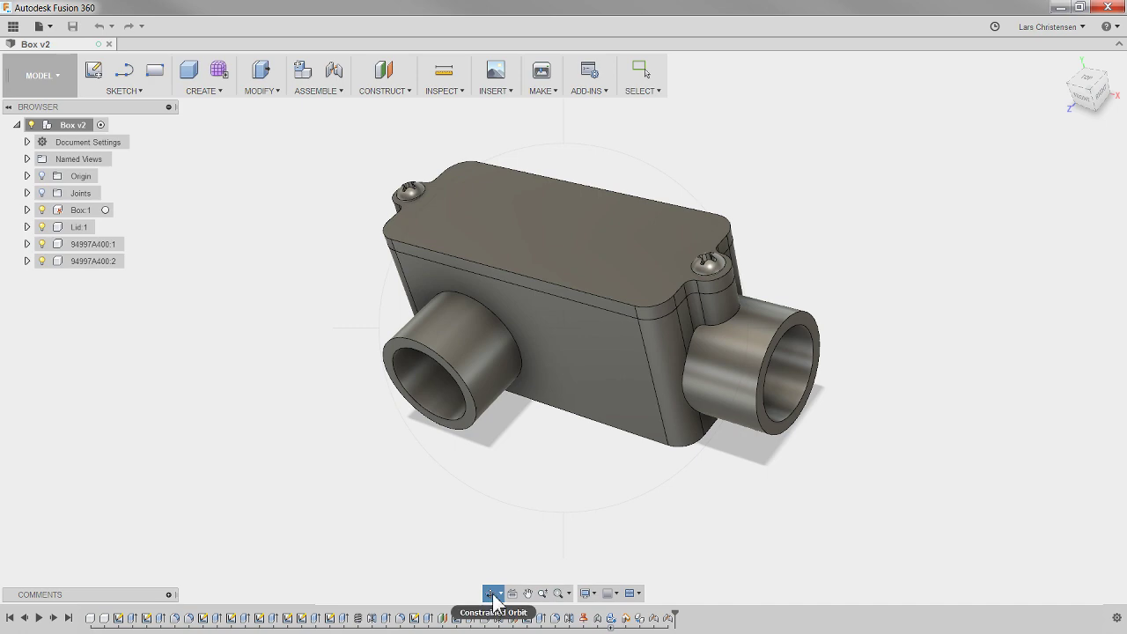
left_click_drag(557, 369, 528, 466)
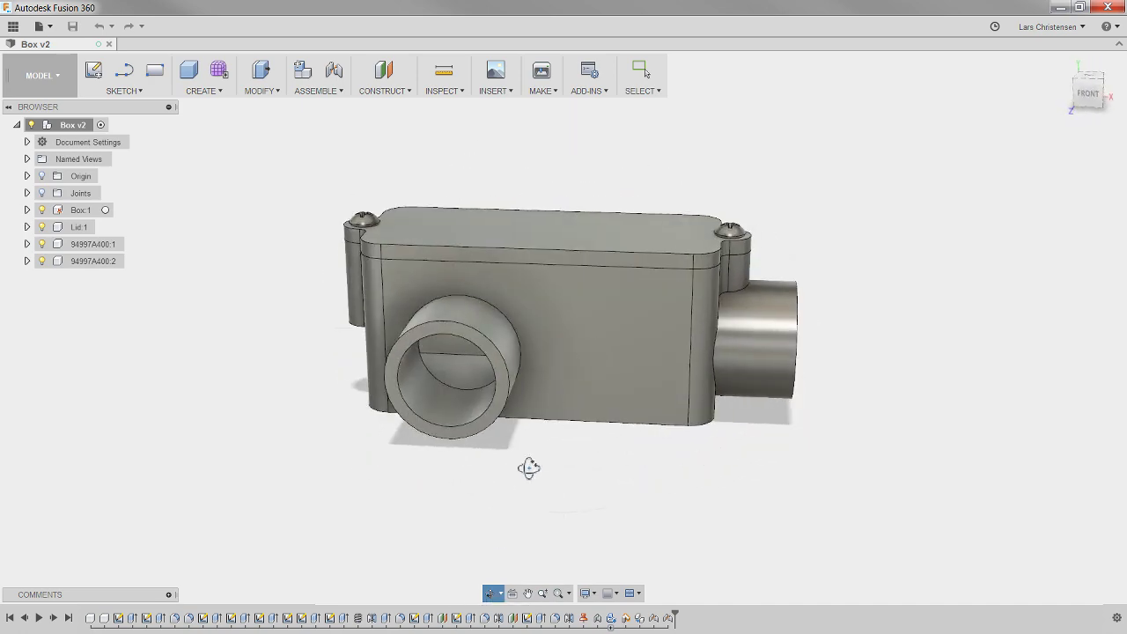
left_click_drag(596, 397, 606, 390)
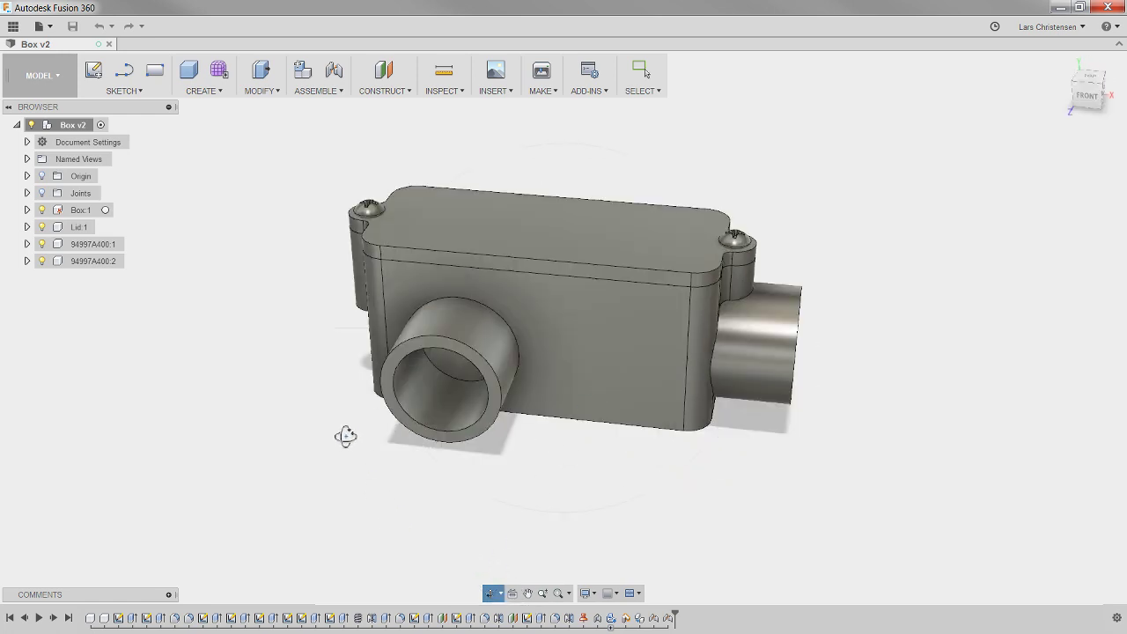
key("Escape")
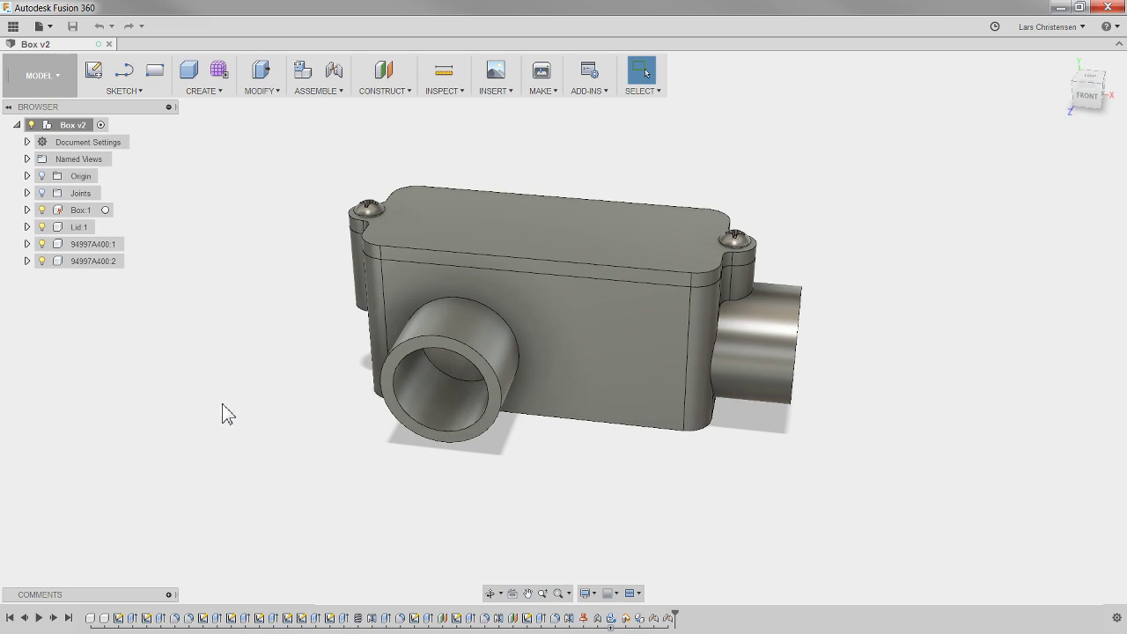
- Orbit the model toward its left end and back with and without the orbit command, and view it in the Front orientation
middle_click_drag(204, 417, 322, 385, "shift")
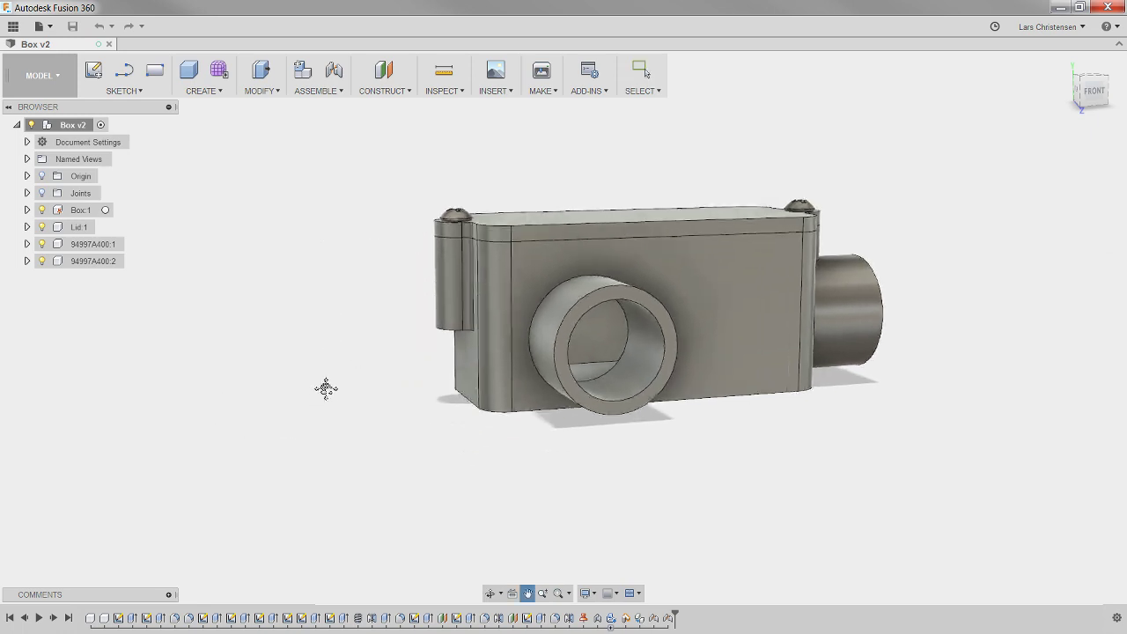
middle_click_drag(272, 433, 288, 456, "shift")
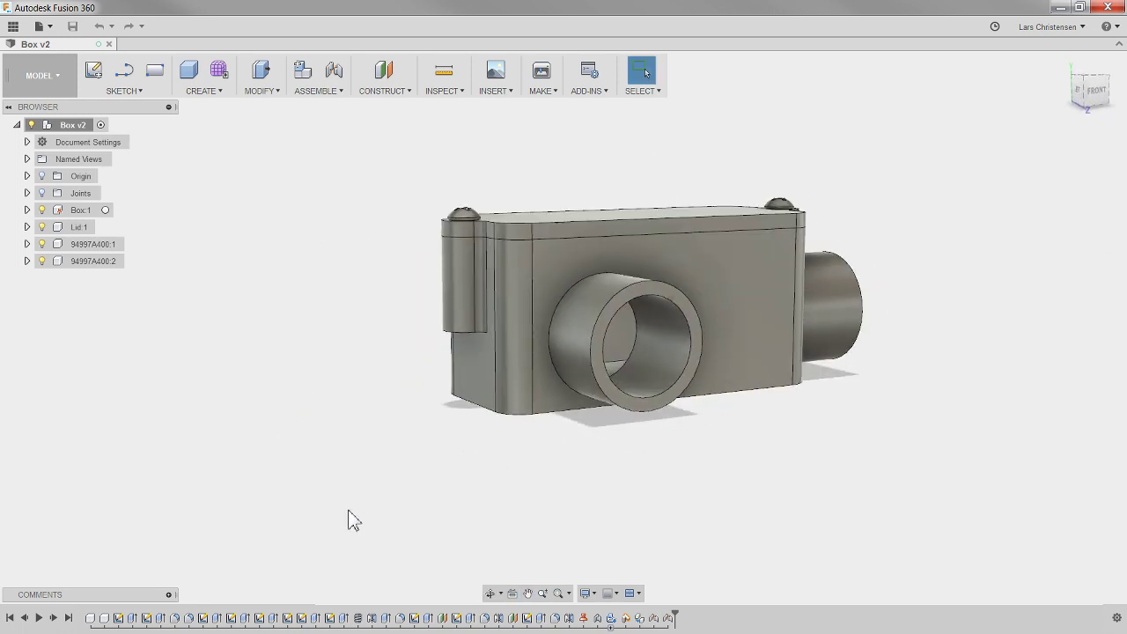
left_click(490, 595)
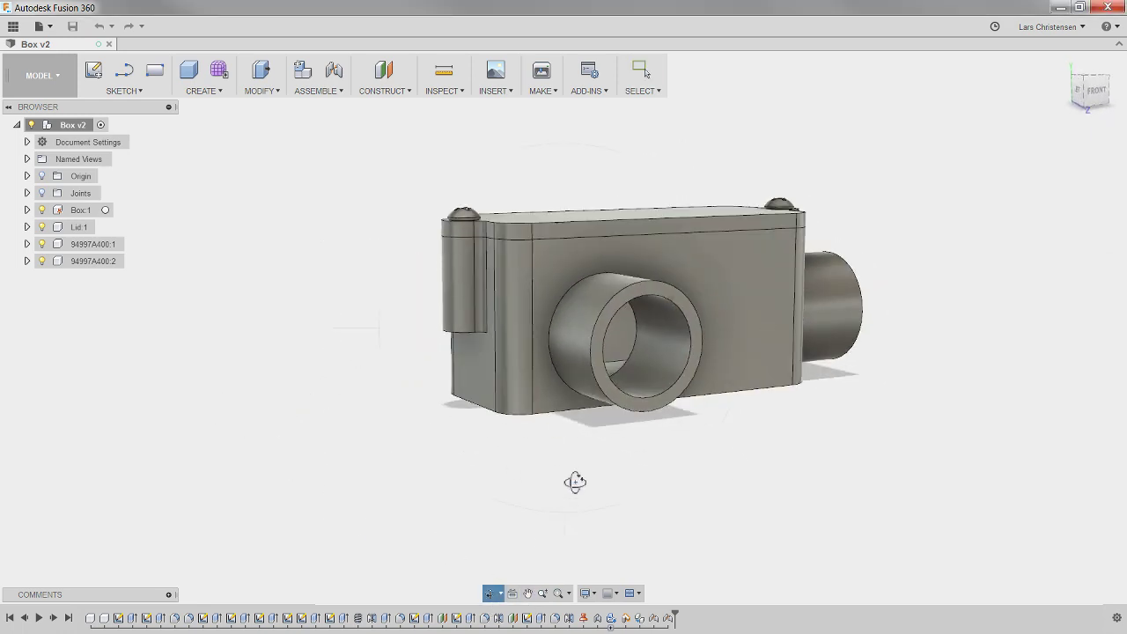
mouse_move(573, 478)
left_mouse_down()
mouse_move(505, 477)
mouse_move(561, 469)
left_mouse_up()
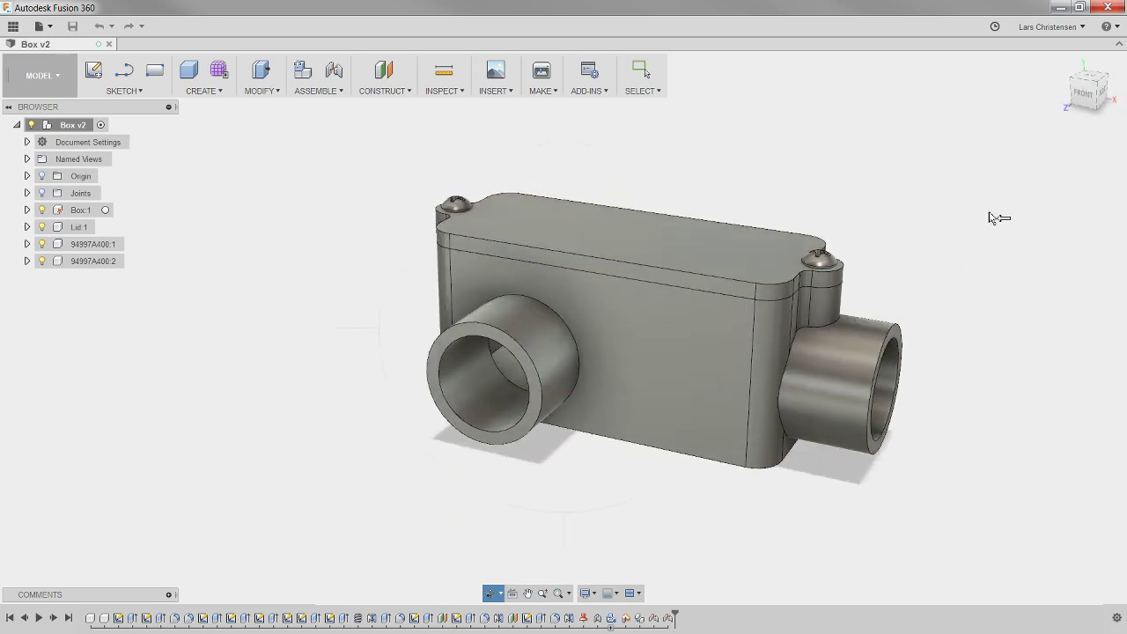
left_click(1090, 101)
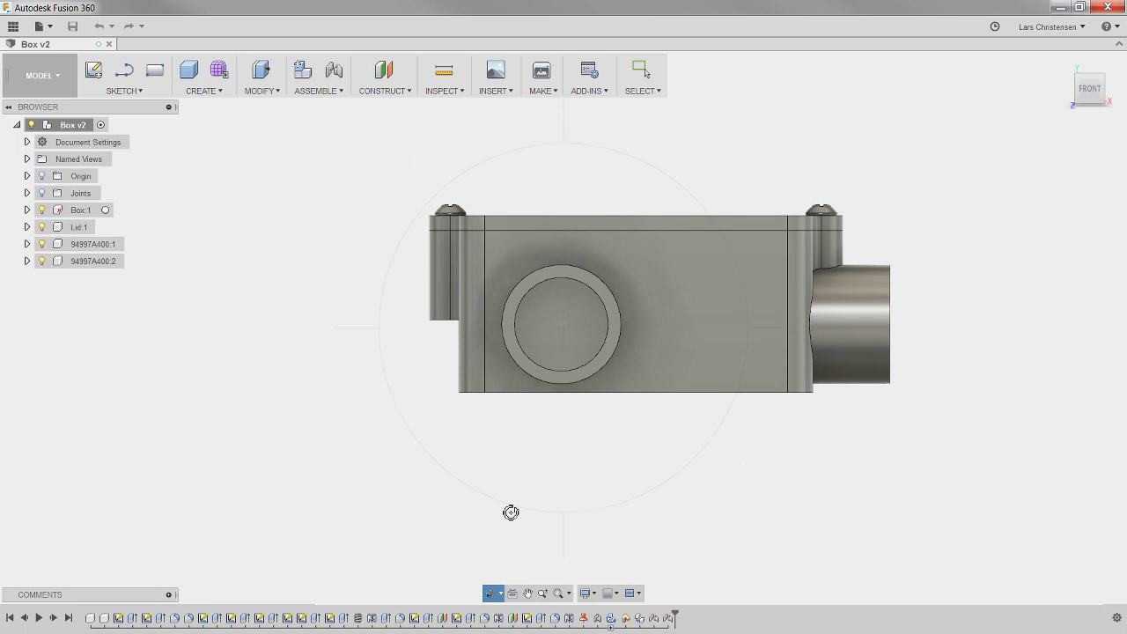
- Try the Infinity Pool environment and switch the display environment to Tranquility Blue
left_click(592, 601)
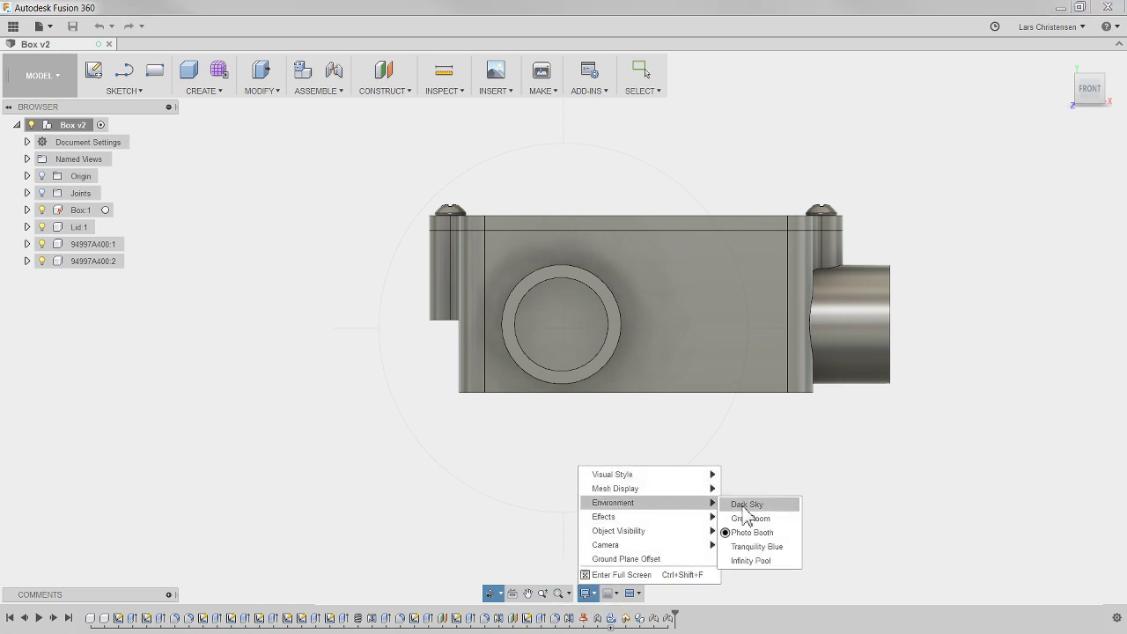
left_click(753, 559)
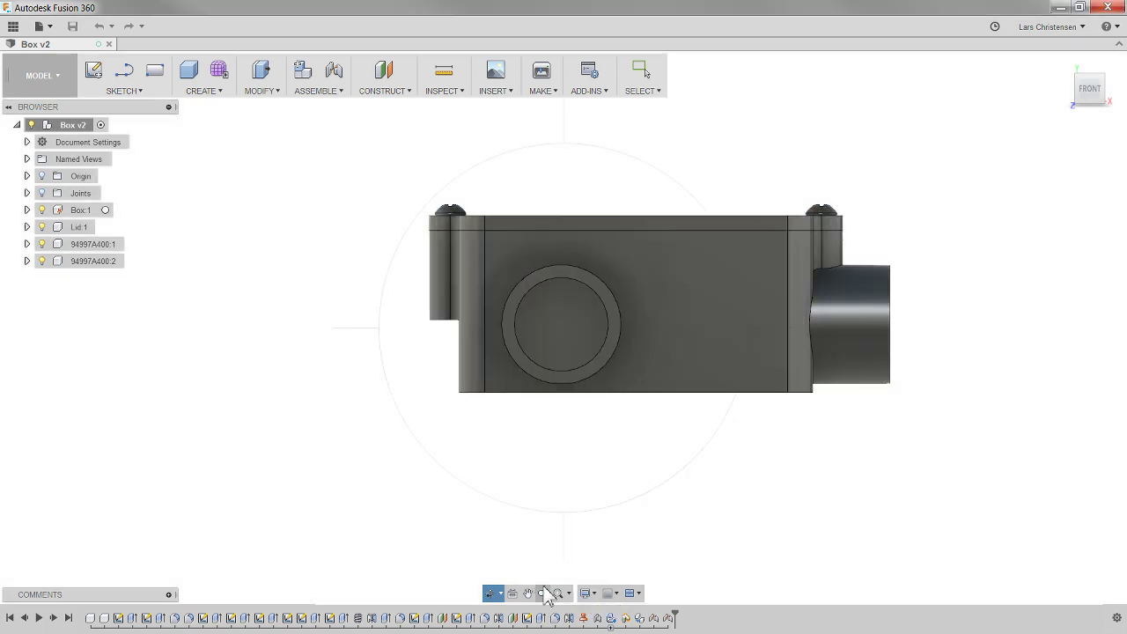
left_click(586, 592)
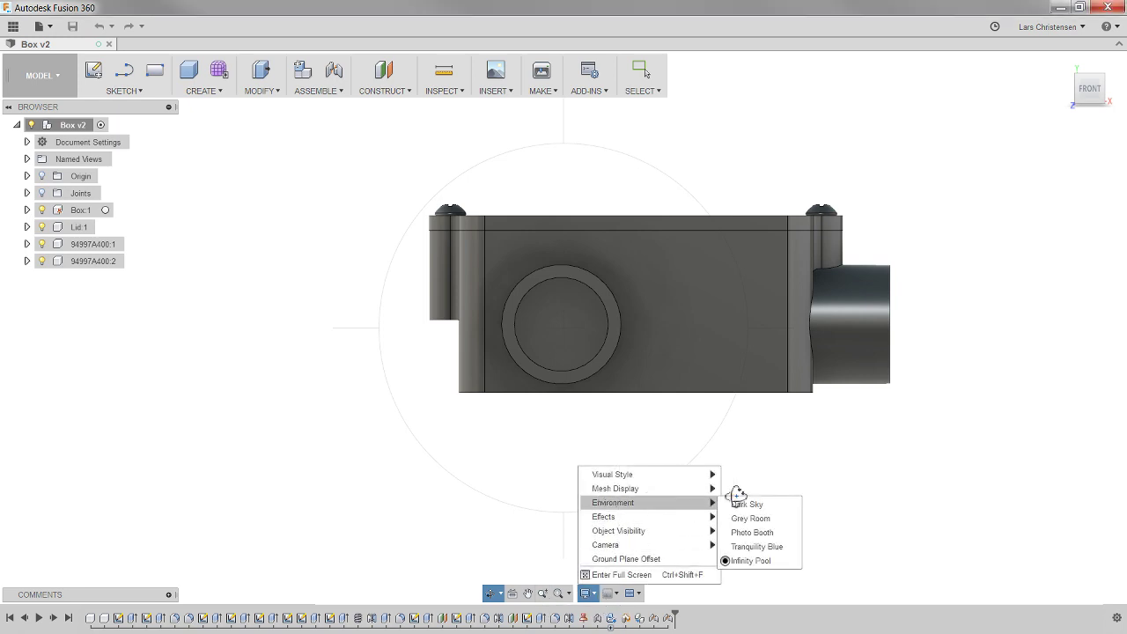
left_click(759, 543)
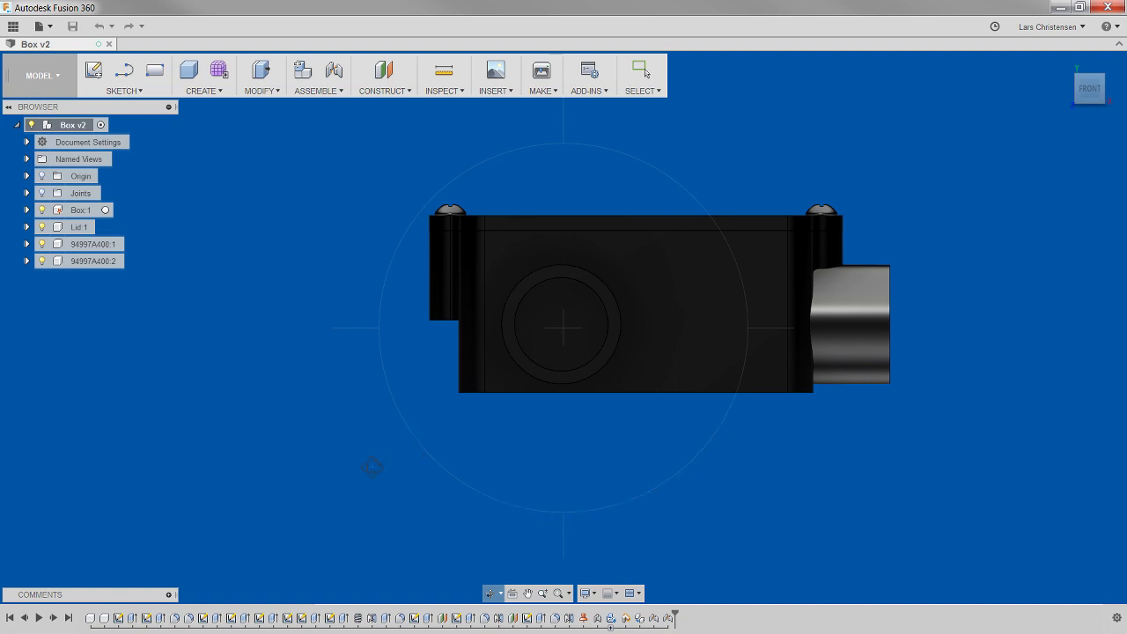
- Orbit the model to a front-right angle and roll it clockwise along the orbit circle, returning to the Front view each time
left_click(495, 598)
left_click_drag(567, 317, 526, 330)
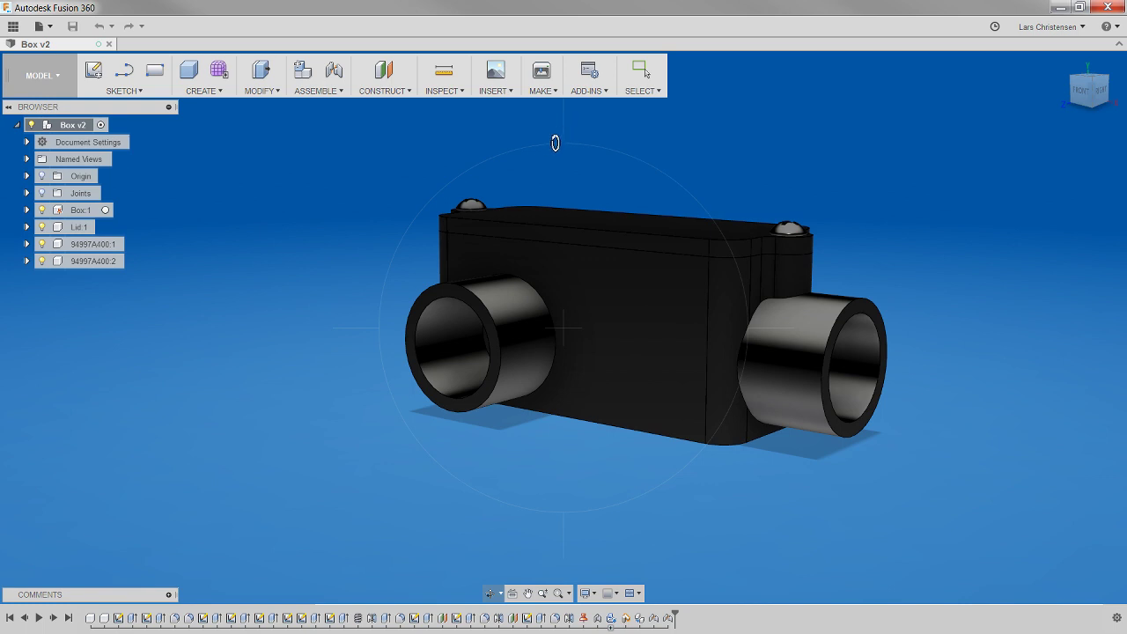
left_click(1082, 91)
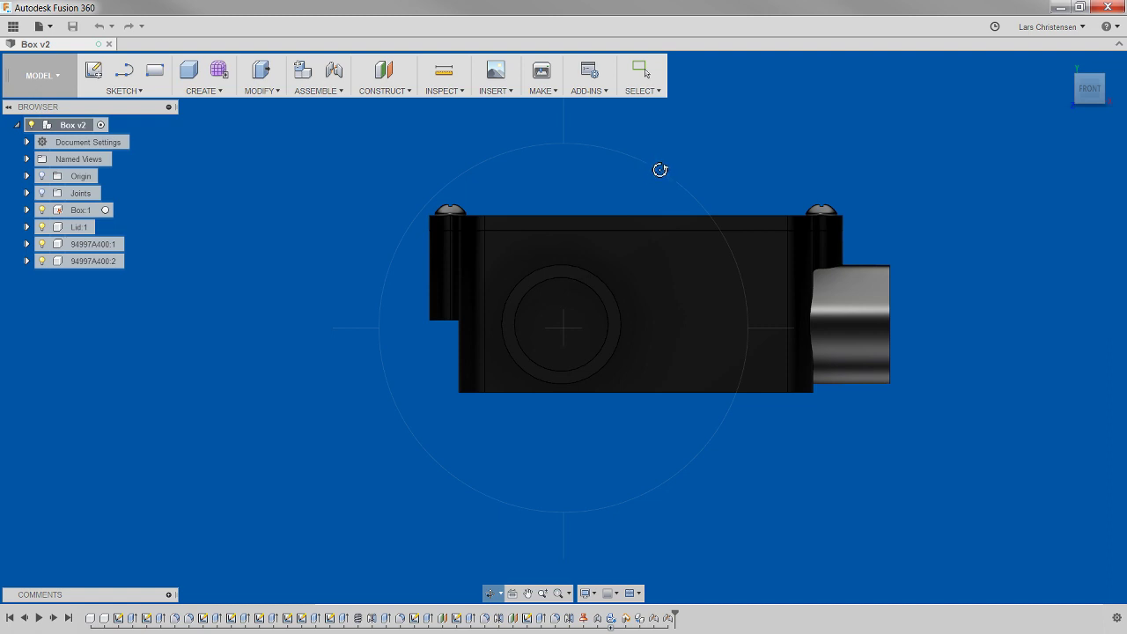
left_click_drag(660, 170, 589, 301)
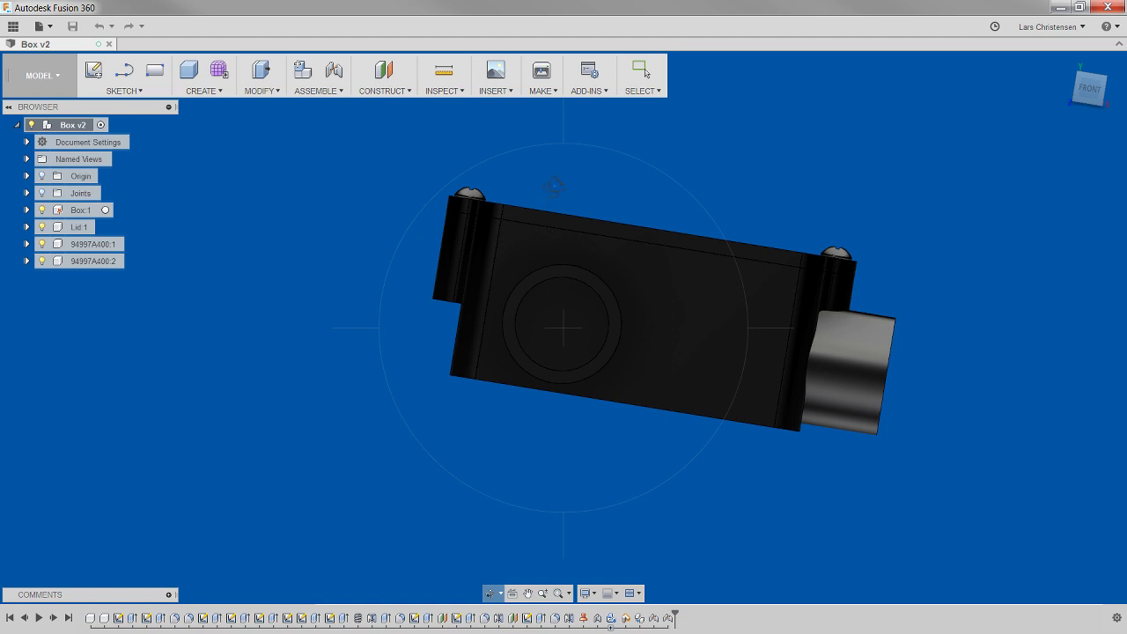
left_click(1089, 89)
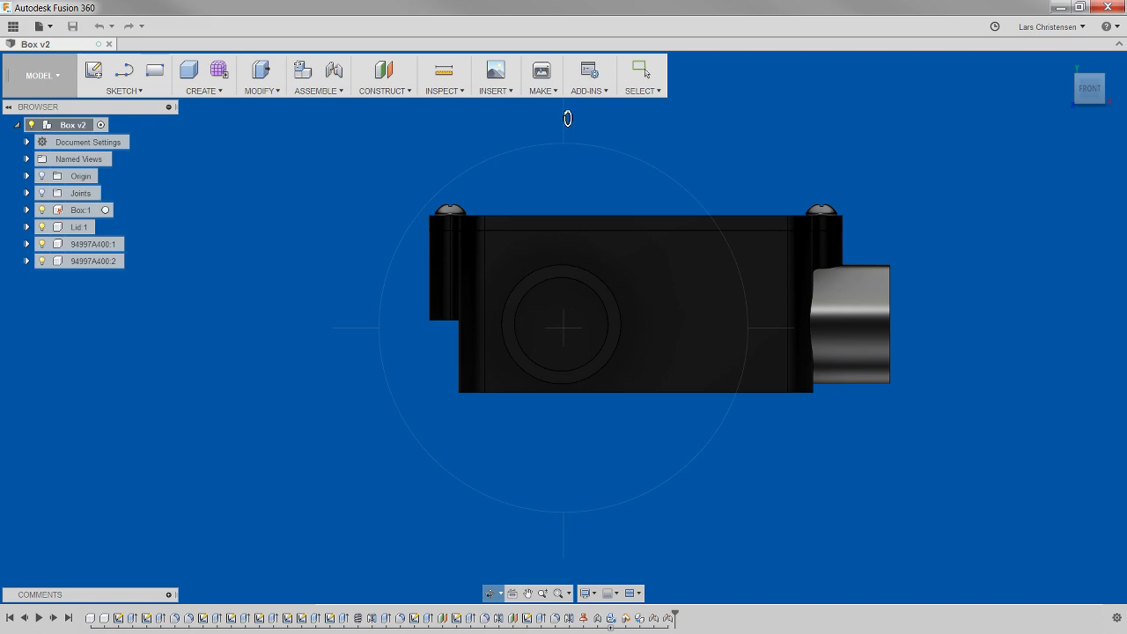
- Rotate the model from outside the orbit circle until its underside and back have been viewed, and leave the orbit command
left_click_drag(568, 118, 546, 333)
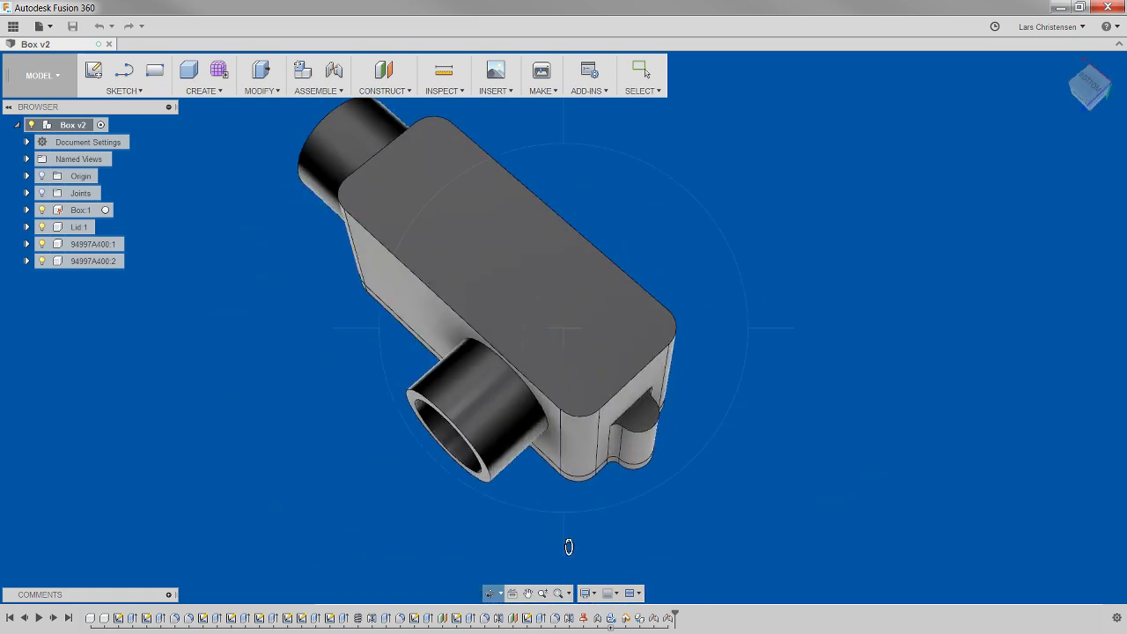
left_click_drag(568, 546, 579, 327)
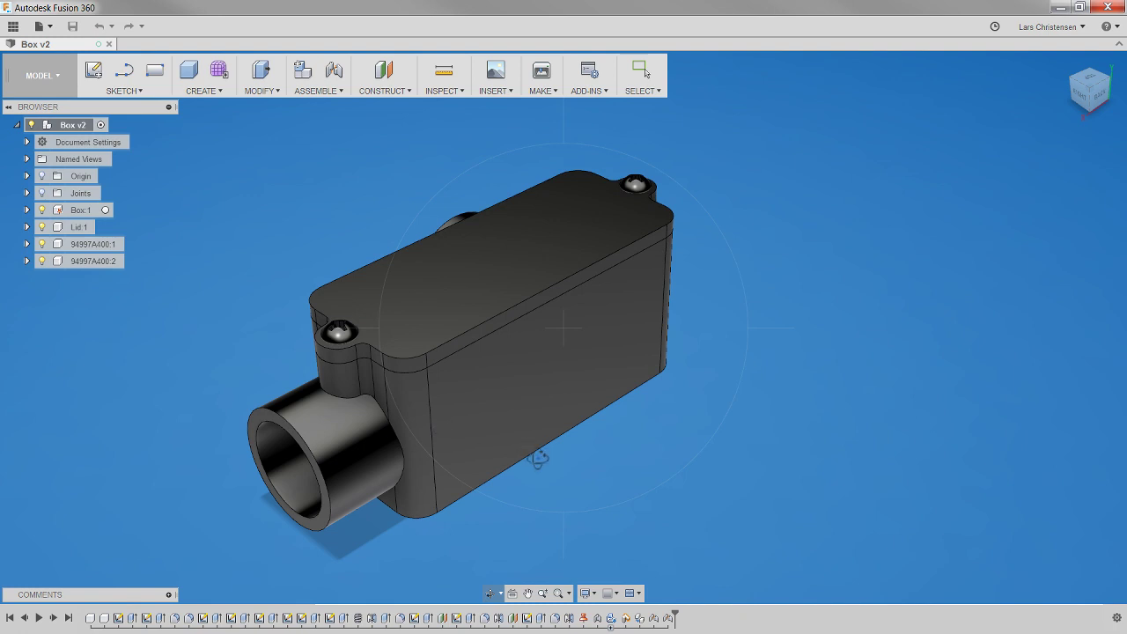
left_click(491, 595)
key("Escape")
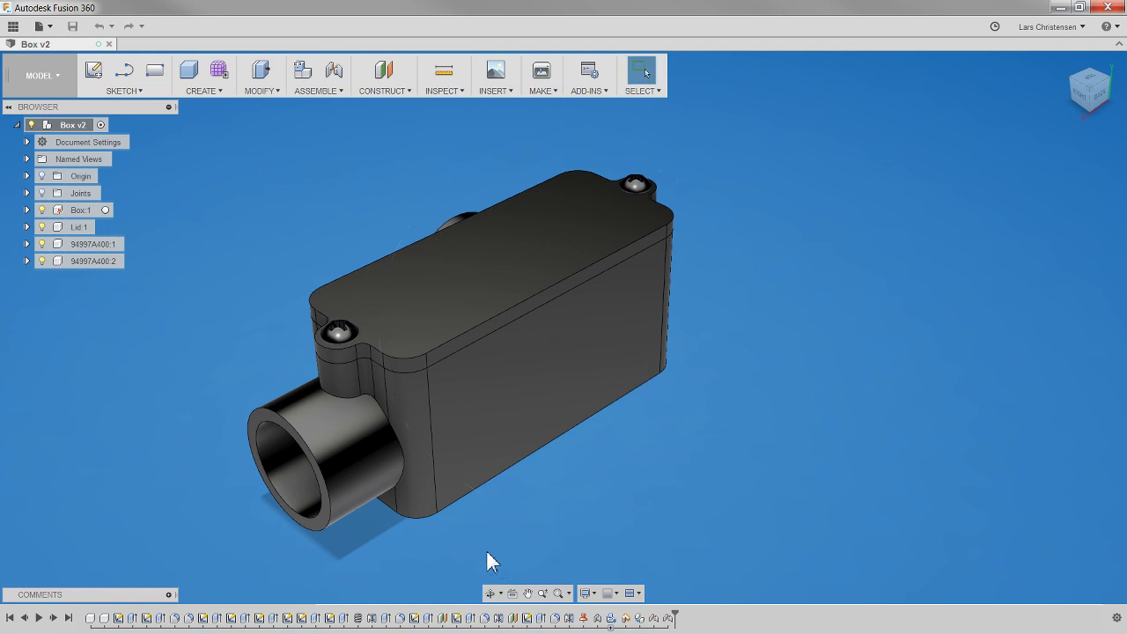
- Set the display environment to Photo Booth
left_click(587, 593)
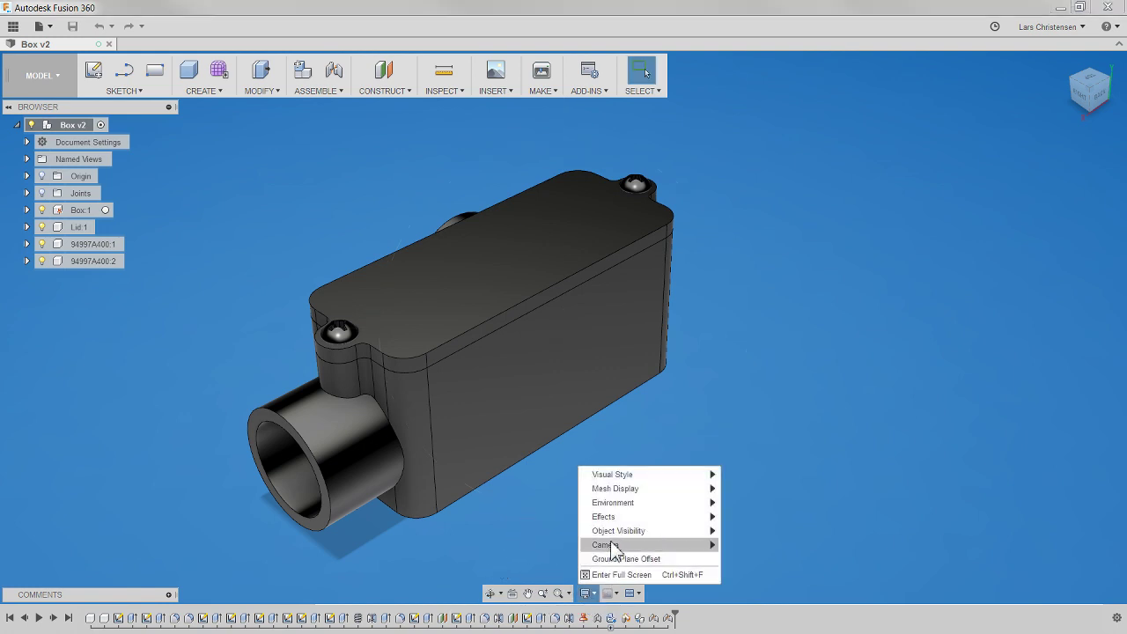
mouse_move(624, 509)
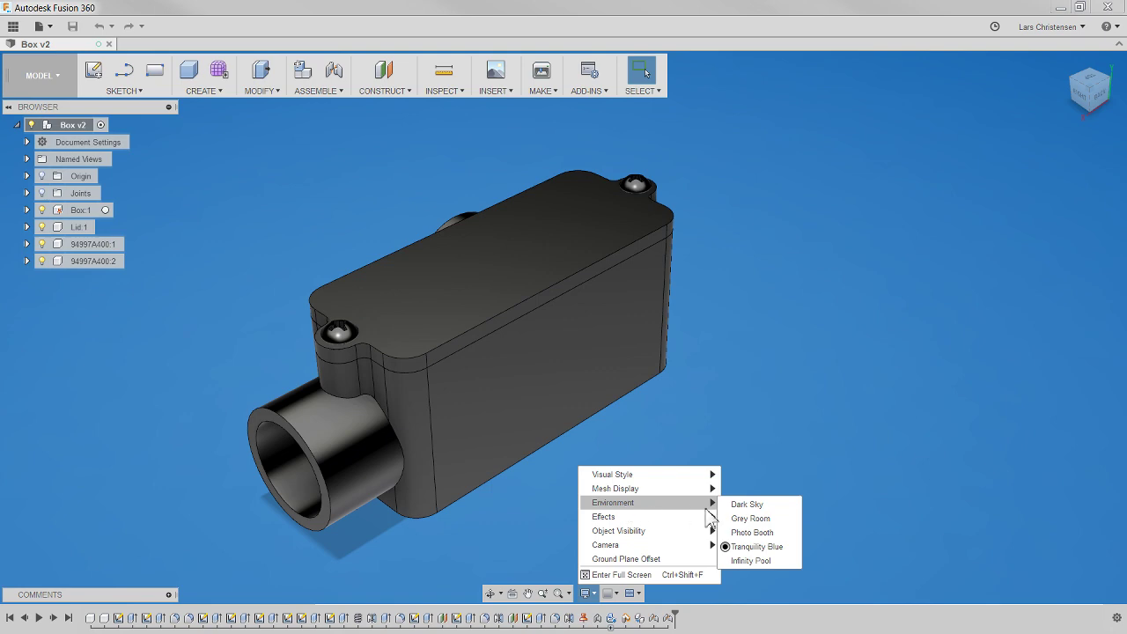
left_click(752, 532)
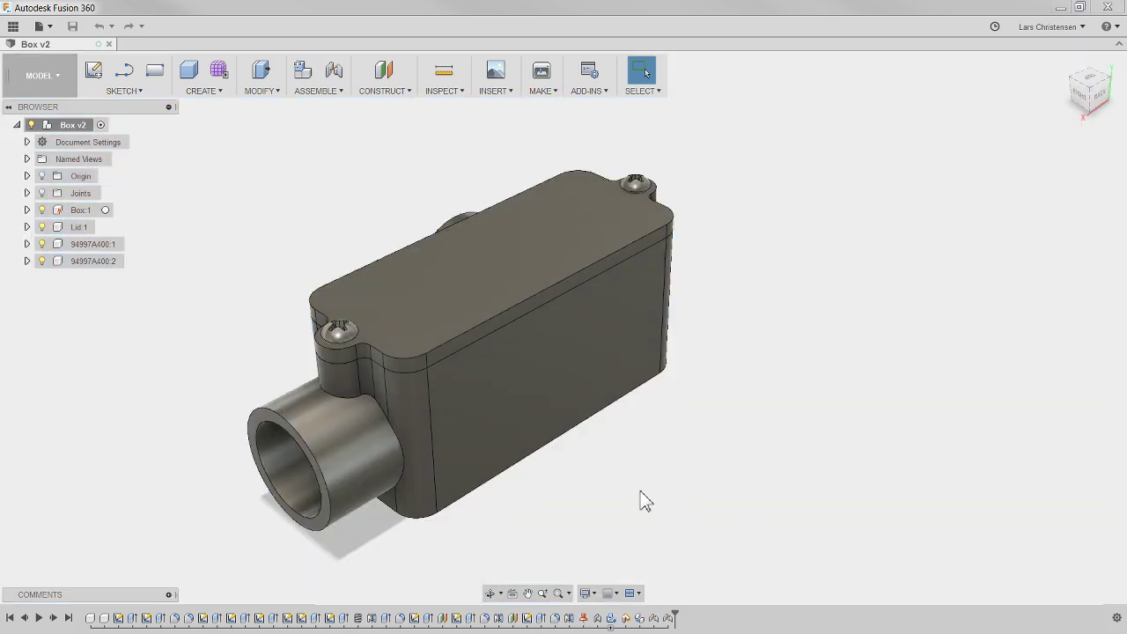
- Orbit the model toward its right end and return it to the Home view
middle_click_drag(616, 486, 647, 378, "shift")
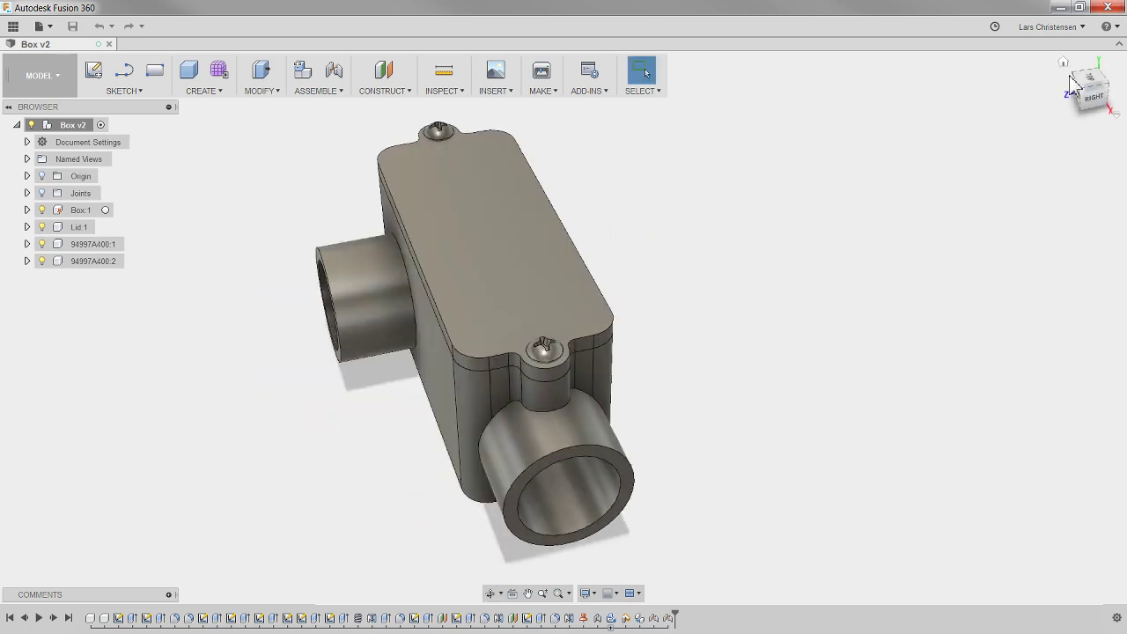
left_click(1063, 63)
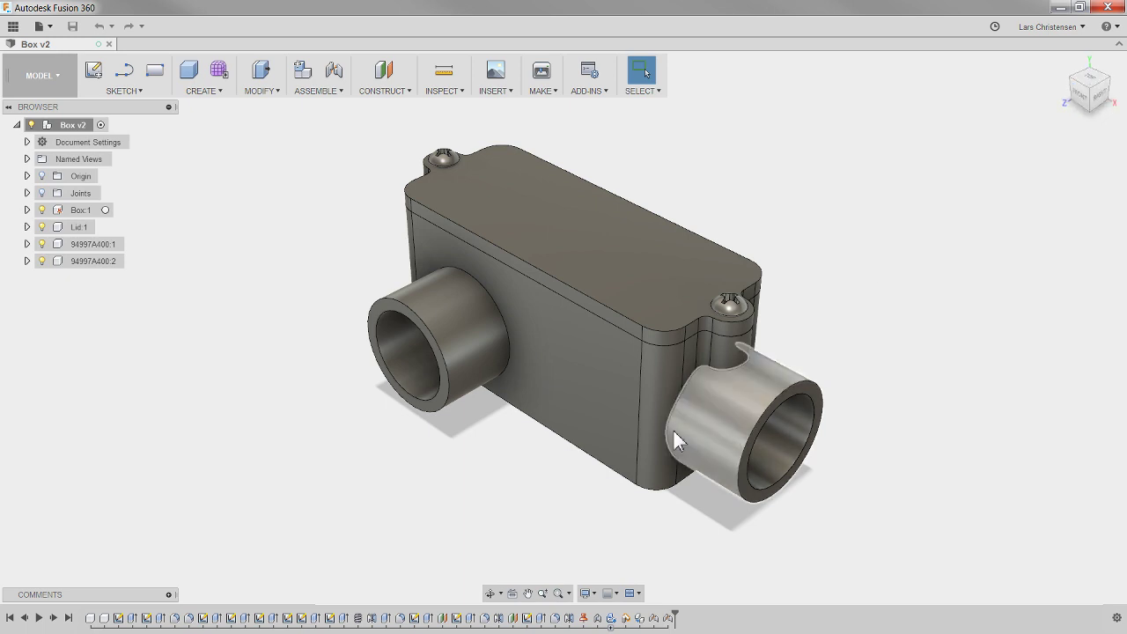
- View the box's front face straight on with Look At, and orbit the model to a front-right angle
left_click(512, 595)
left_click(582, 356)
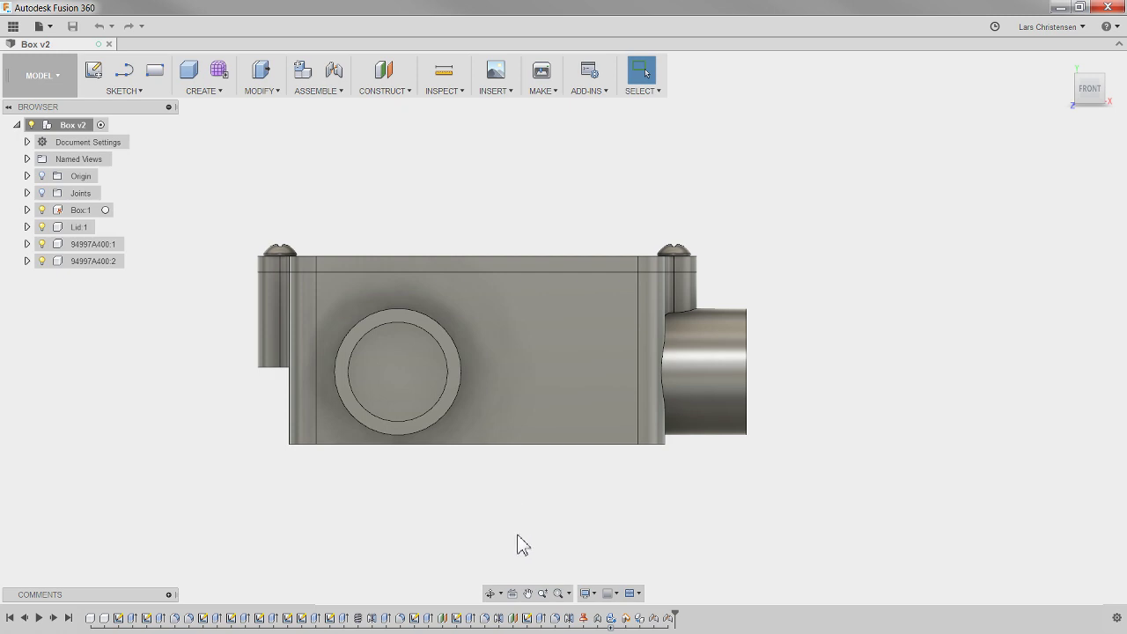
left_click(512, 595)
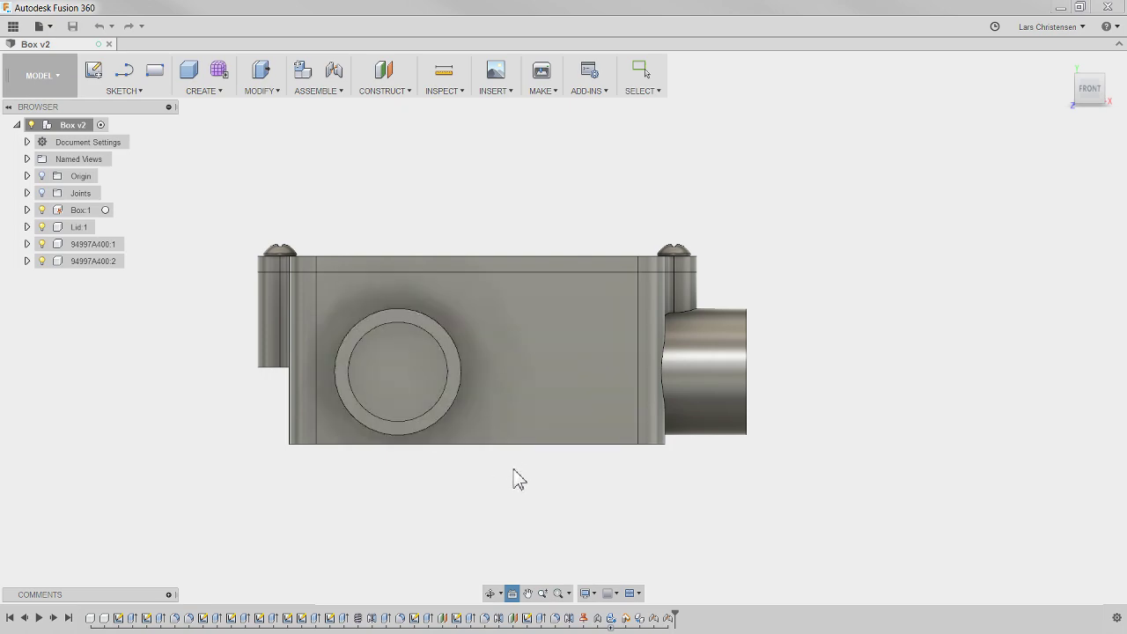
middle_click_drag(546, 460, 485, 467, "shift")
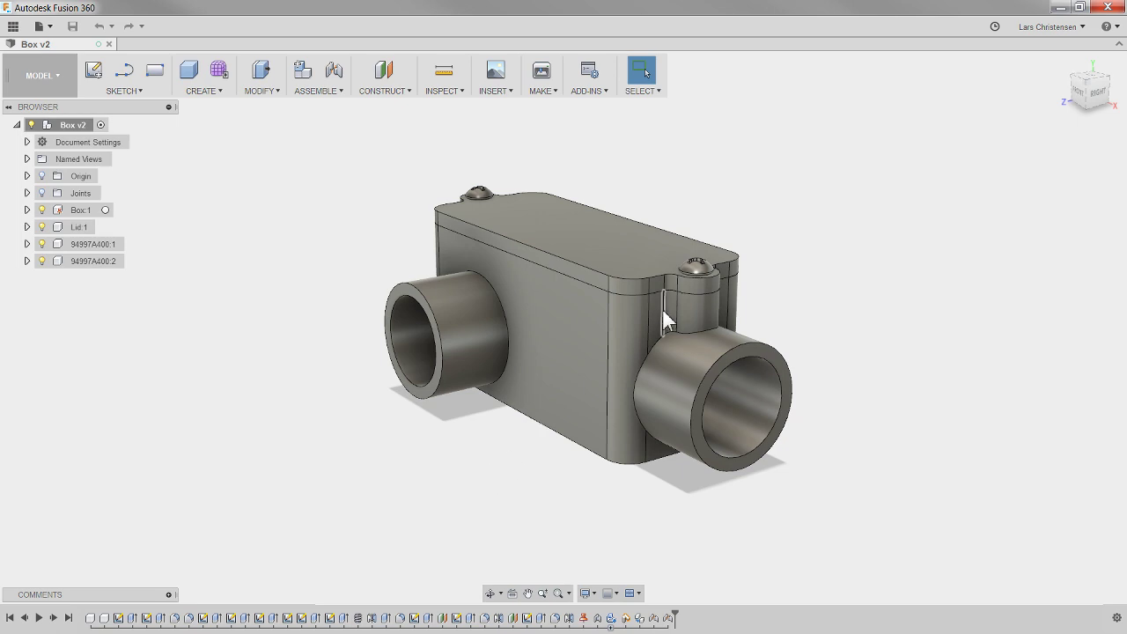
- View the lid's top face straight on with Look At, and orbit the model to a smaller view of its left end
left_click(512, 592)
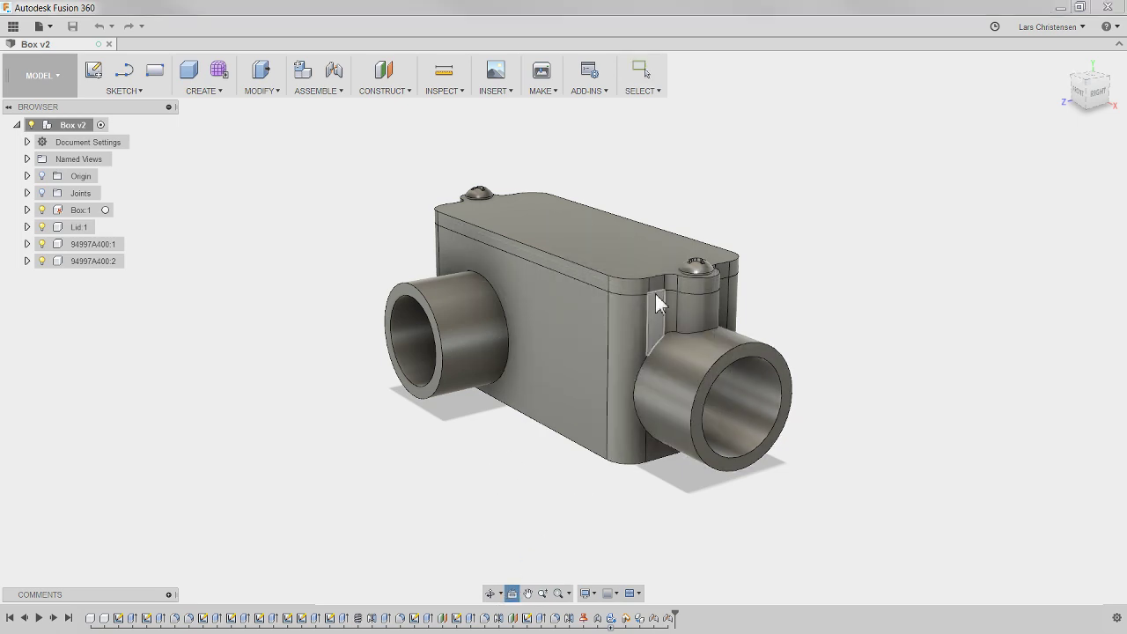
left_click(645, 262)
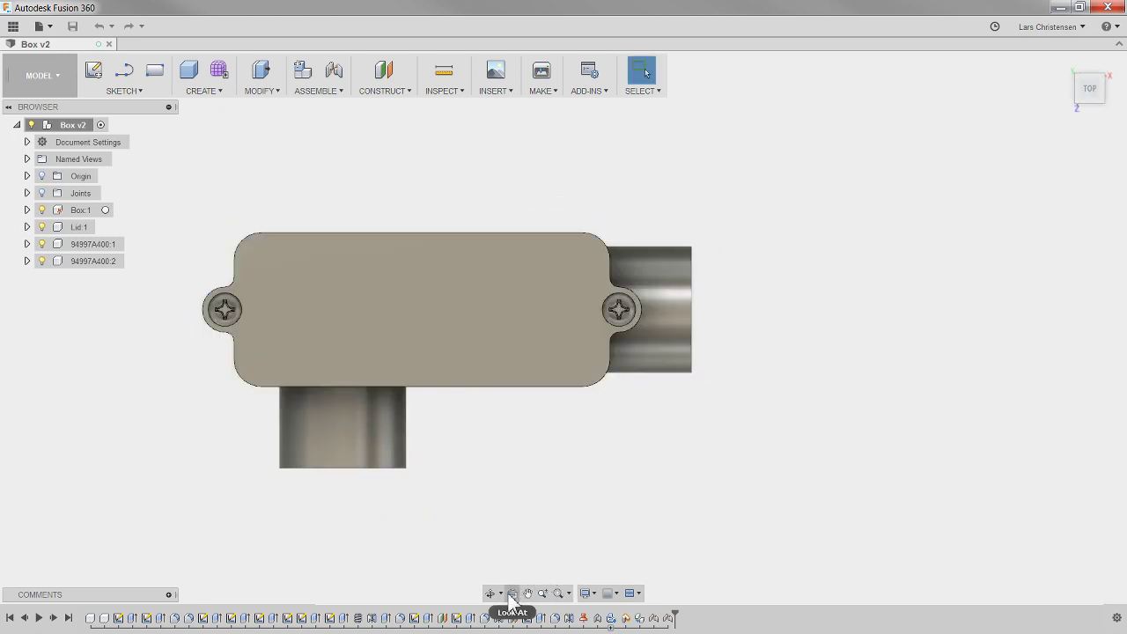
middle_click_drag(546, 507, 576, 412, "shift")
scroll(463, 181, "down", 3)
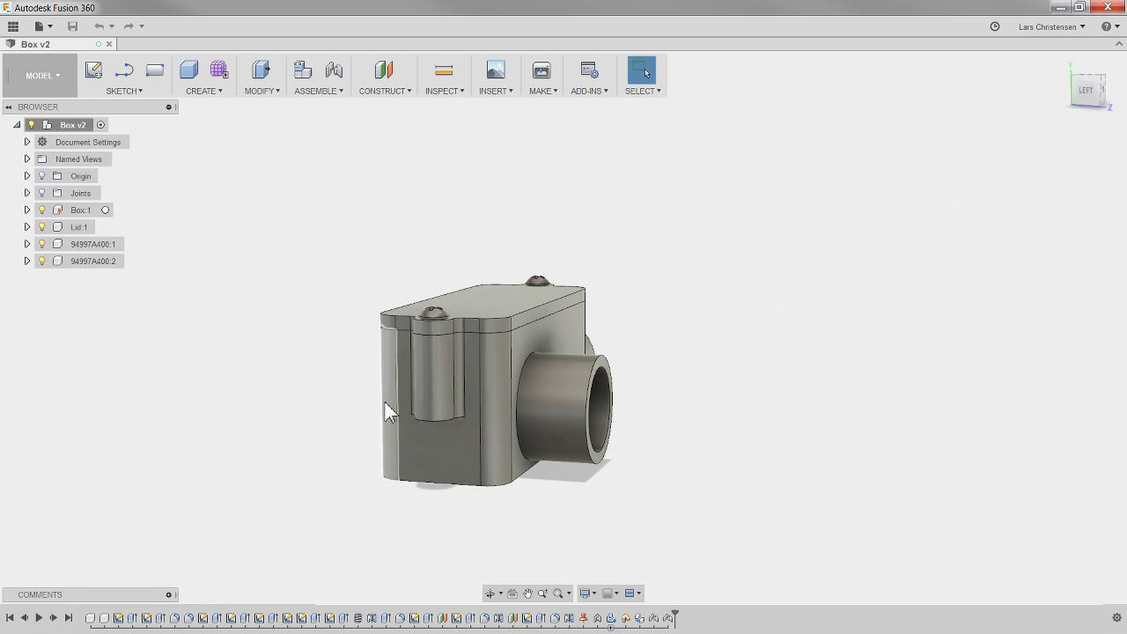
- Shift the model slightly across the view with Pan, leave the command, and pan it once more directly
left_click(528, 593)
left_click_drag(714, 402, 737, 369)
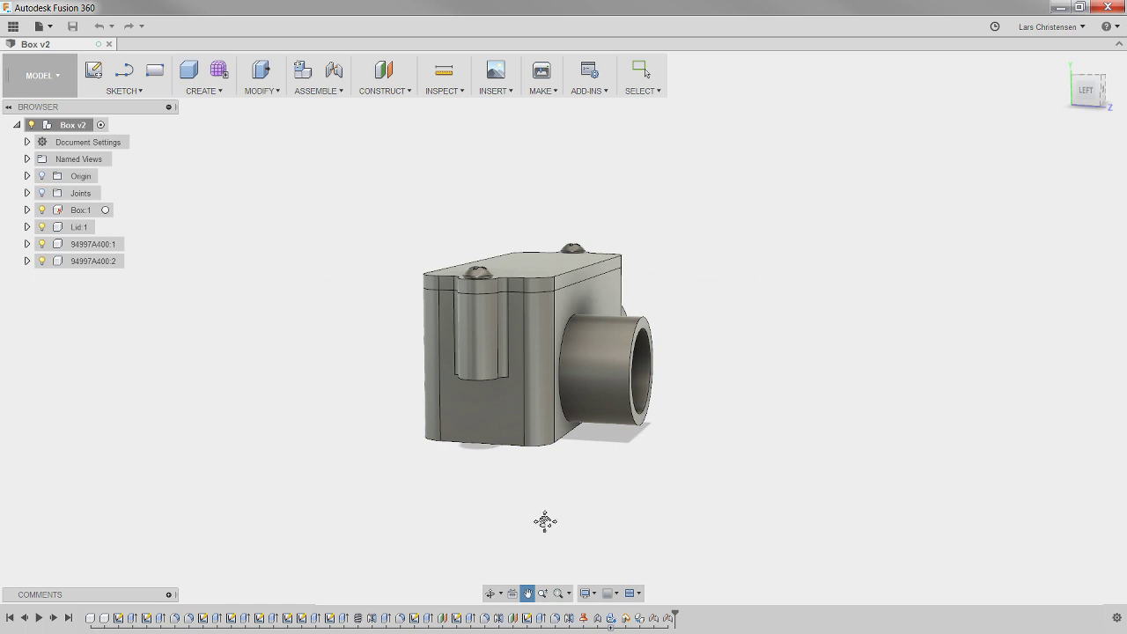
key("Escape")
mouse_move(768, 389)
middle_mouse_down()
mouse_move(647, 386)
mouse_move(762, 390)
mouse_move(754, 406)
middle_mouse_up()
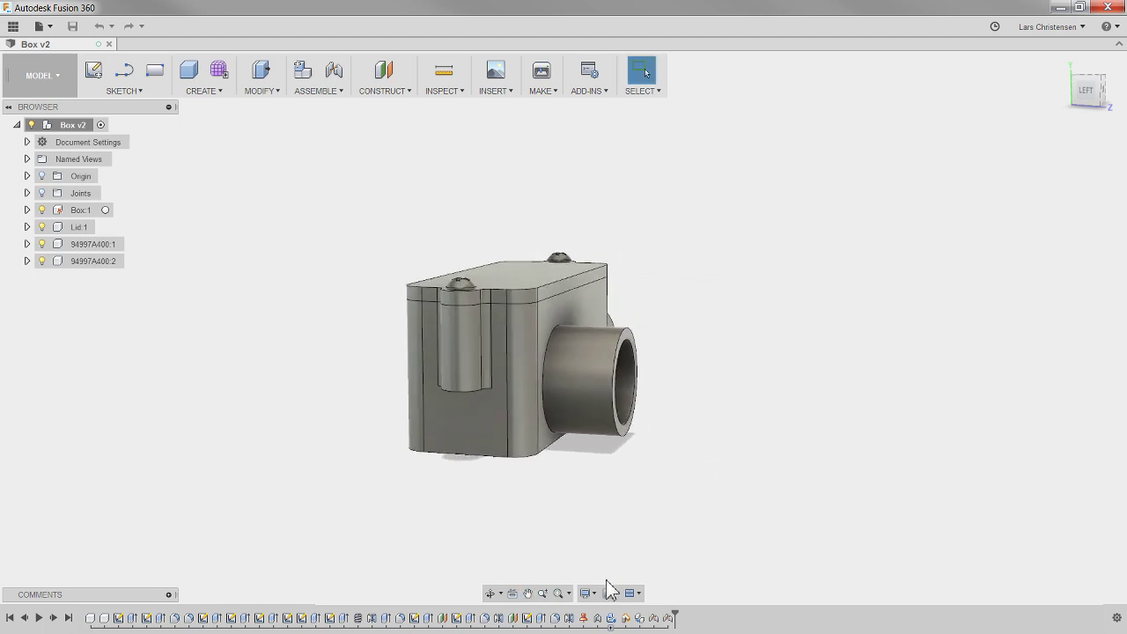
- Zoom the model out slightly with the Zoom tool, and enlarge it to fill the view with Fit
left_click(546, 594)
left_click_drag(662, 484, 685, 451)
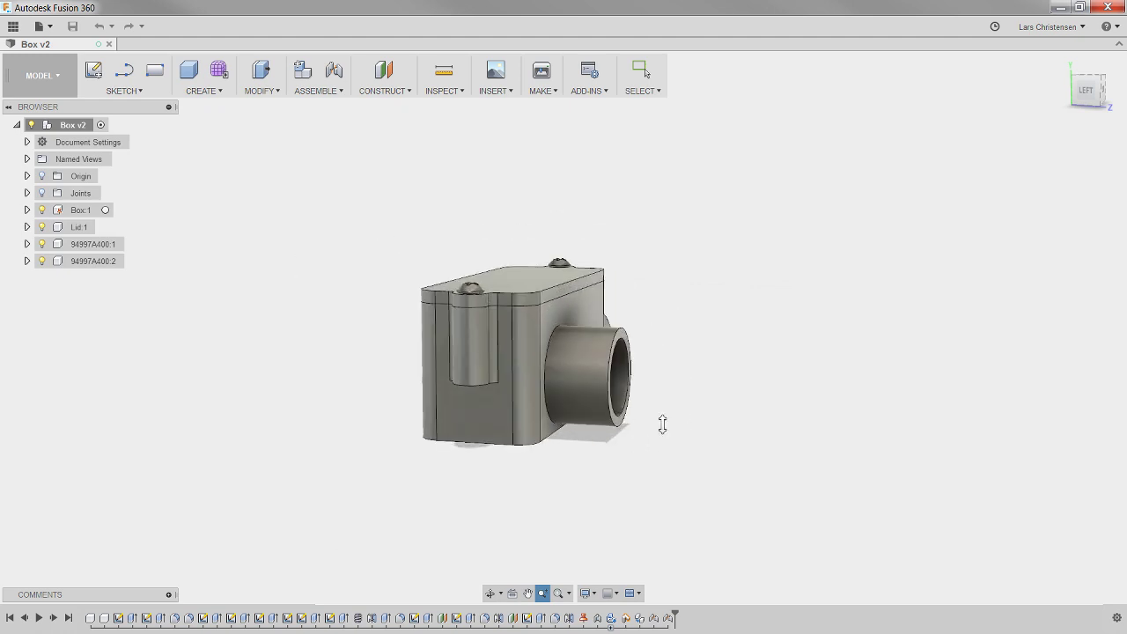
key("Escape")
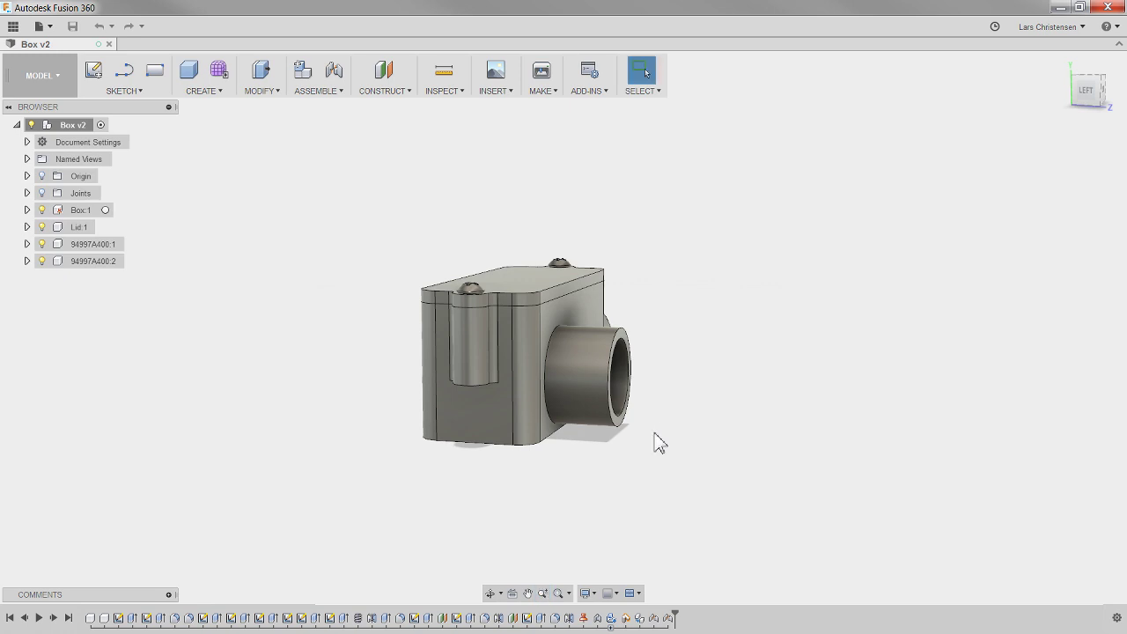
left_click(567, 594)
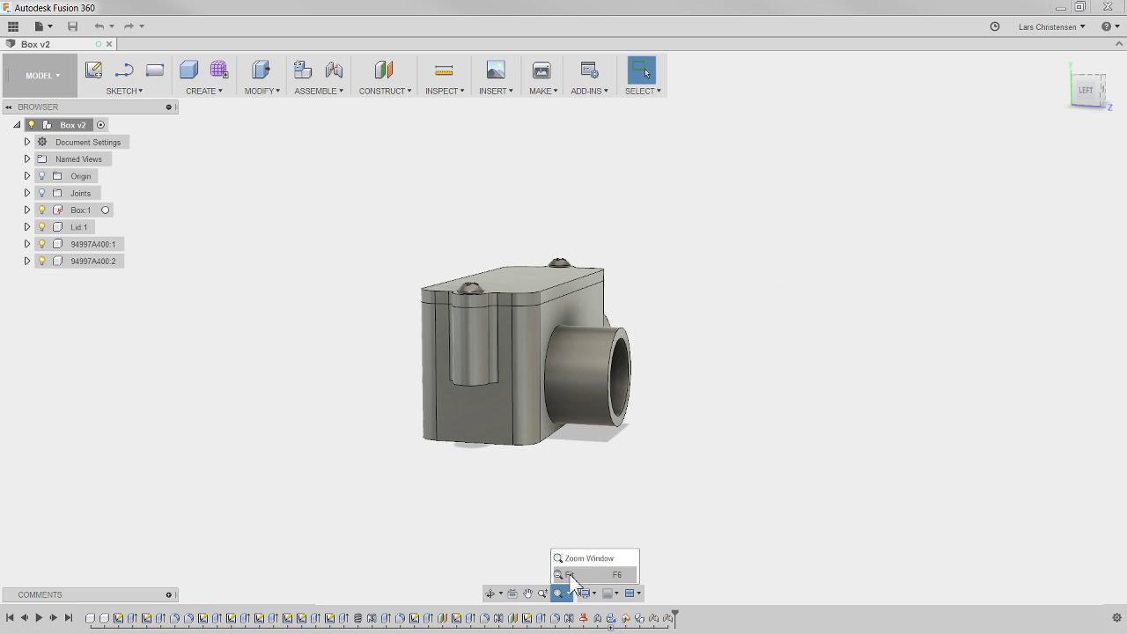
left_click(619, 575)
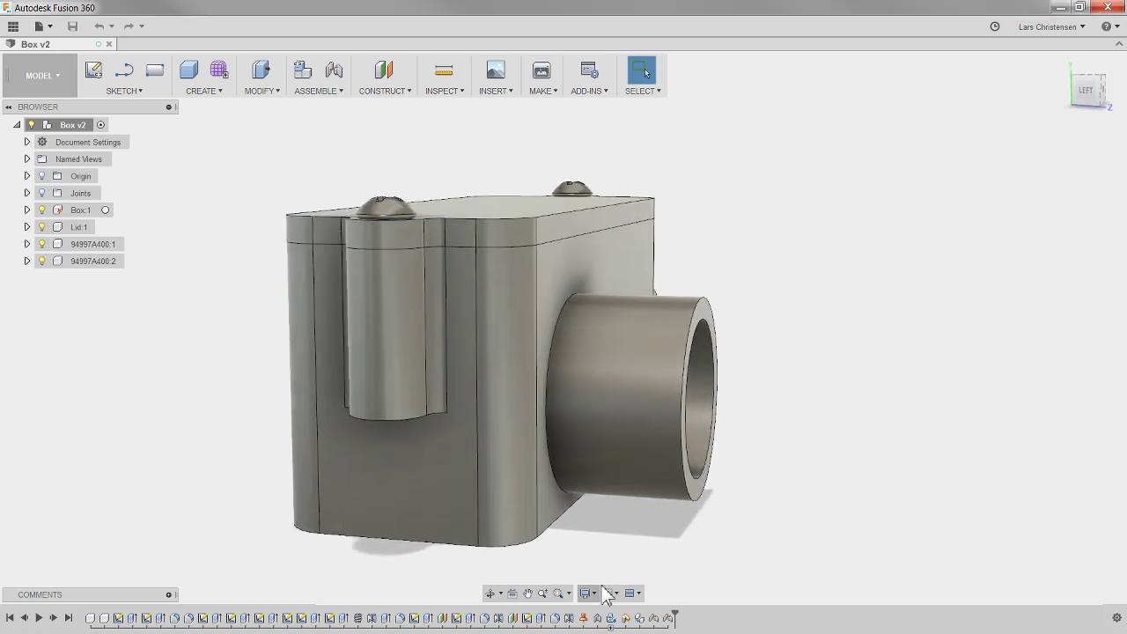
- Magnify the far lid screw in two passes with Zoom Window, and fit the whole model back into view
left_click(569, 593)
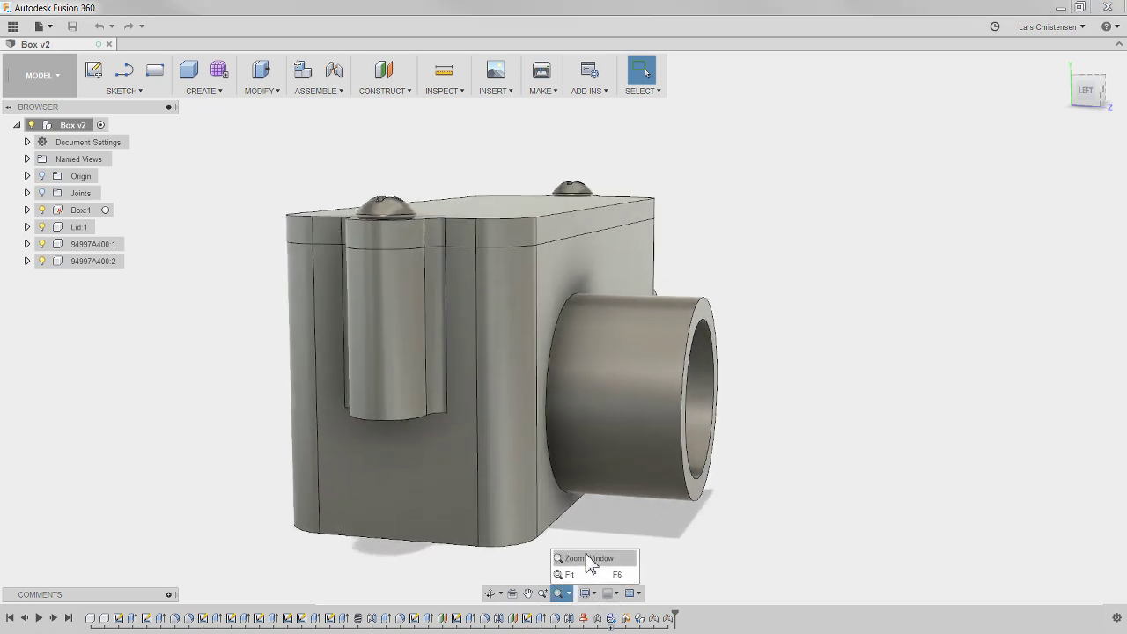
left_click(600, 558)
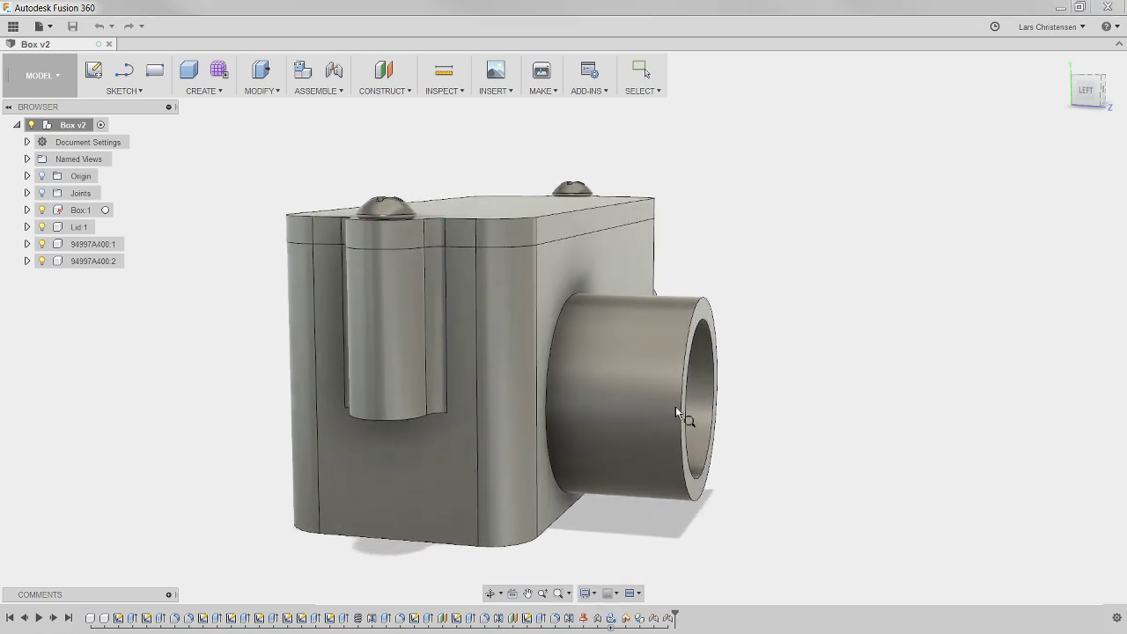
left_click_drag(539, 133, 771, 300)
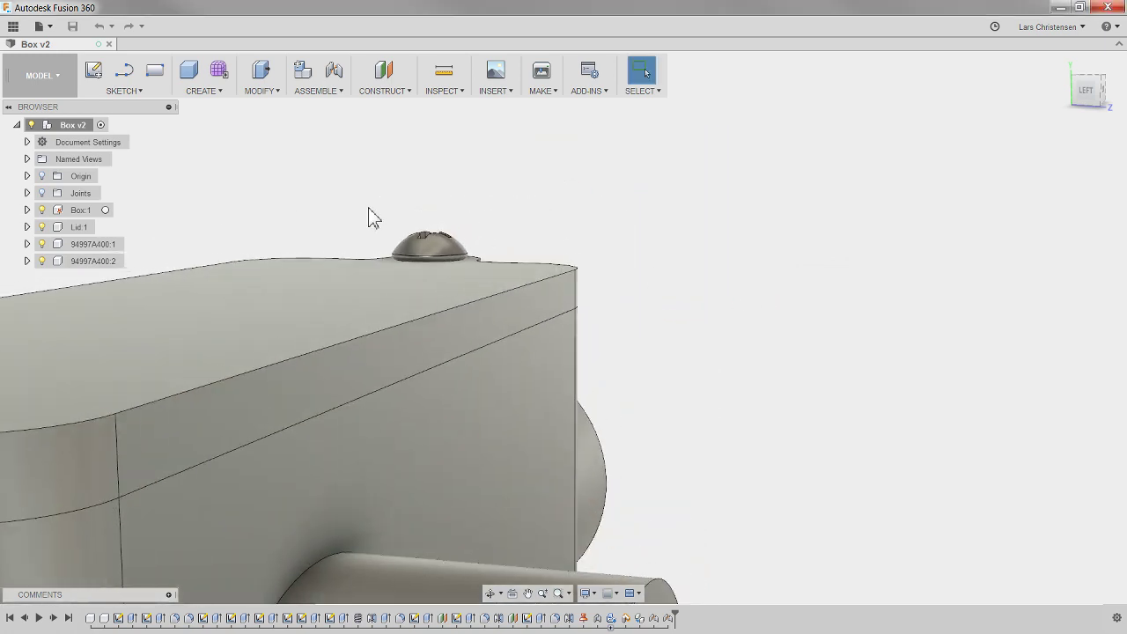
left_click_drag(331, 177, 526, 315)
left_click_drag(530, 324, 538, 319)
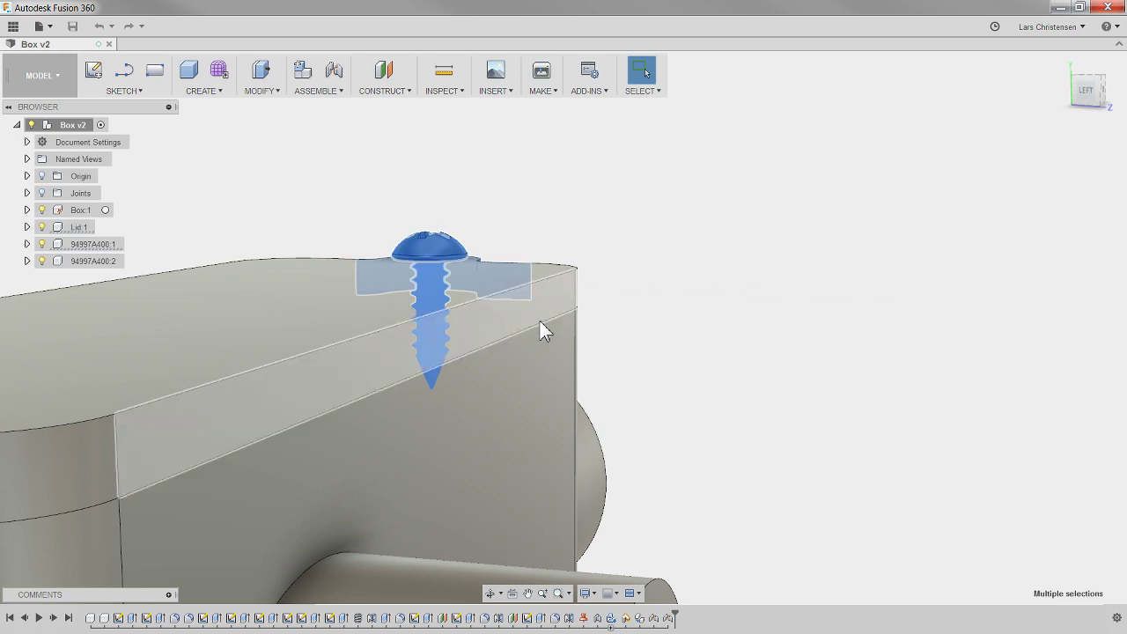
left_click(641, 385)
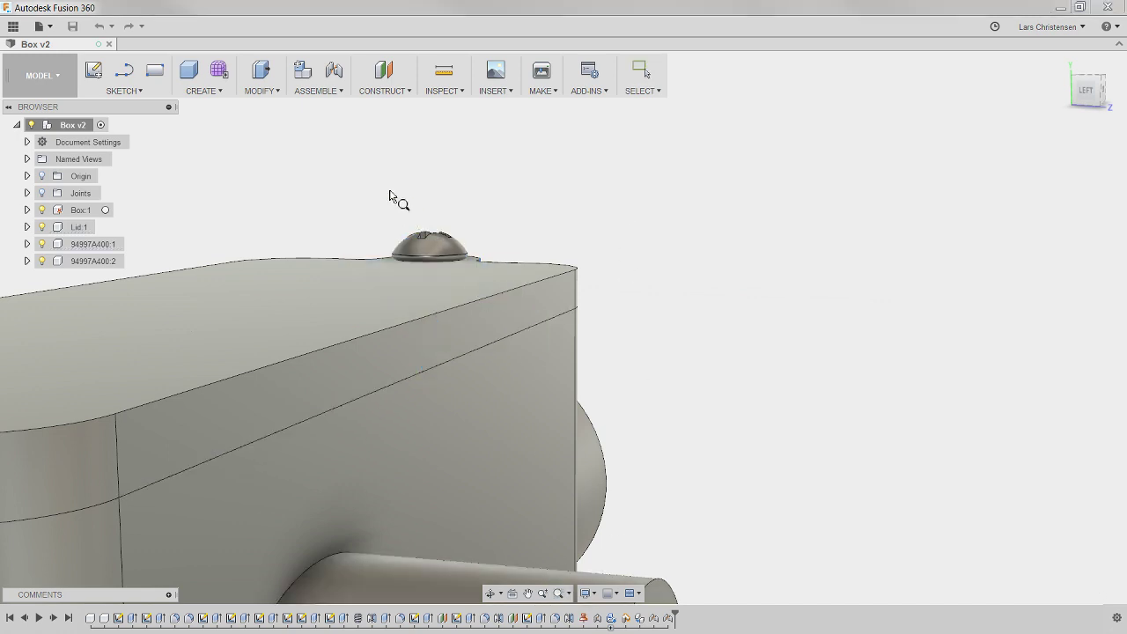
left_click_drag(327, 168, 539, 361)
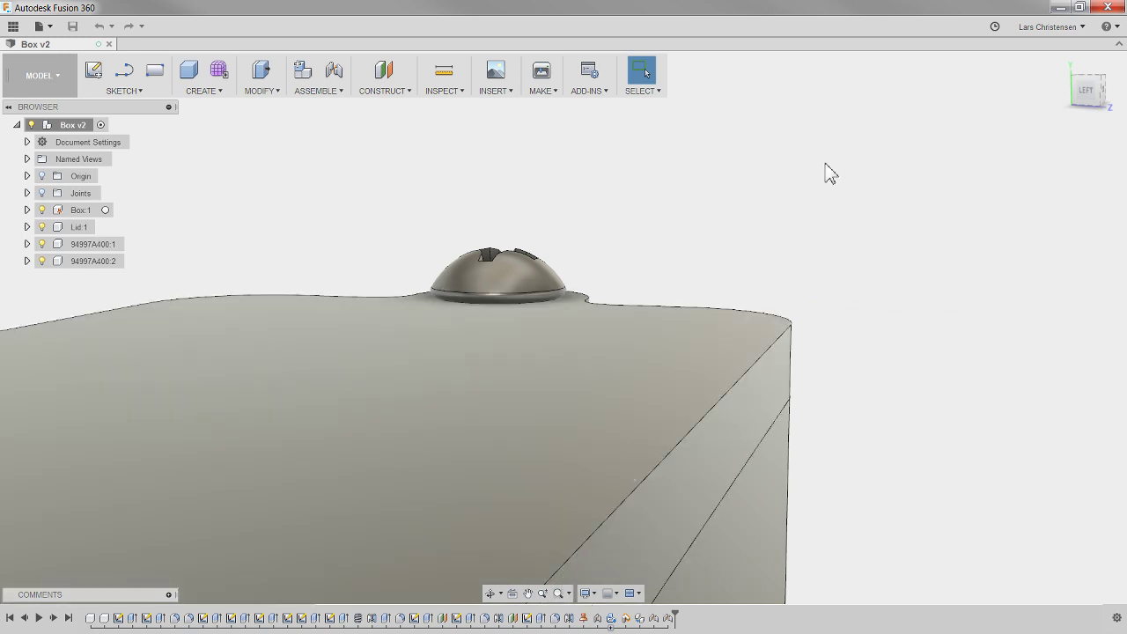
middle_click(747, 225)
middle_click(746, 225)
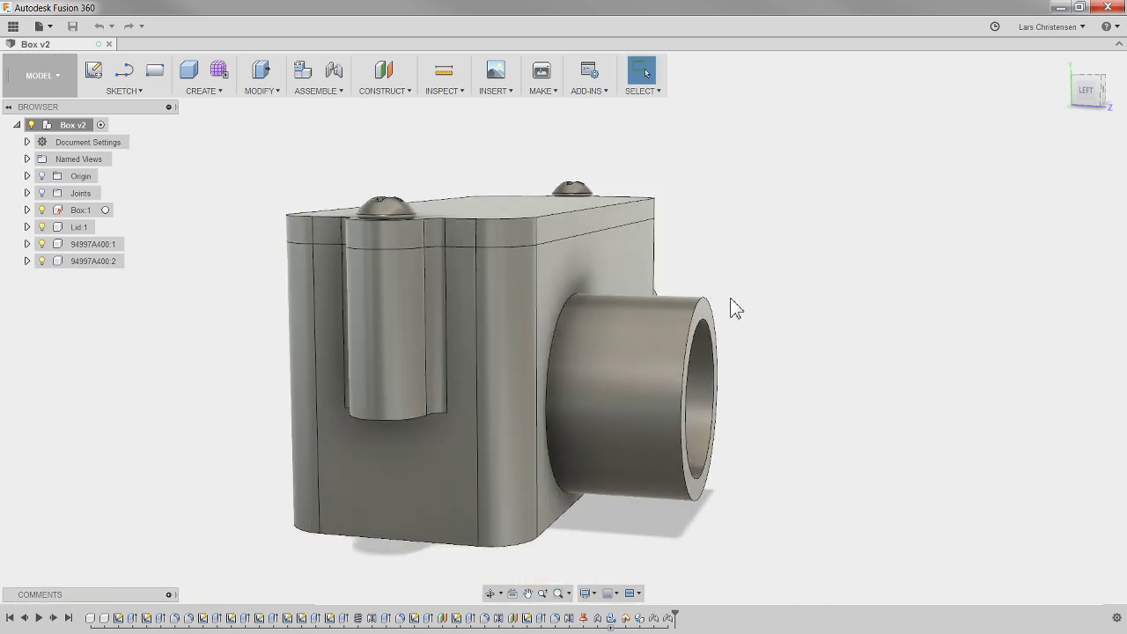
- Zoom out and orbit the model to a front-left angle seen from above
scroll(736, 308, "down", 5)
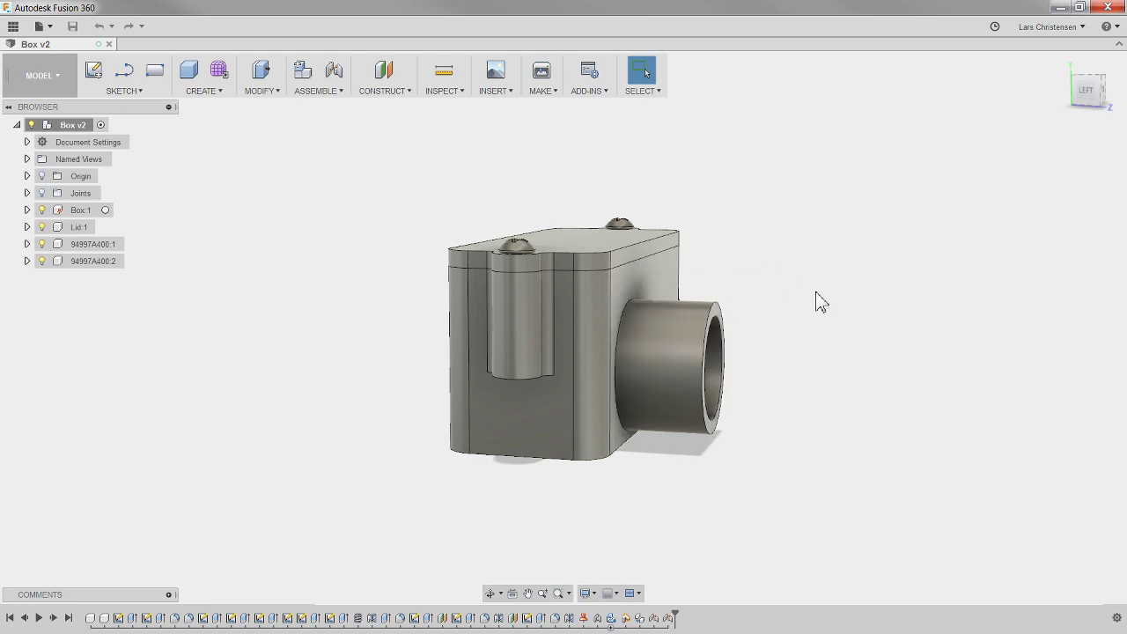
middle_click_drag(819, 302, 695, 299, "shift")
middle_click_drag(88, 478, 59, 489, "shift")
middle_click_drag(112, 385, 98, 410, "shift")
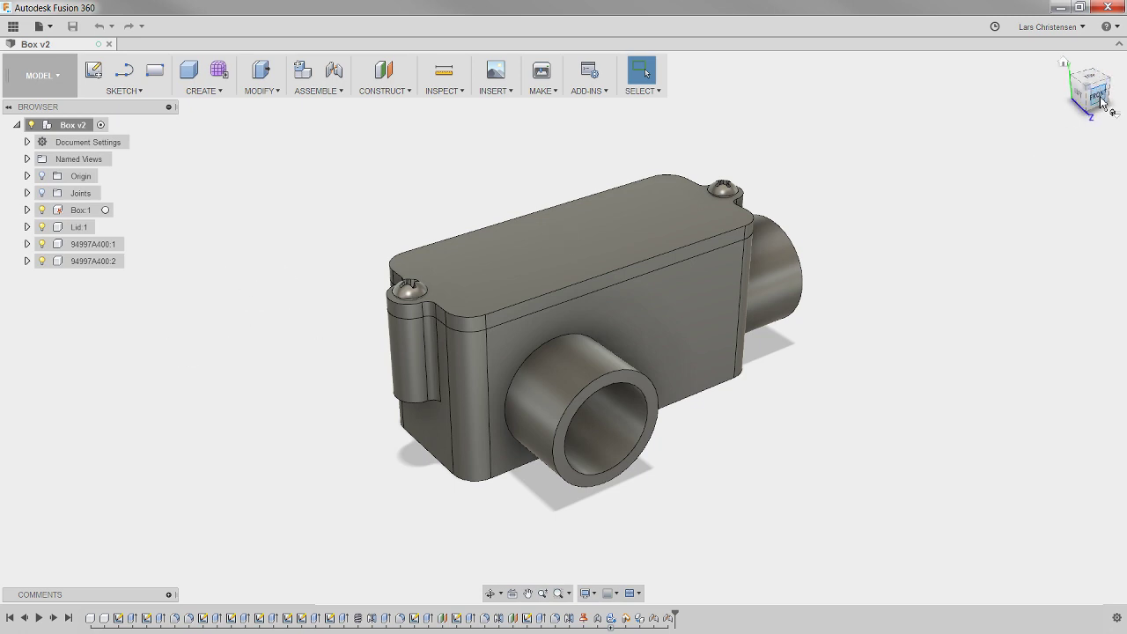
- Set the orbit center at the lid's corner beside the left-end screw, and orbit the model around it toward the back-left
right_click(184, 329)
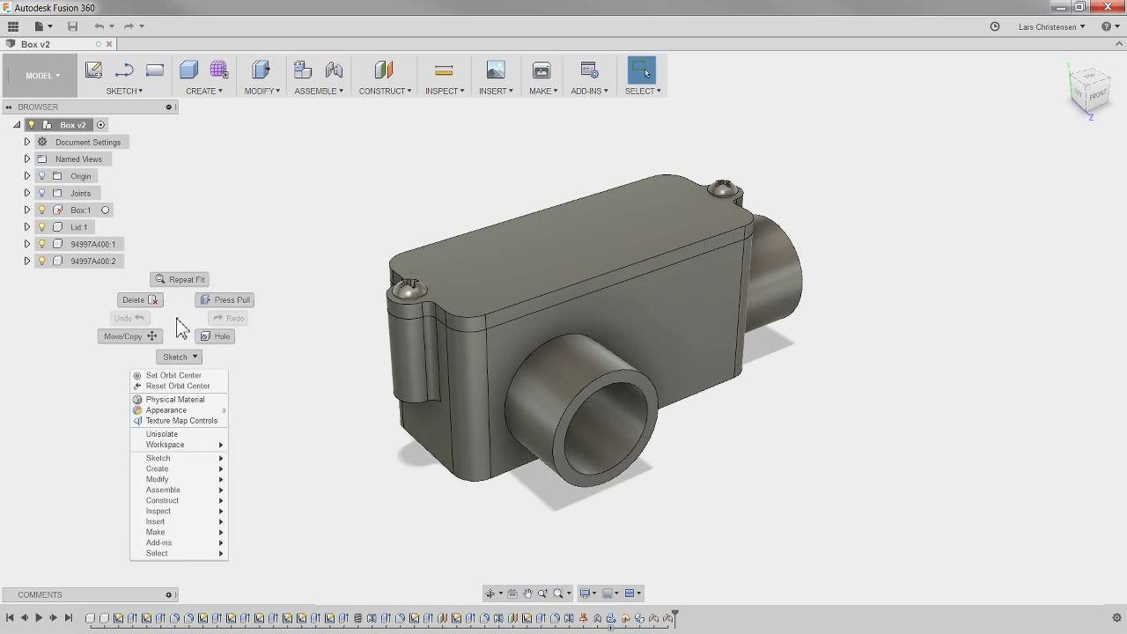
left_click(176, 376)
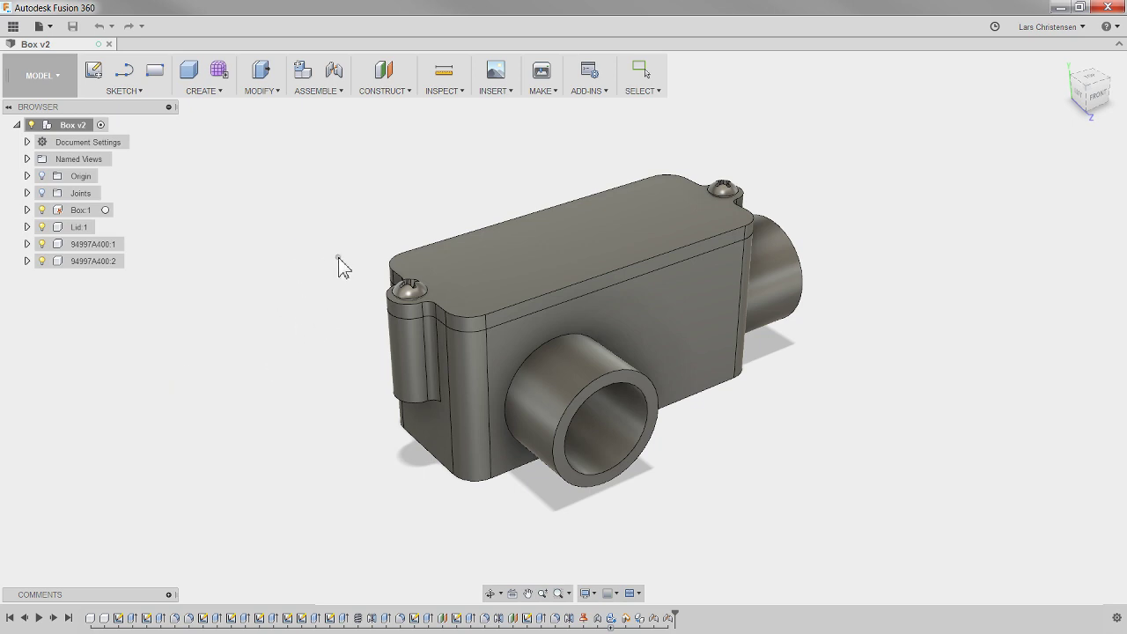
left_click(392, 273)
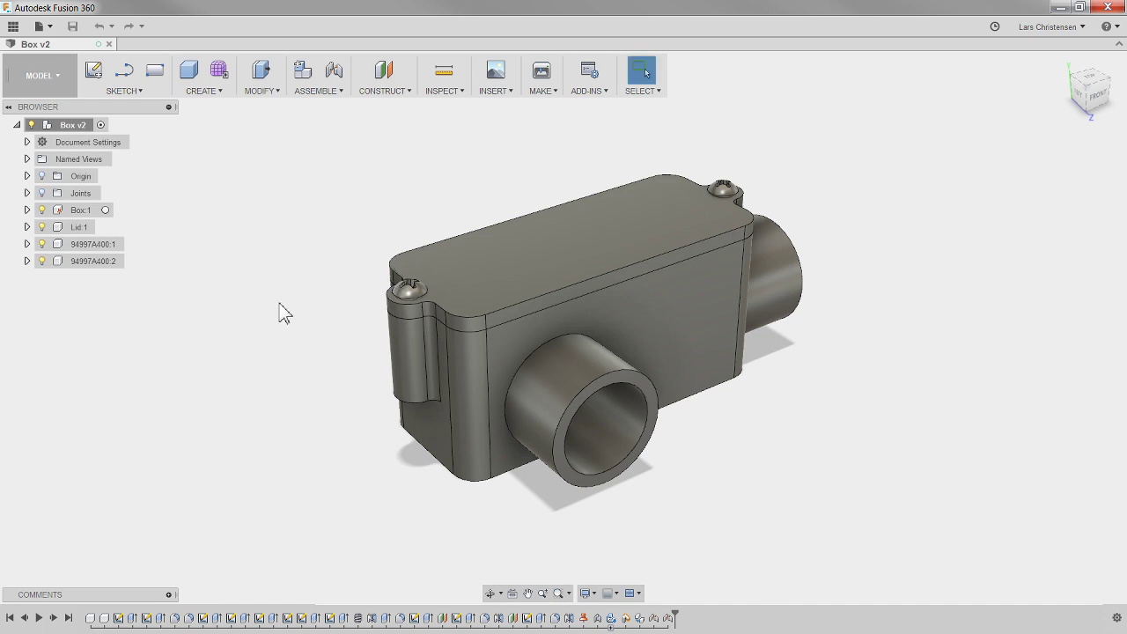
middle_click_drag(280, 313, 748, 297, "shift")
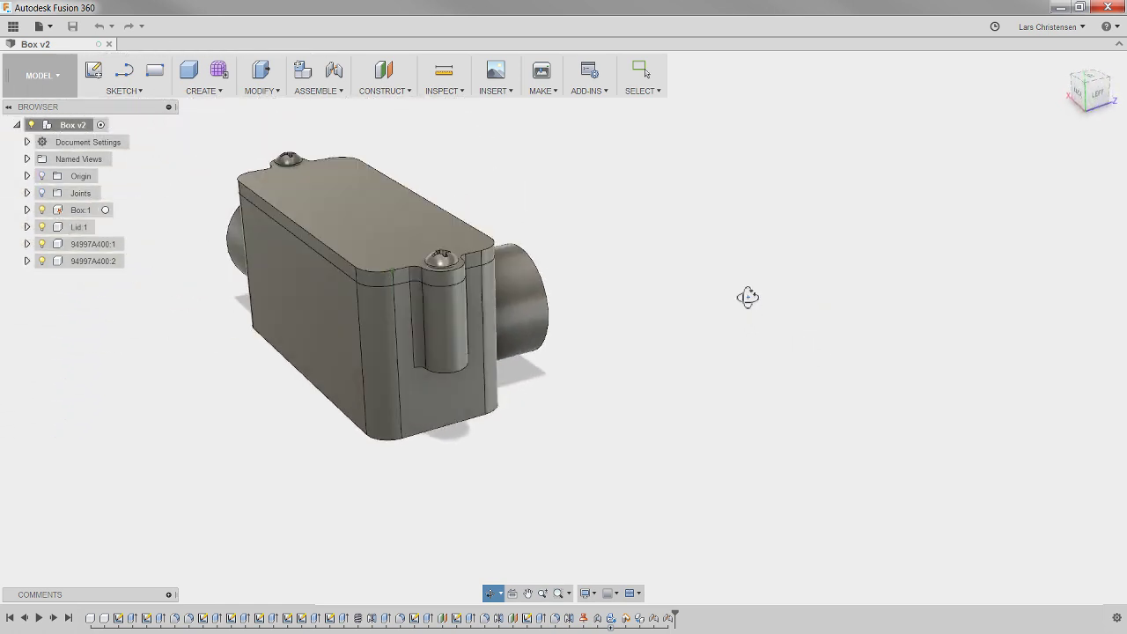
key("Escape")
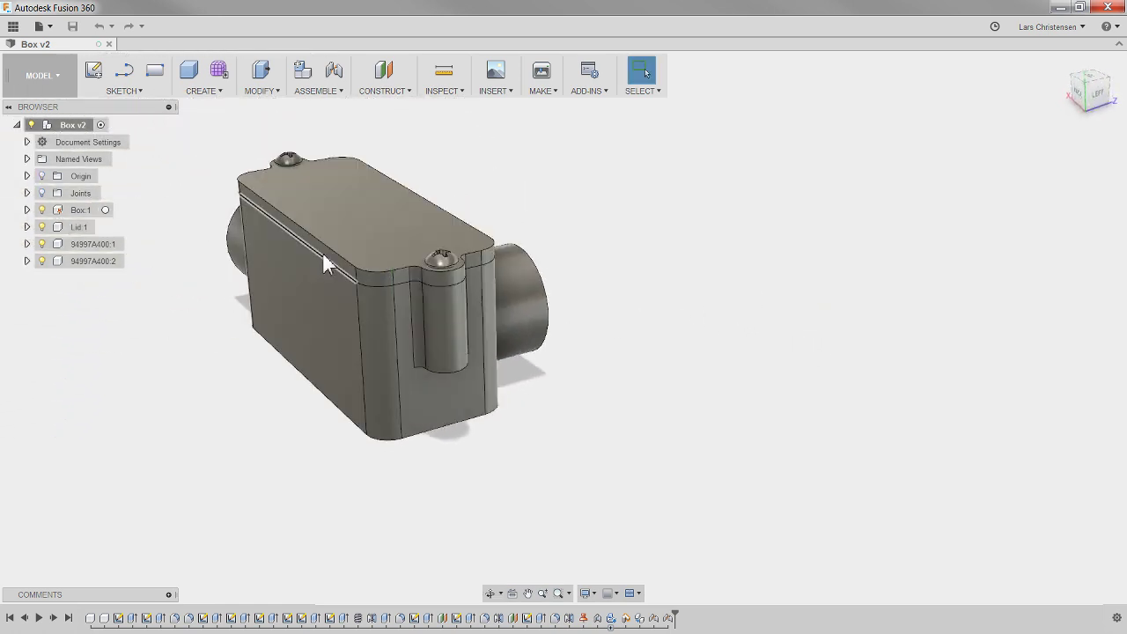
- Zoom in closely on the lid's corner at the orbit center and orbit around it toward the right side
scroll(324, 259, "up", 2)
scroll(323, 259, "up", 8)
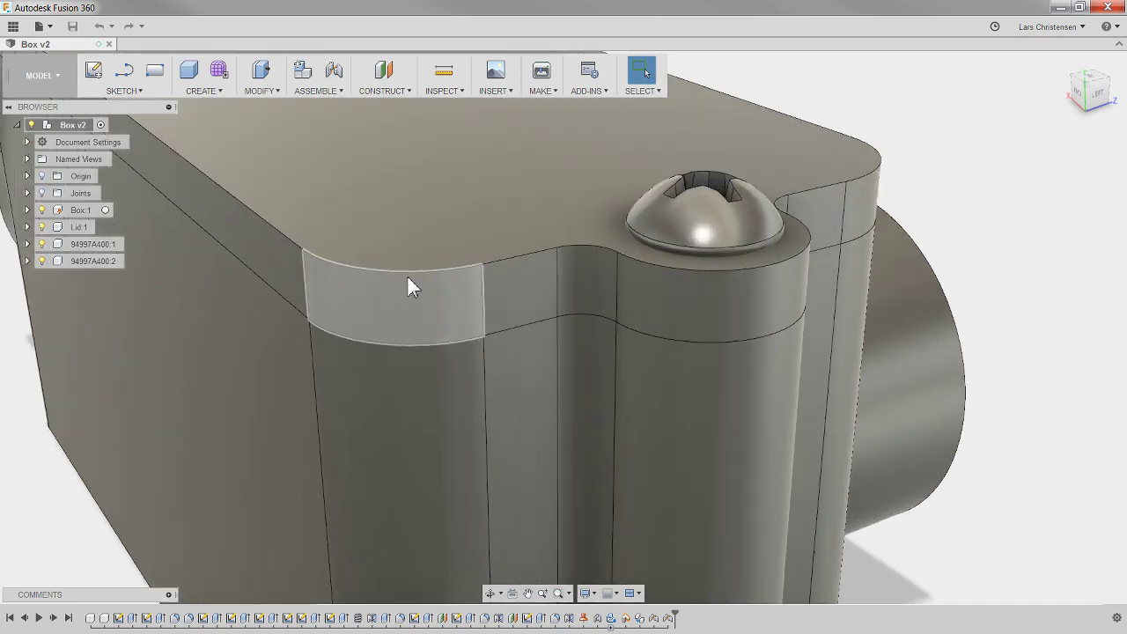
scroll(409, 278, "up", 2)
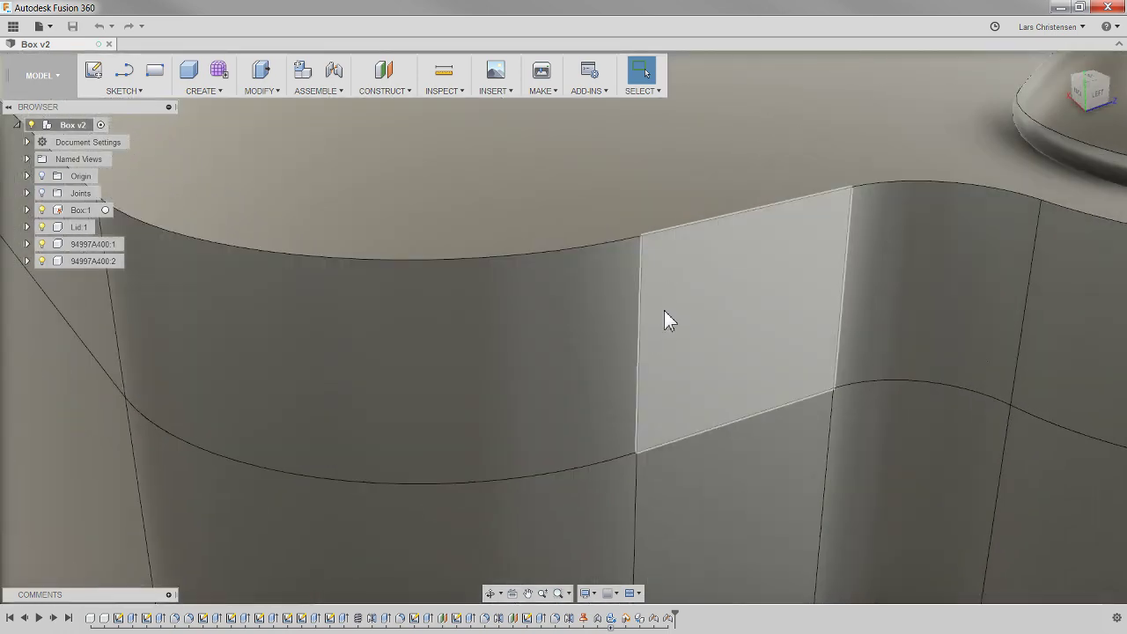
middle_click_drag(664, 310, 858, 241, "shift")
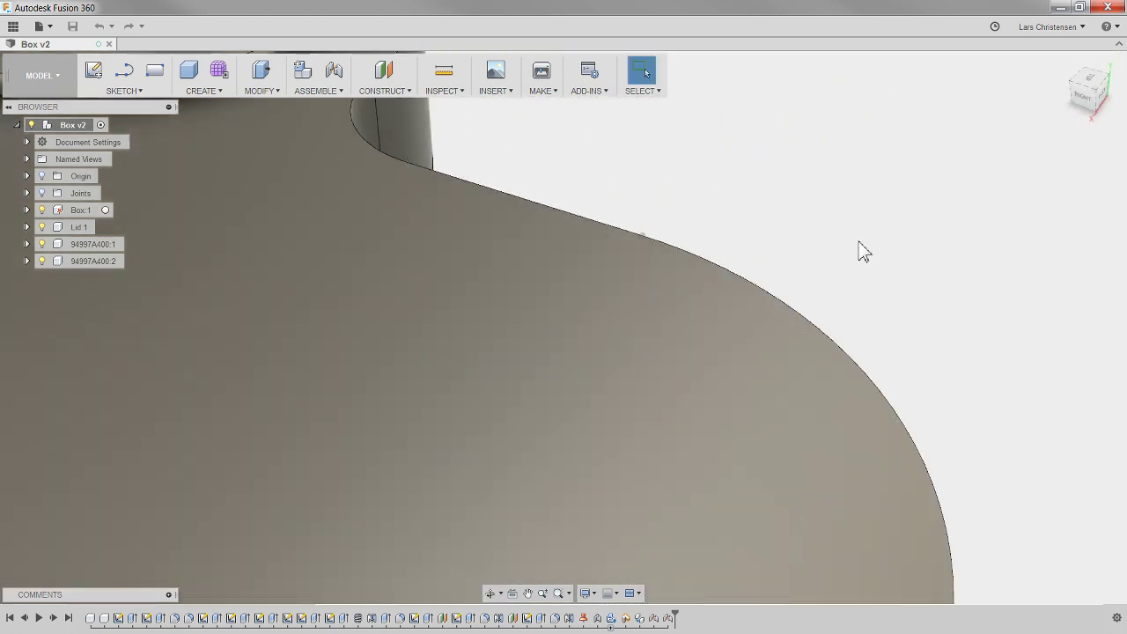
- Reset the orbit center, and zoom out until the whole model is in view
right_click(860, 155)
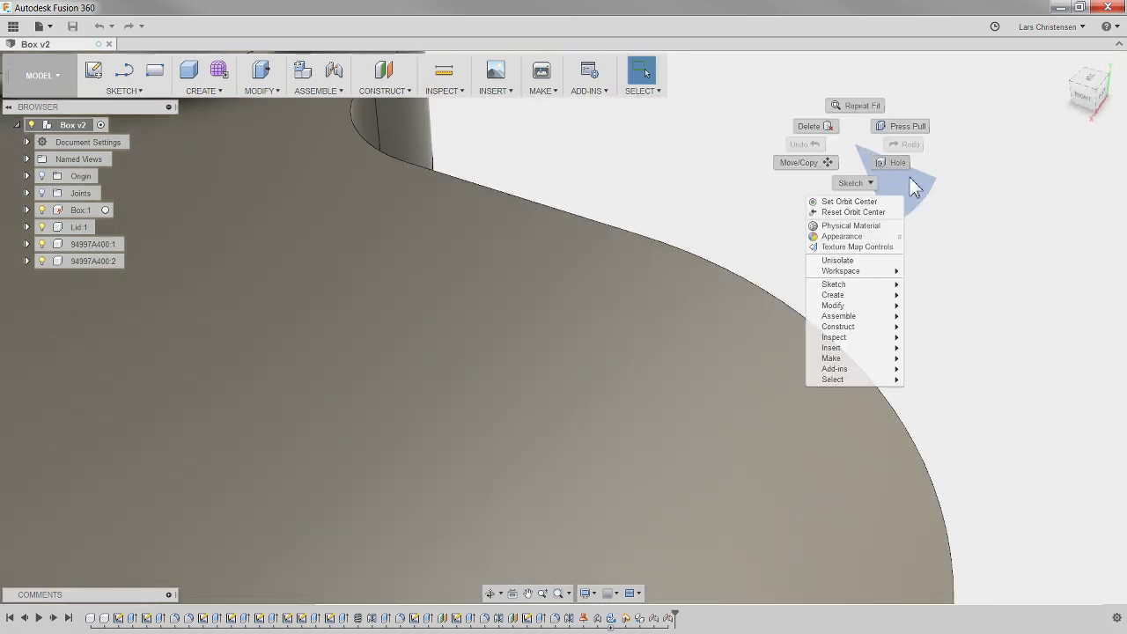
left_click(867, 213)
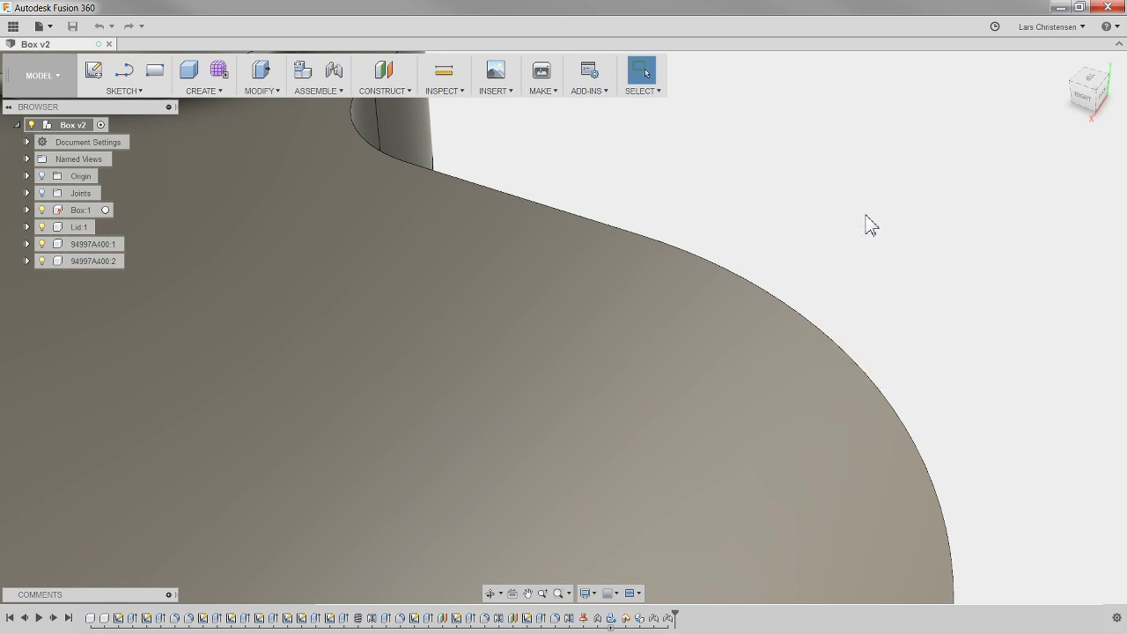
scroll(786, 251, "down", 10)
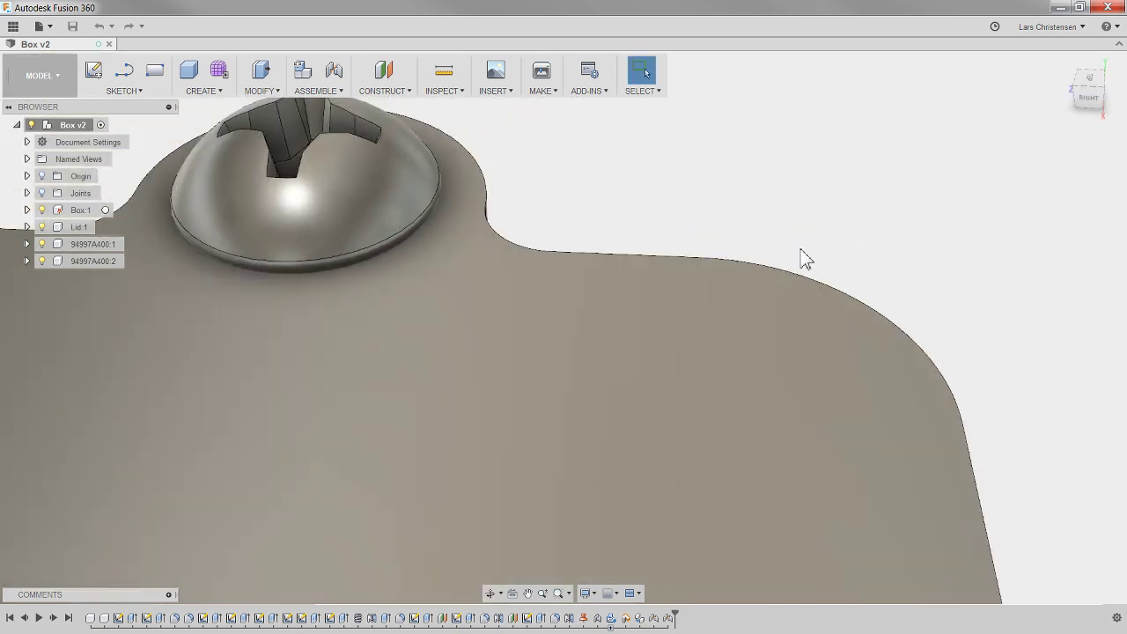
scroll(606, 384, "down", 5)
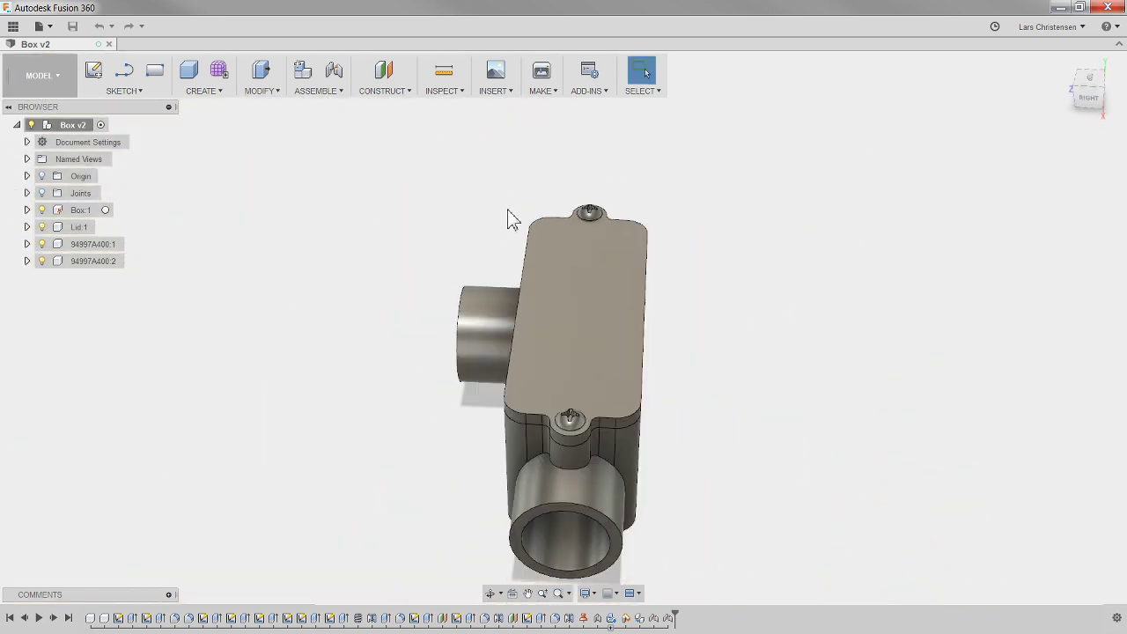
- Zoom in closely on the far lid screw and orbit the view to inspect its head from several angles
middle_click_drag(363, 466, 383, 441, "shift")
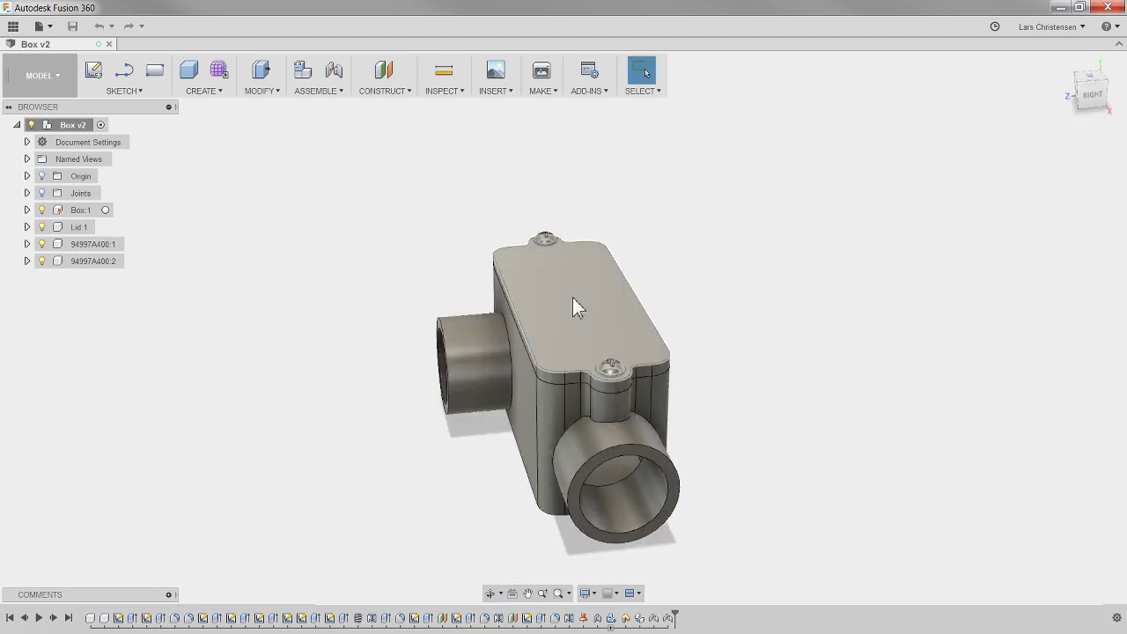
scroll(549, 279, "up", 6)
scroll(548, 218, "up", 8)
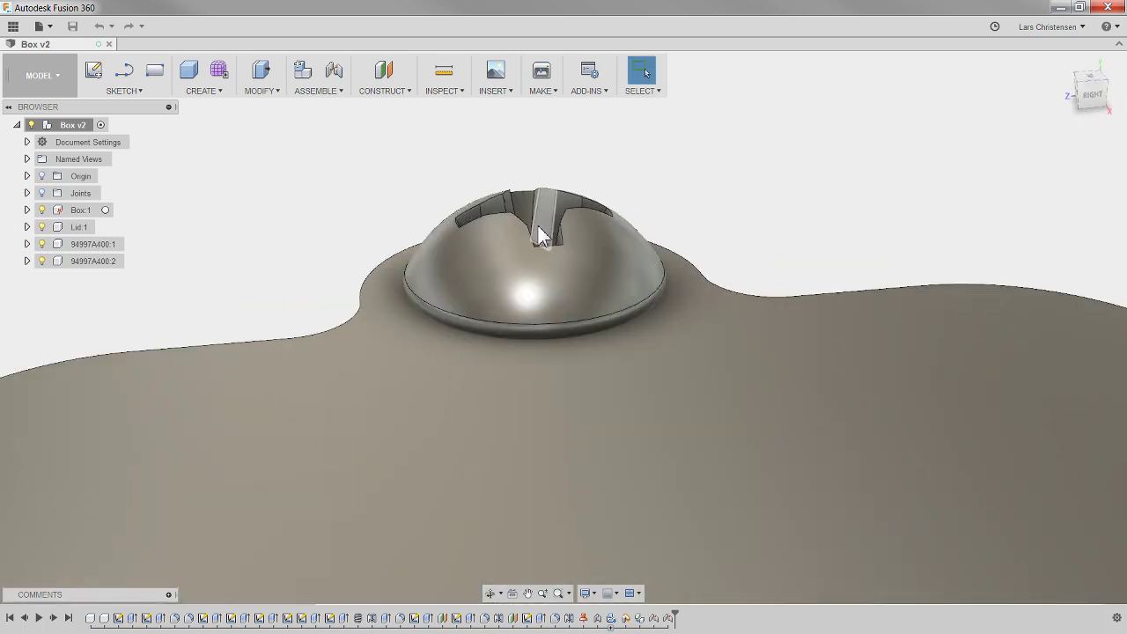
middle_click_drag(742, 220, 690, 213, "shift")
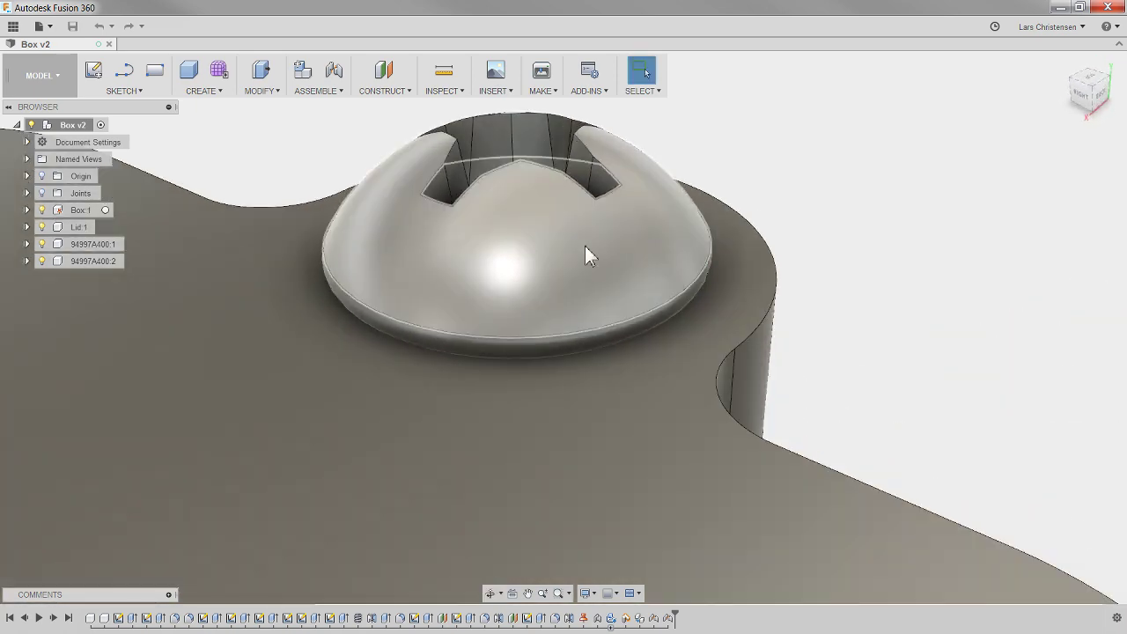
mouse_move(213, 311)
middle_mouse_down("shift")
mouse_move(251, 302)
mouse_move(212, 312)
middle_mouse_up("shift")
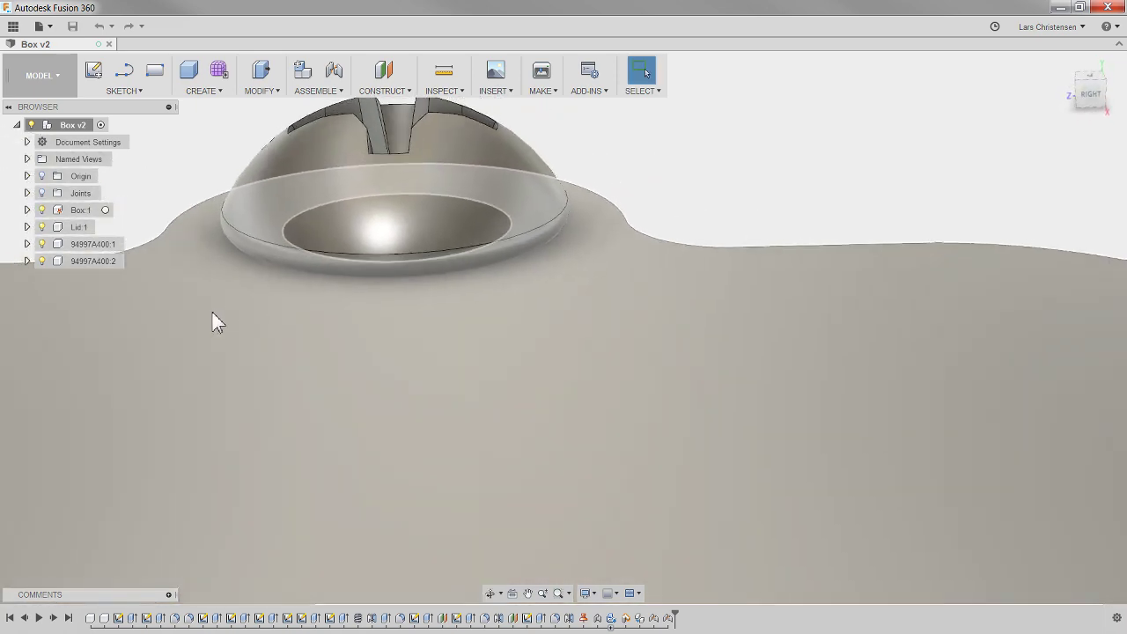
middle_click_drag(629, 429, 805, 307, "shift")
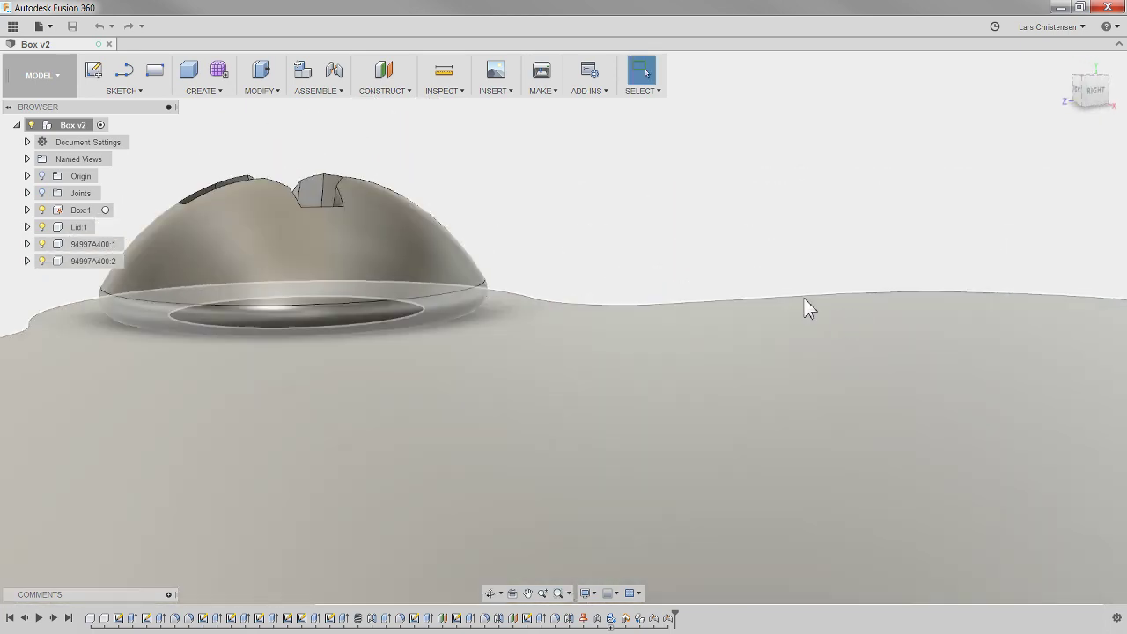
- Zoom out from the lid screw until the whole box is in view and orbit to see its lid from above
scroll(475, 185, "down", 10)
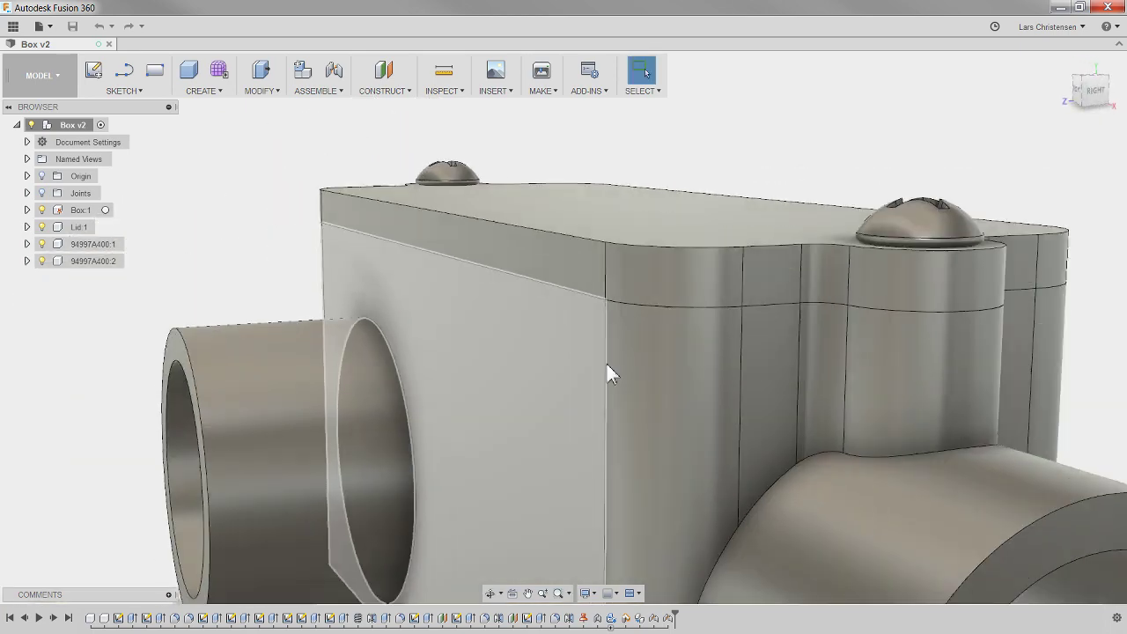
scroll(601, 317, "up", 5)
mouse_move(548, 343)
middle_mouse_down("shift")
mouse_move(601, 350)
mouse_move(551, 350)
middle_mouse_up("shift")
scroll(523, 367, "down", 5)
scroll(523, 369, "down", 5)
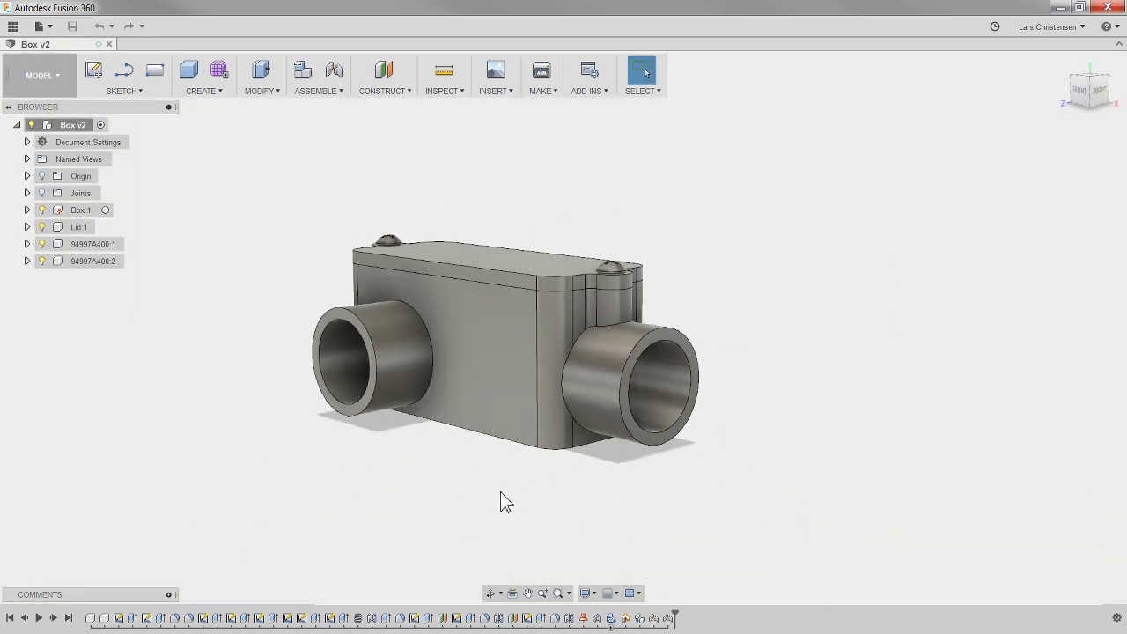
mouse_move(458, 504)
middle_mouse_down("shift")
mouse_move(514, 513)
mouse_move(634, 446)
mouse_move(513, 448)
mouse_move(432, 432)
mouse_move(484, 510)
mouse_move(485, 390)
mouse_move(485, 475)
mouse_move(450, 525)
mouse_move(465, 515)
middle_mouse_up("shift")
key("Escape")
scroll(270, 402, "up", 3)
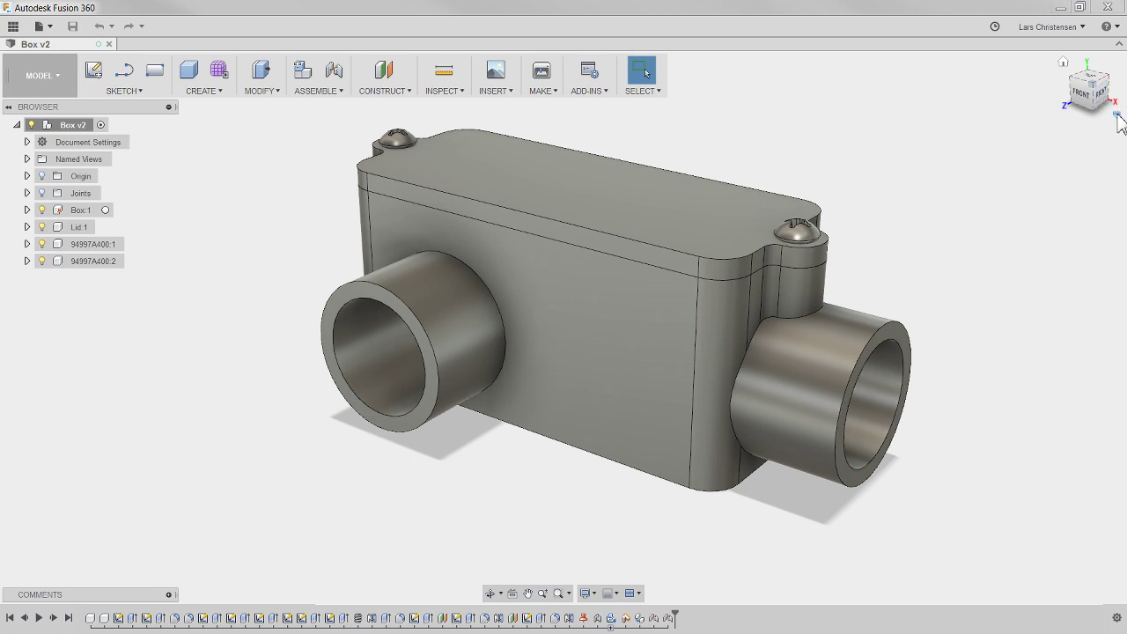
left_click(1118, 118)
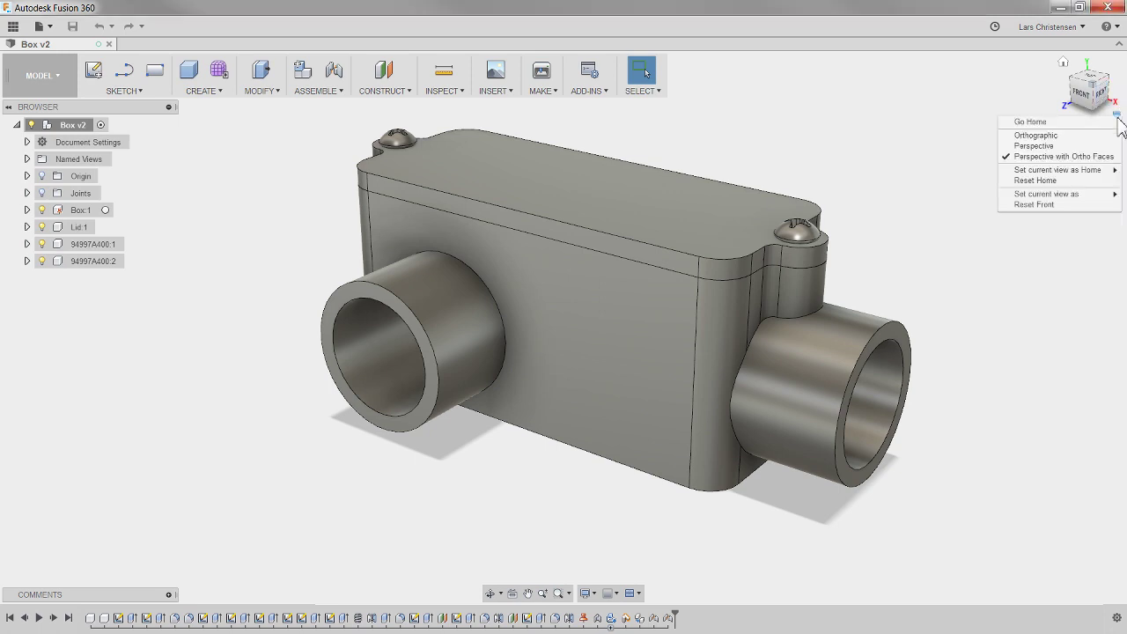
mouse_move(1092, 201)
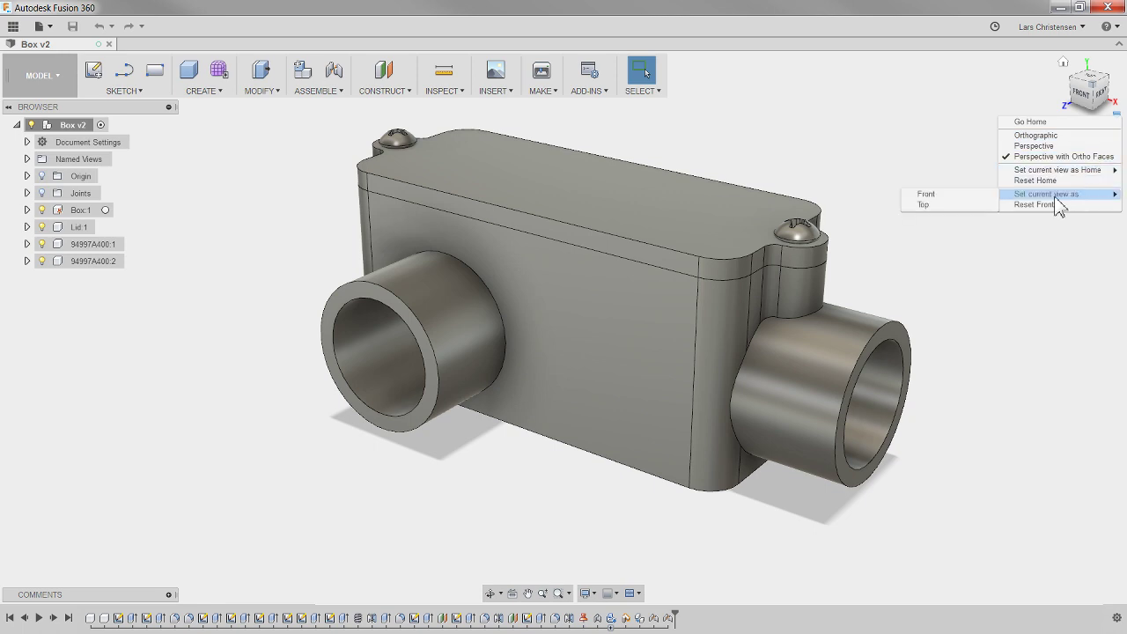
left_click(950, 138)
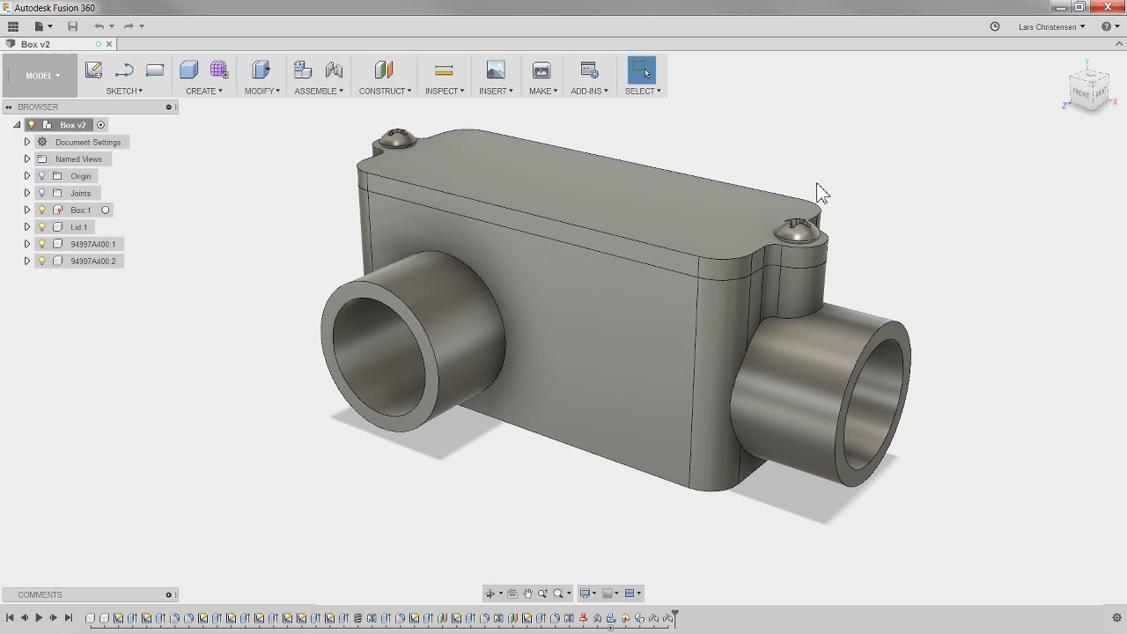
- Orbit toward the lid, view the model from the Top and the Front, and return to the Home view
middle_click_drag(838, 160, 840, 197, "shift")
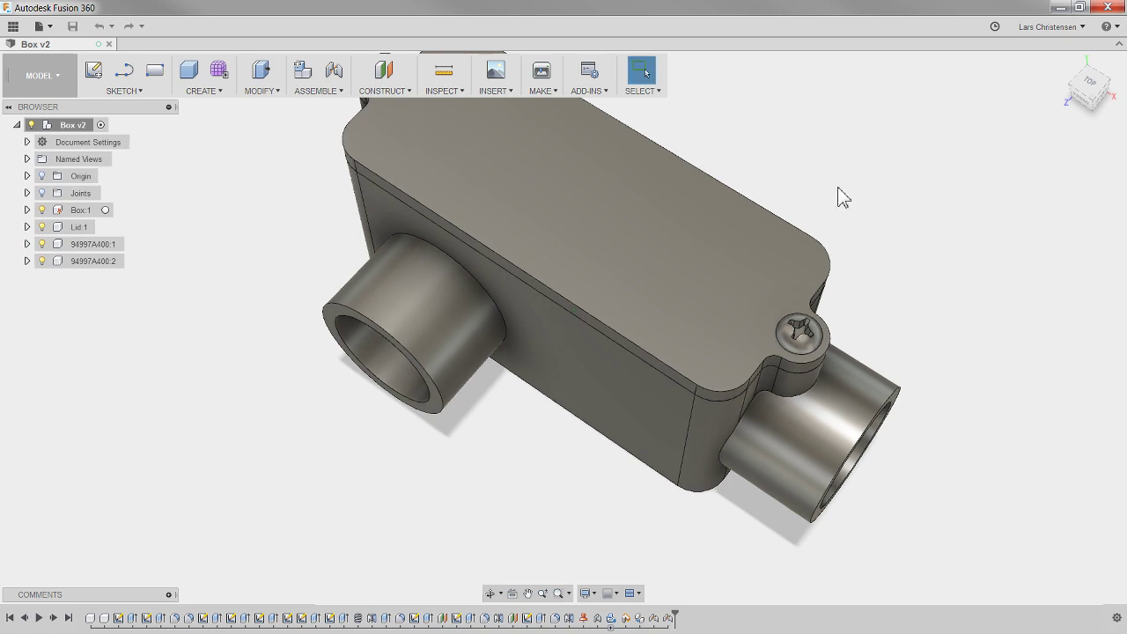
left_click(1089, 85)
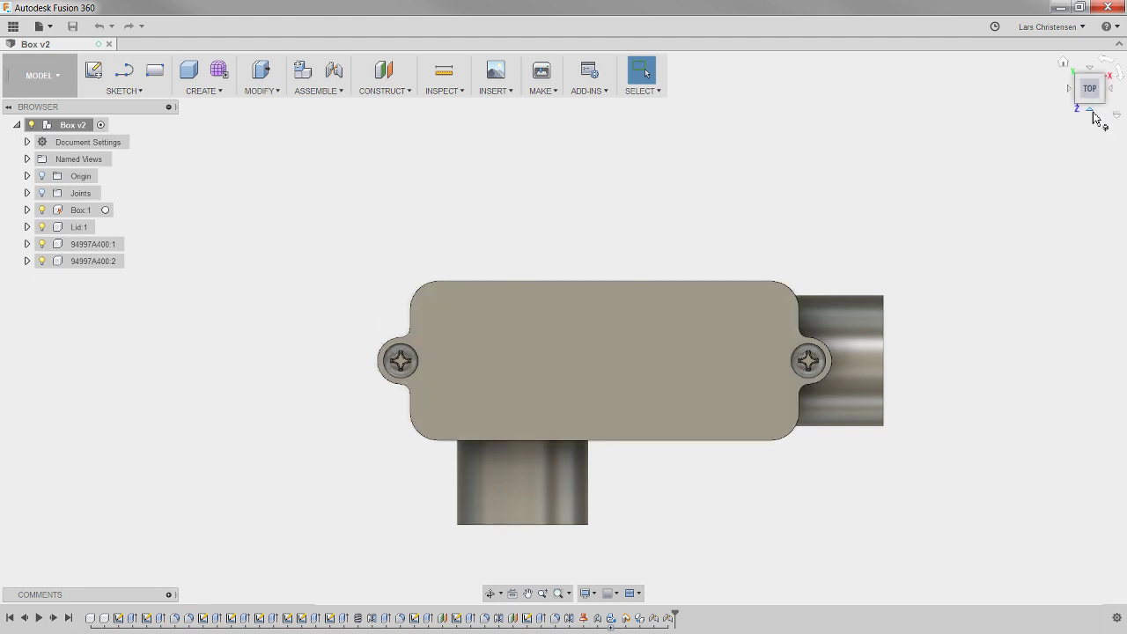
left_click(1093, 112)
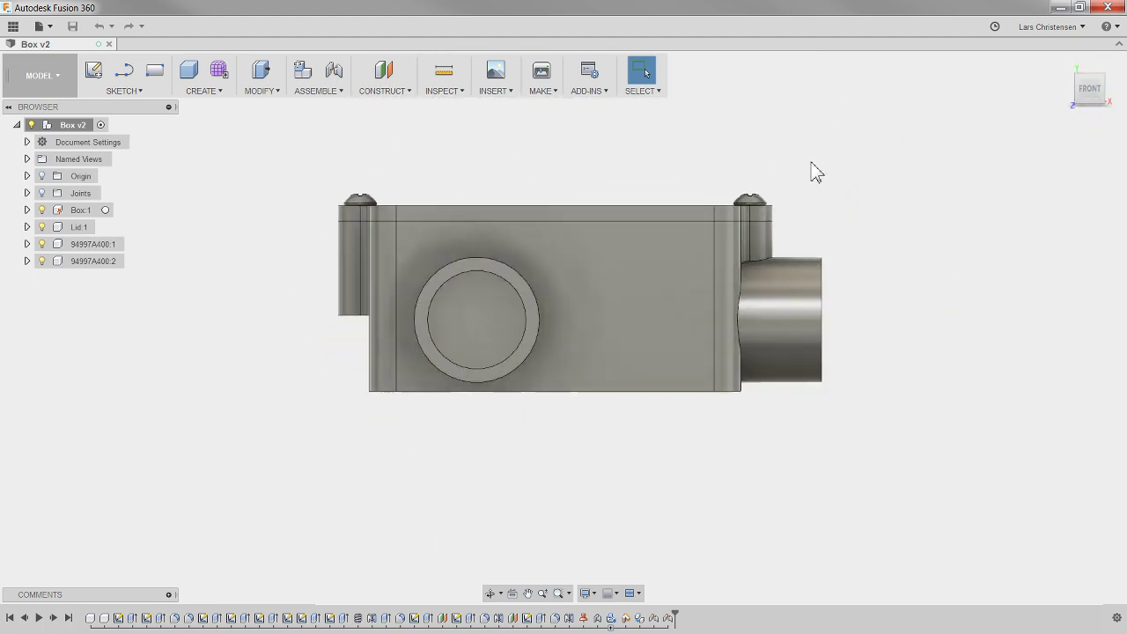
scroll(811, 162, "up", 1)
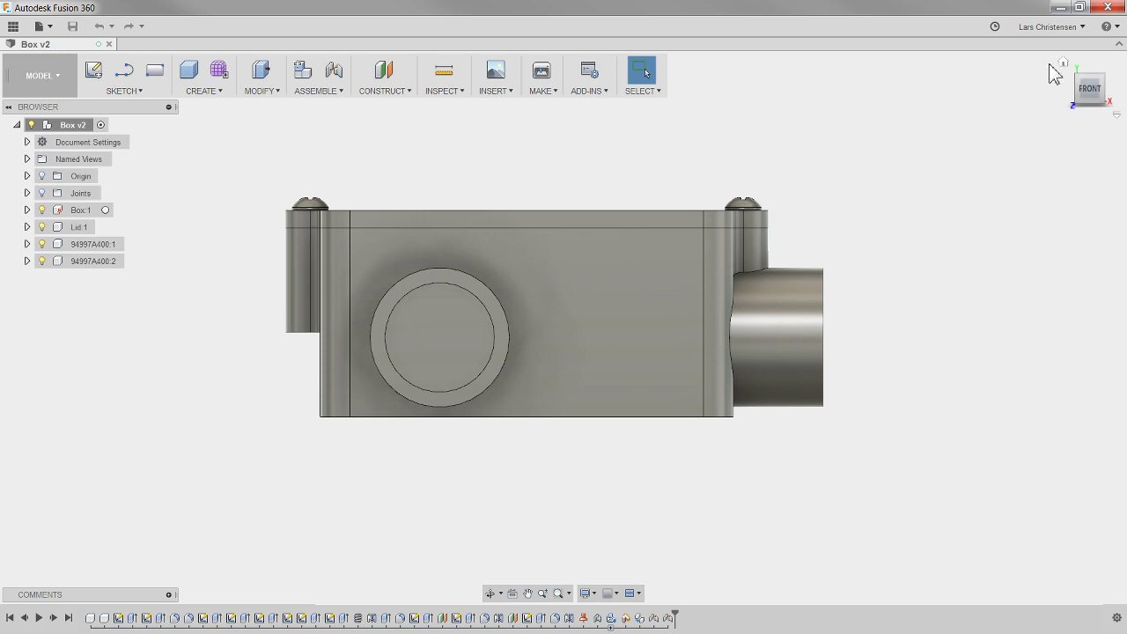
left_click(1063, 64)
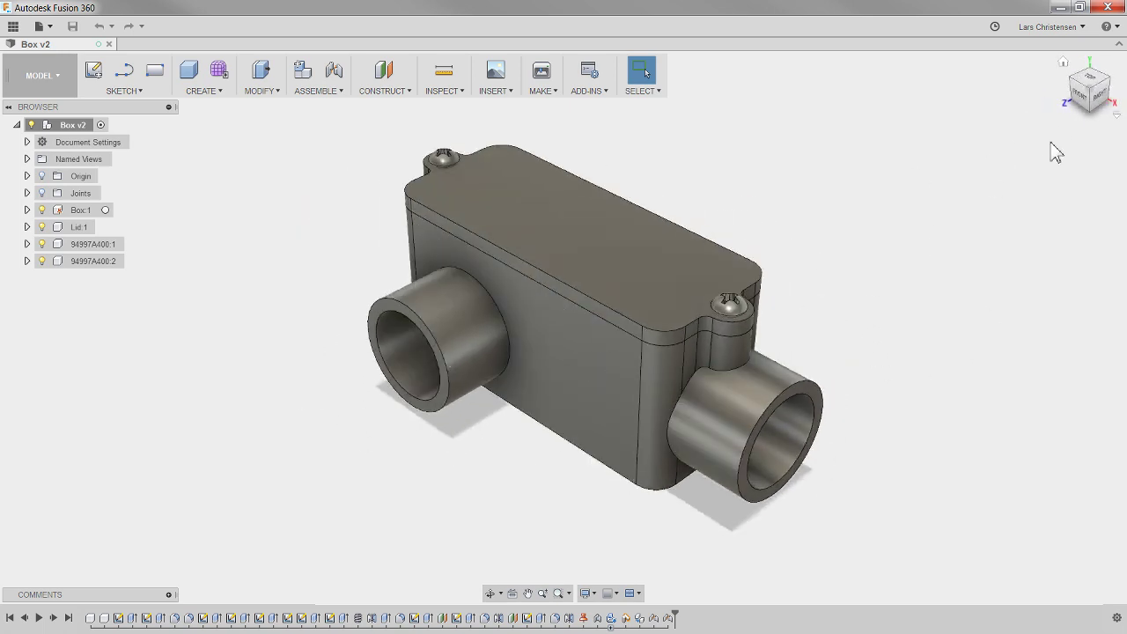
- Switch to the Front view and set that current view as Top
left_click(1082, 94)
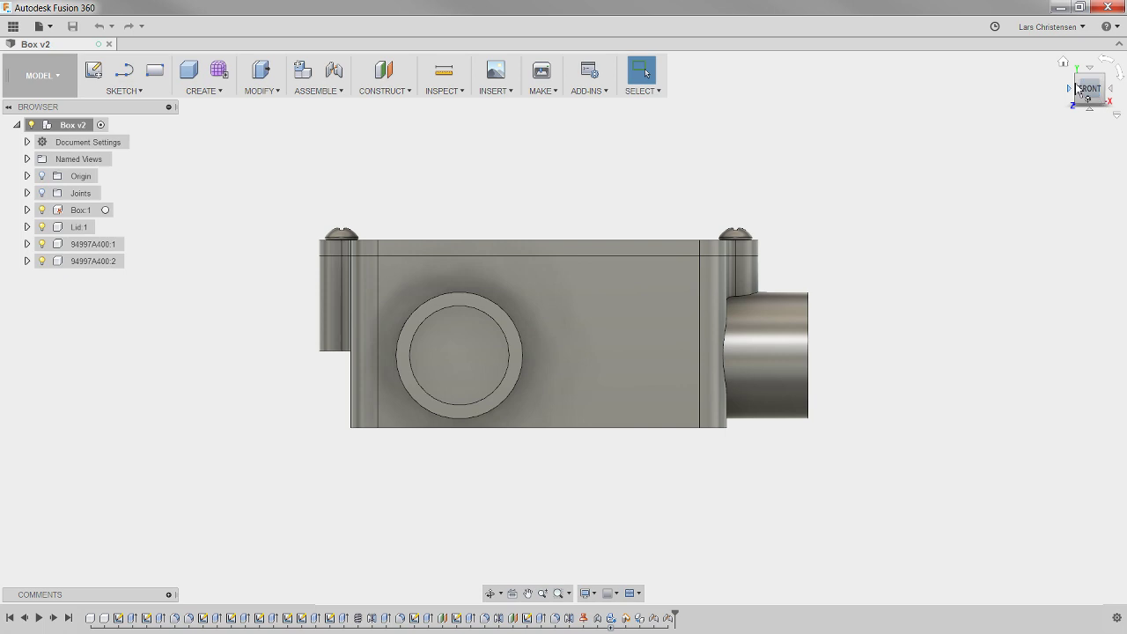
left_click(1116, 113)
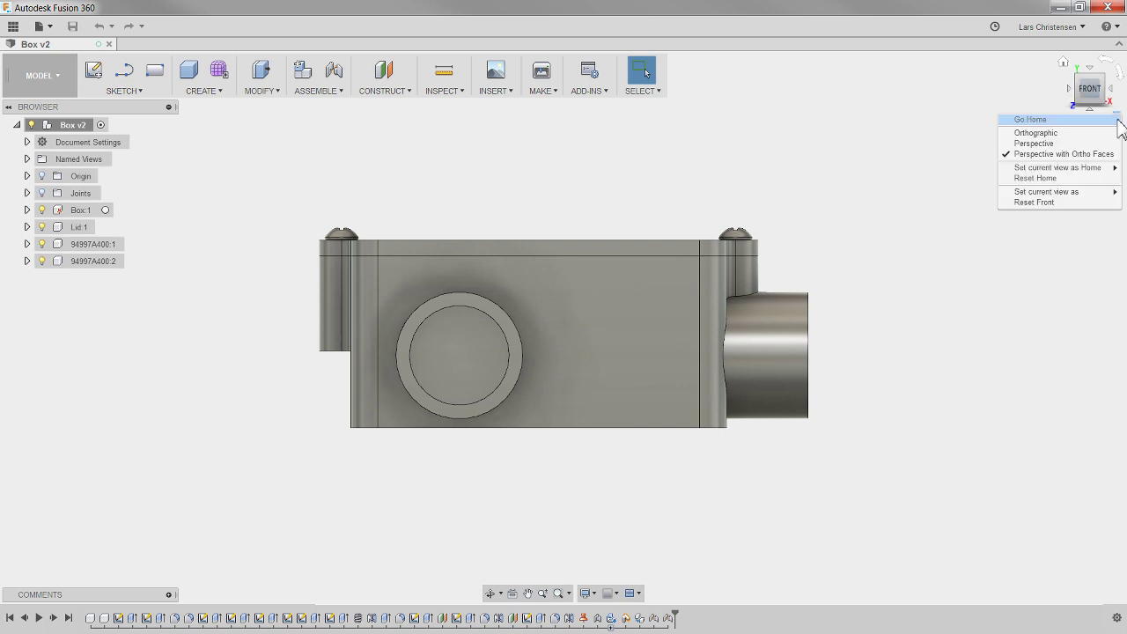
mouse_move(1085, 190)
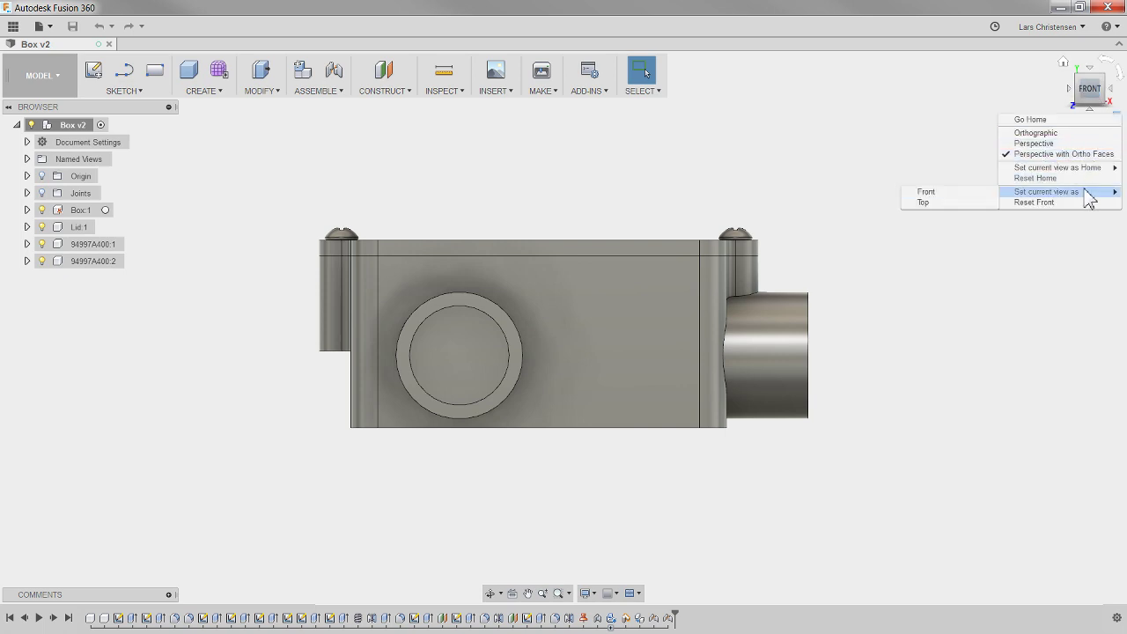
left_click(960, 202)
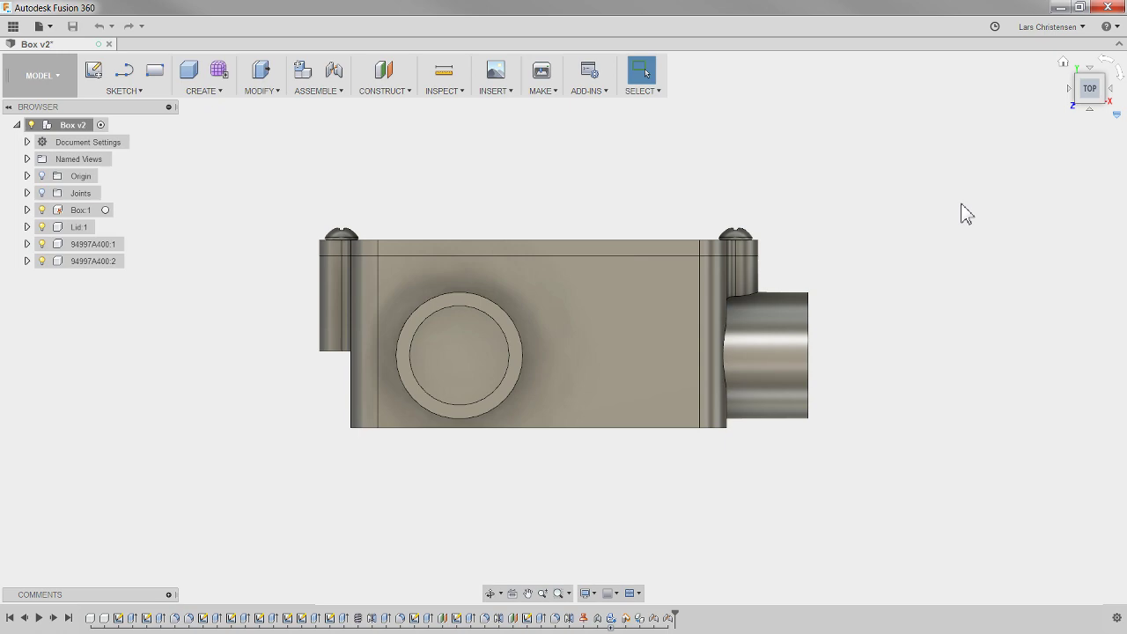
- Orbit the model with the redefined Top, return to the Home view, and orbit around until the lid faces forward
key("F4")
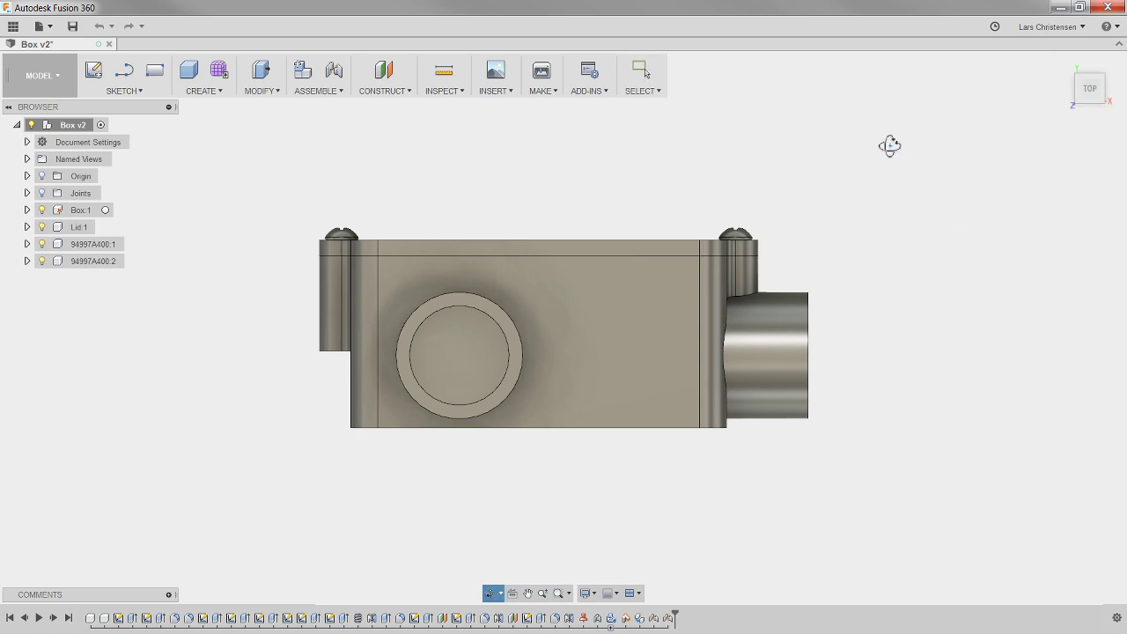
left_click_drag(885, 144, 742, 80)
key("Escape")
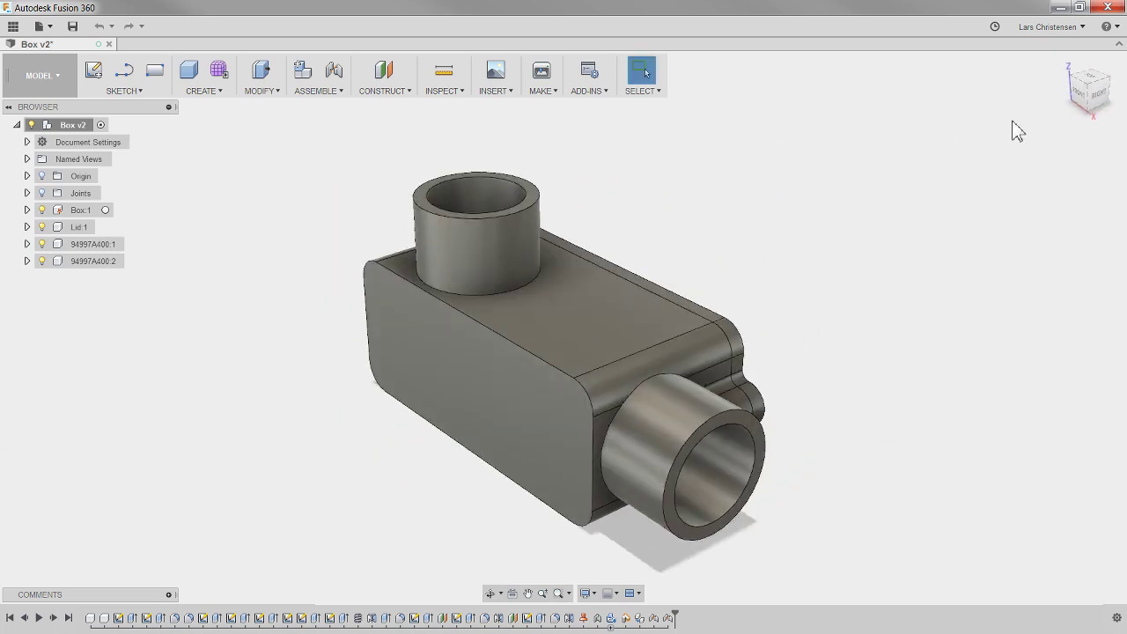
left_click(1065, 67)
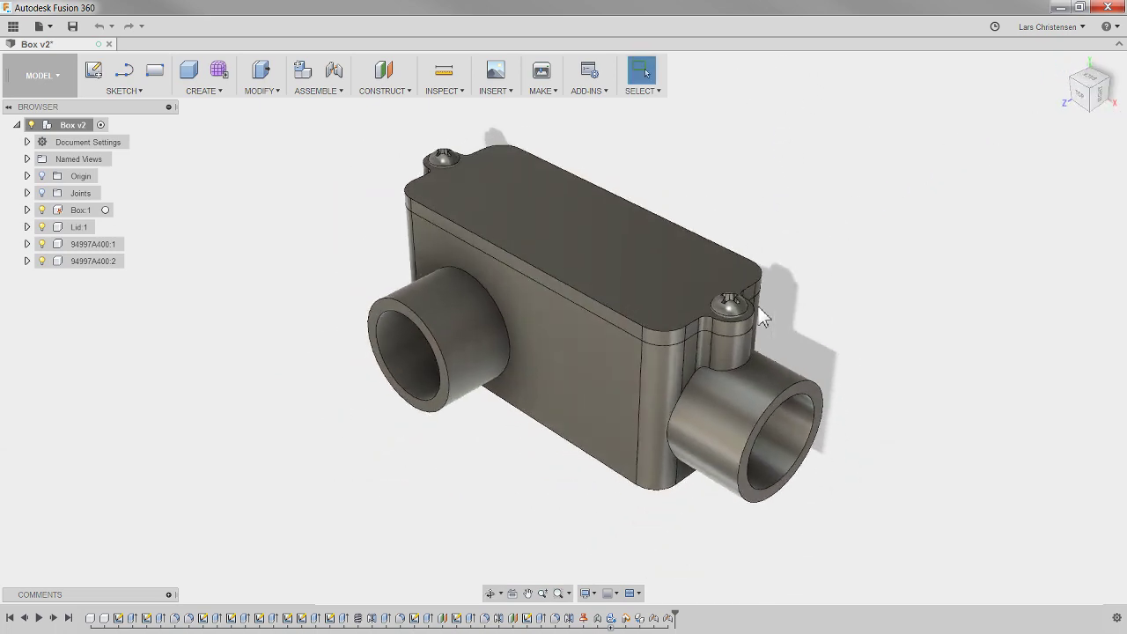
middle_click_drag(458, 433, 819, 456, "shift")
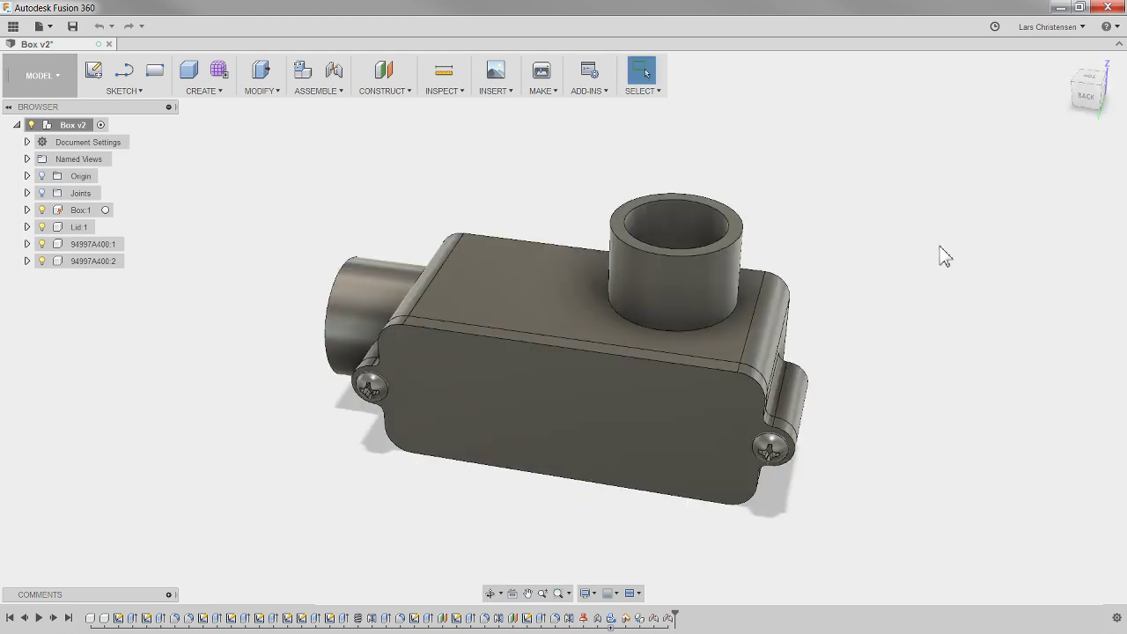
- Switch to the Back view facing the lid, rotate it 180 degrees, and set the current view as Top
left_click(1088, 100)
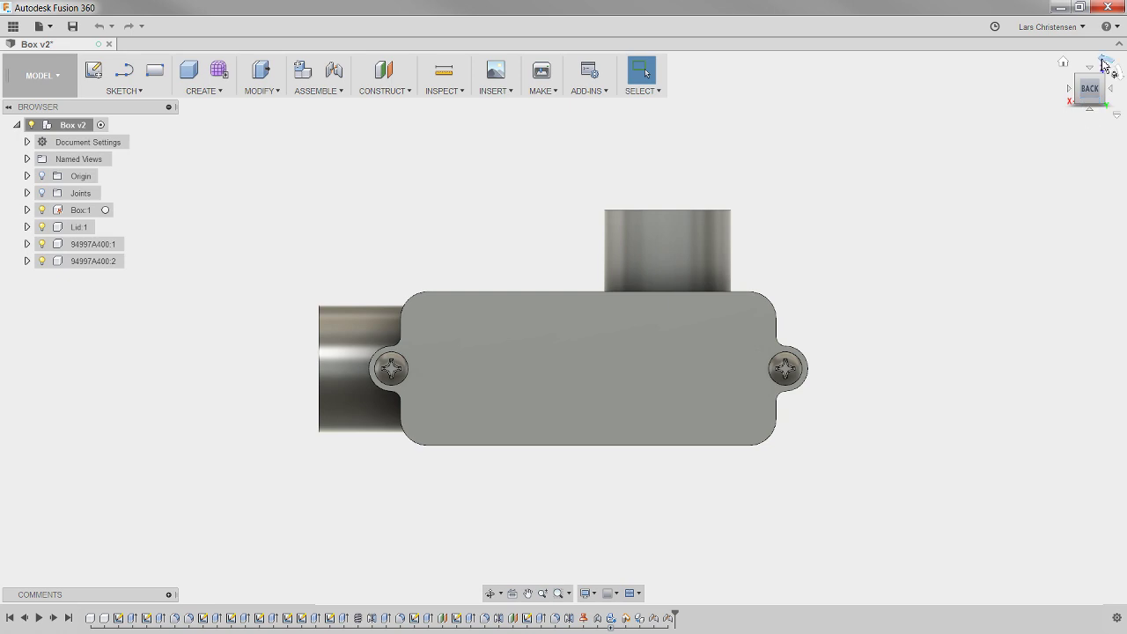
left_click(1101, 65)
left_click(1101, 65)
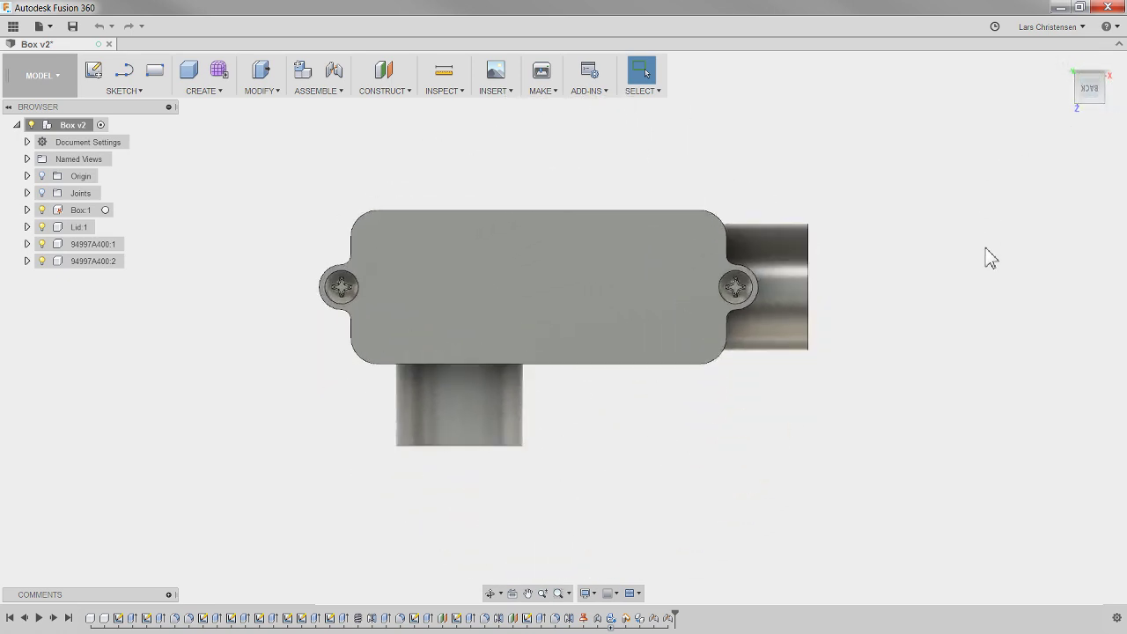
right_click(1096, 97)
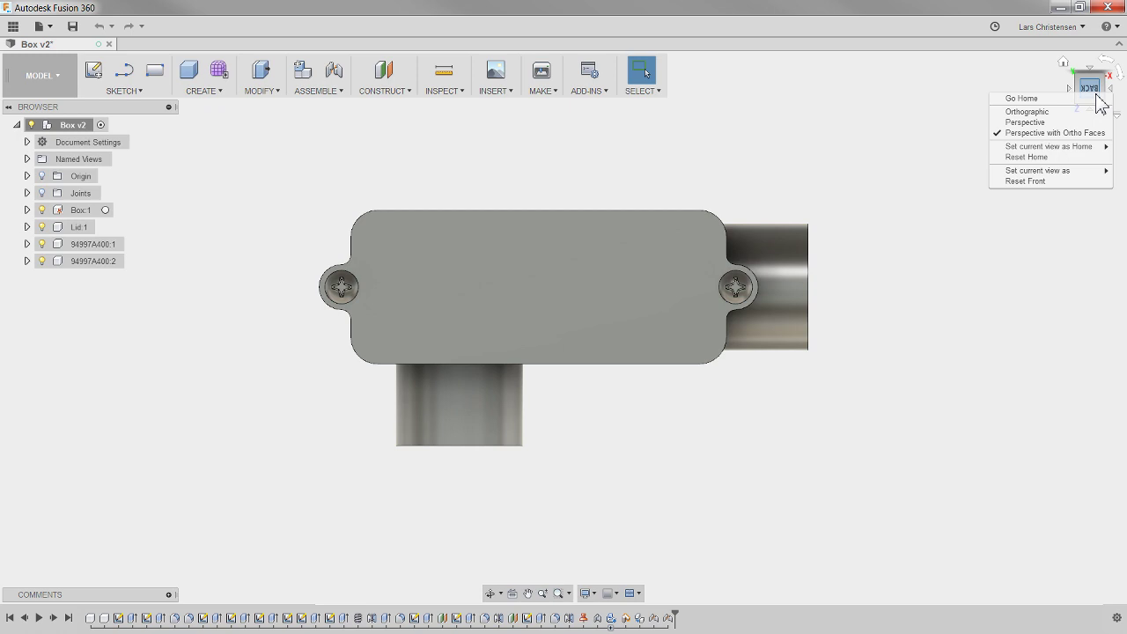
left_click(1118, 117)
left_click(1116, 115)
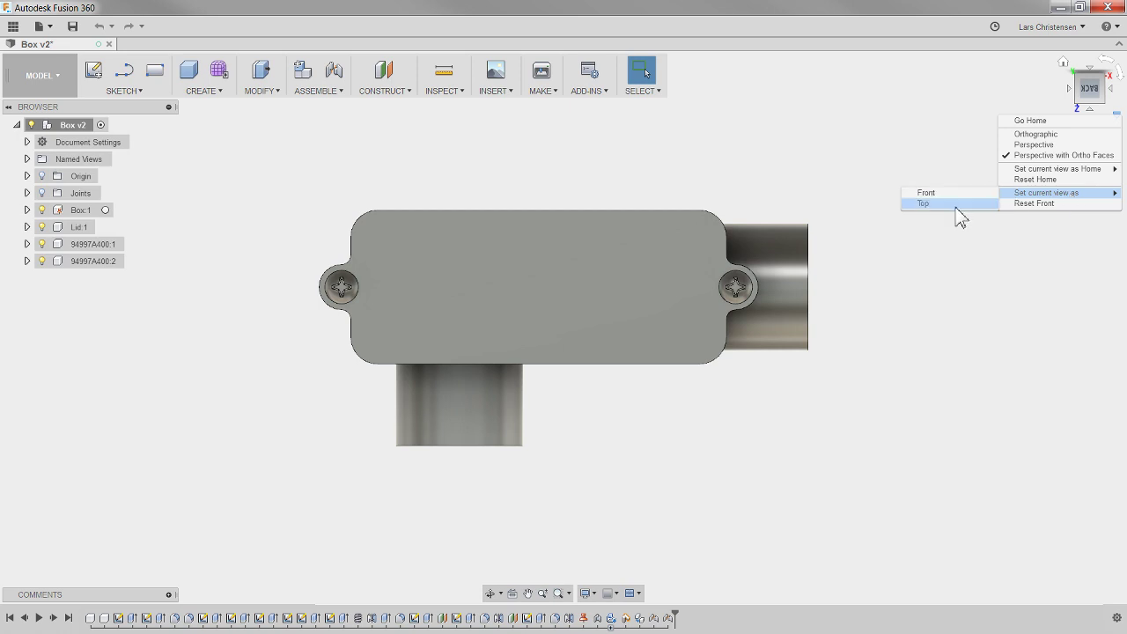
left_click(958, 205)
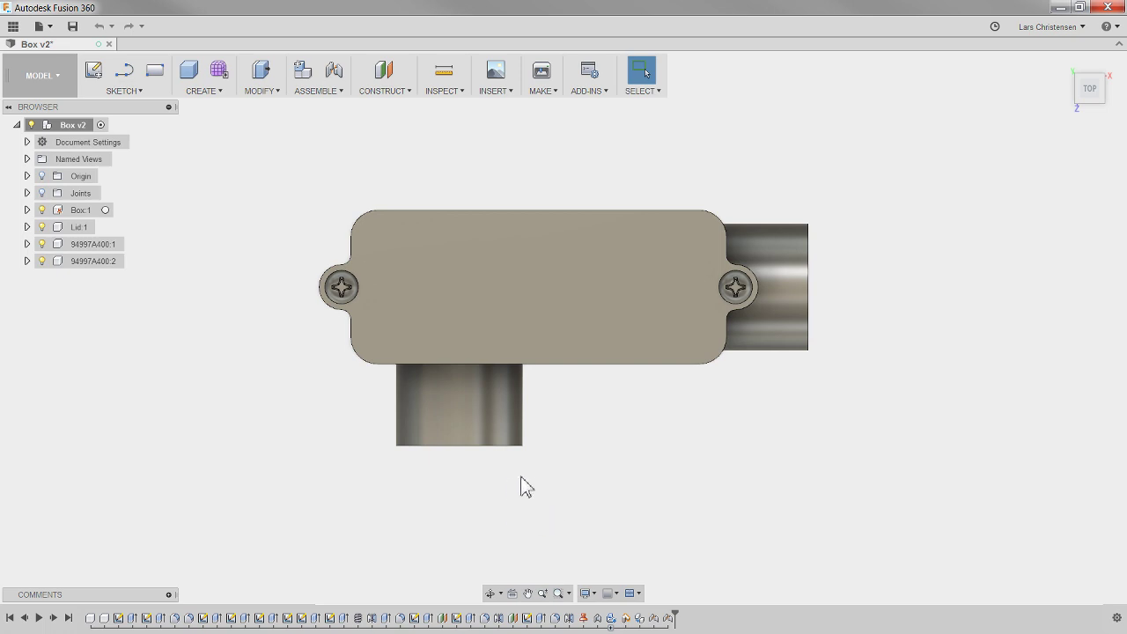
- Zoom in and out on the box in the Top view
scroll(523, 484, "down", 3)
scroll(537, 480, "down", 2)
scroll(534, 476, "up", 3)
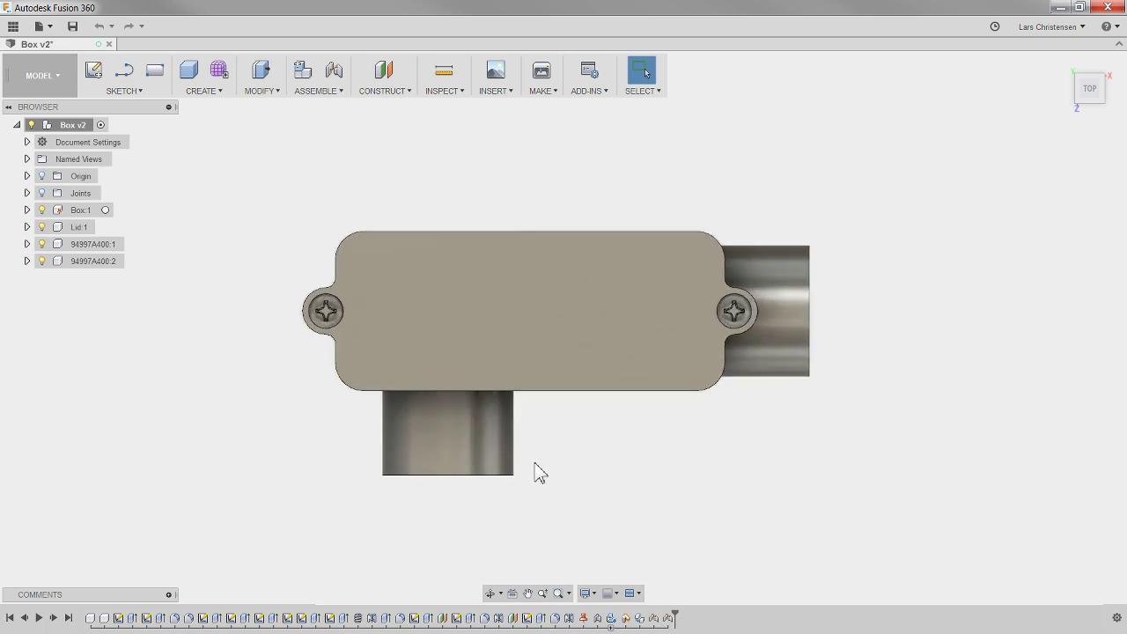
scroll(531, 480, "down", 3)
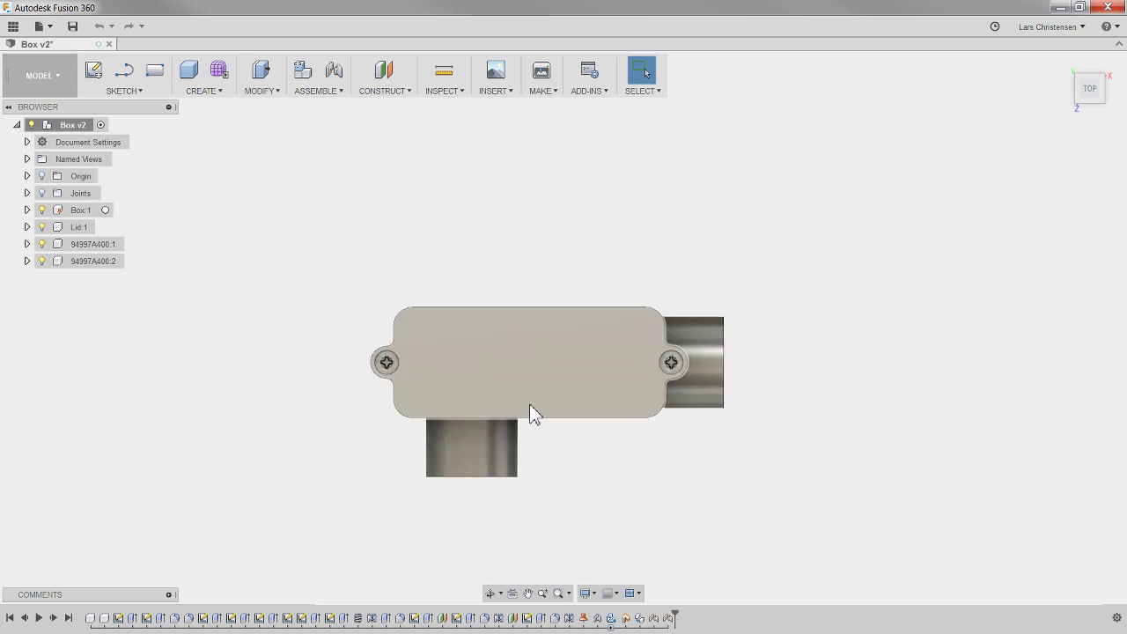
scroll(509, 435, "down", 3)
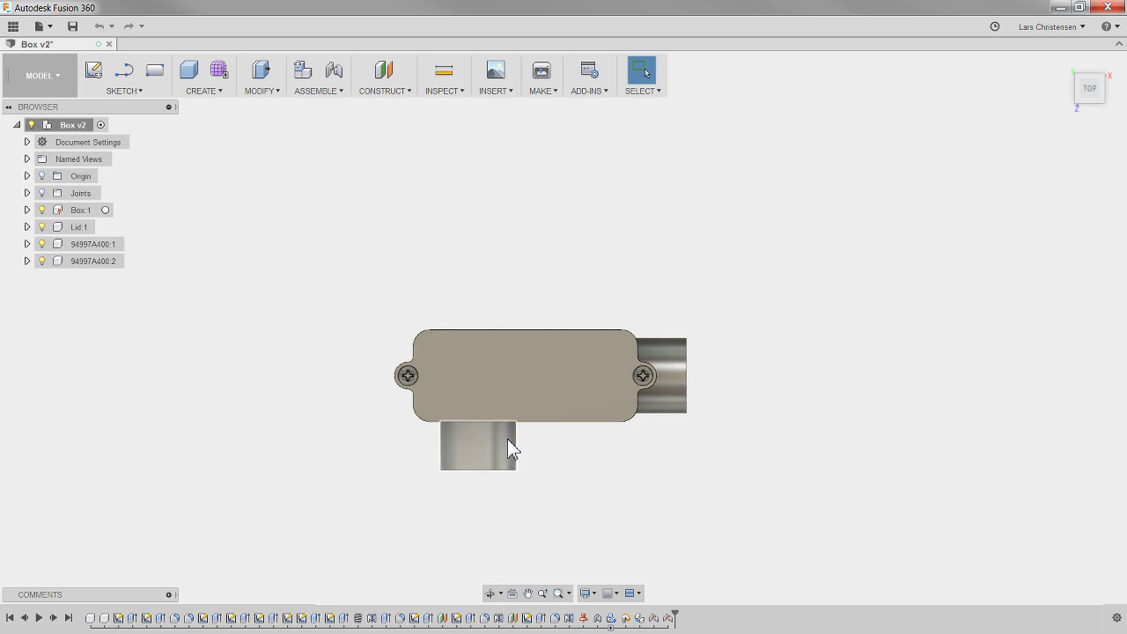
- Fit the model to the window, pan it, and zoom out to see the whole box from the front-right
middle_click(369, 283)
middle_click(368, 283)
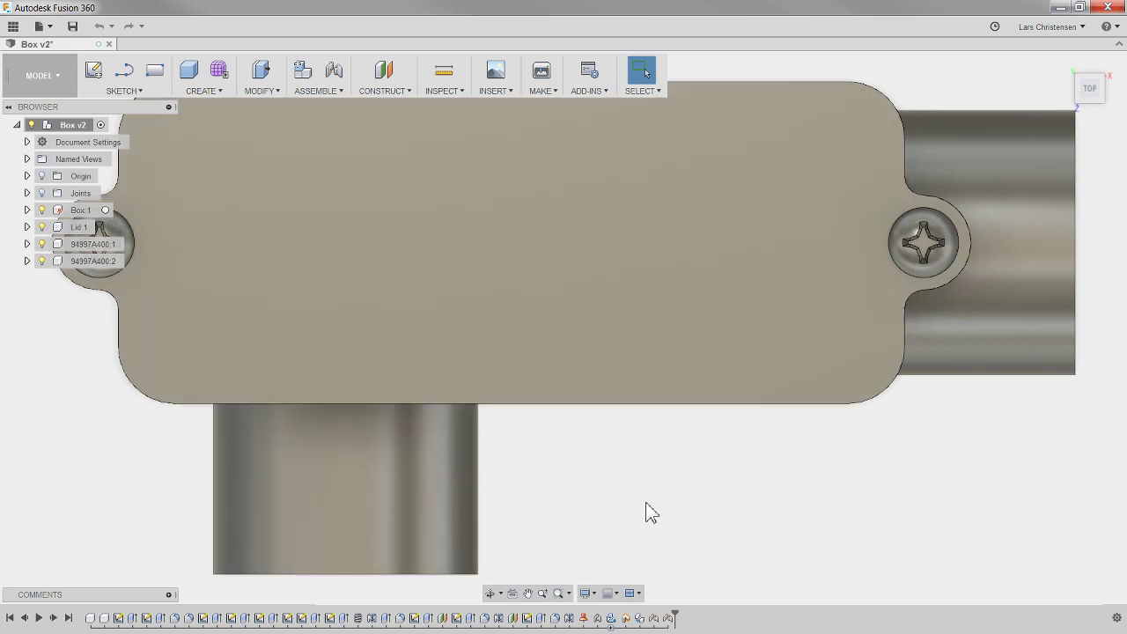
middle_click(643, 476)
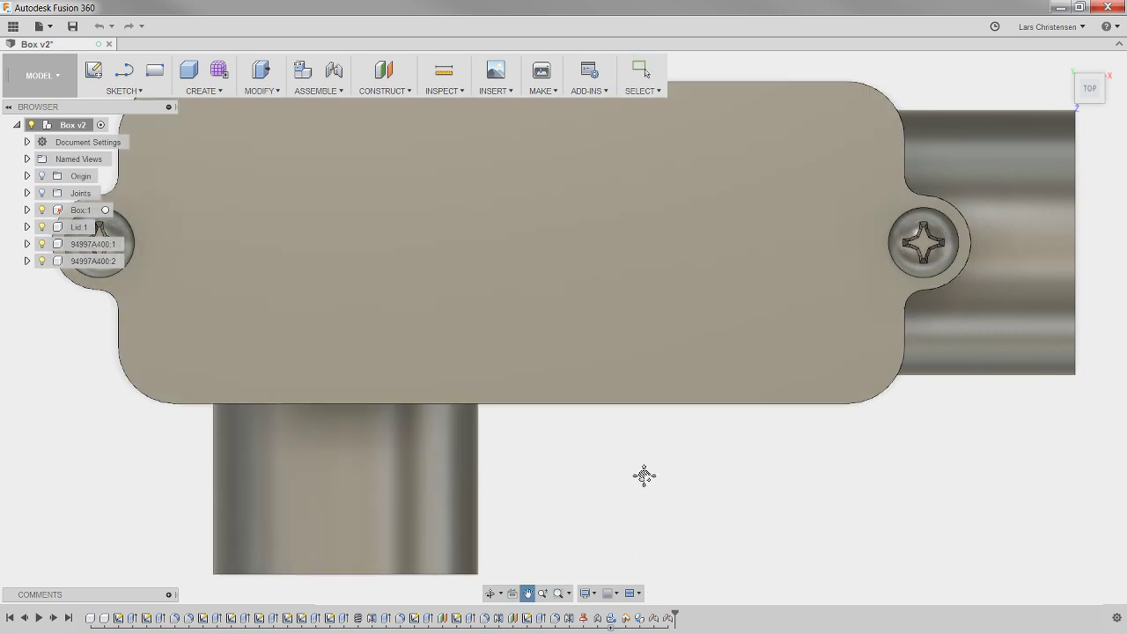
middle_click_drag(644, 475, 528, 483)
scroll(599, 490, "down", 3)
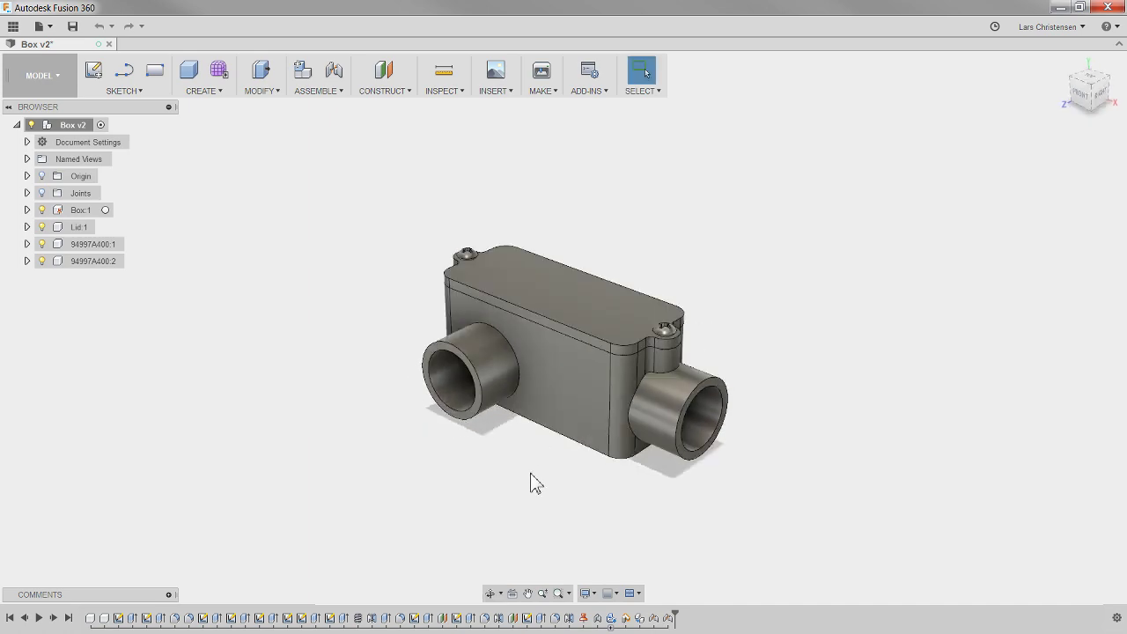